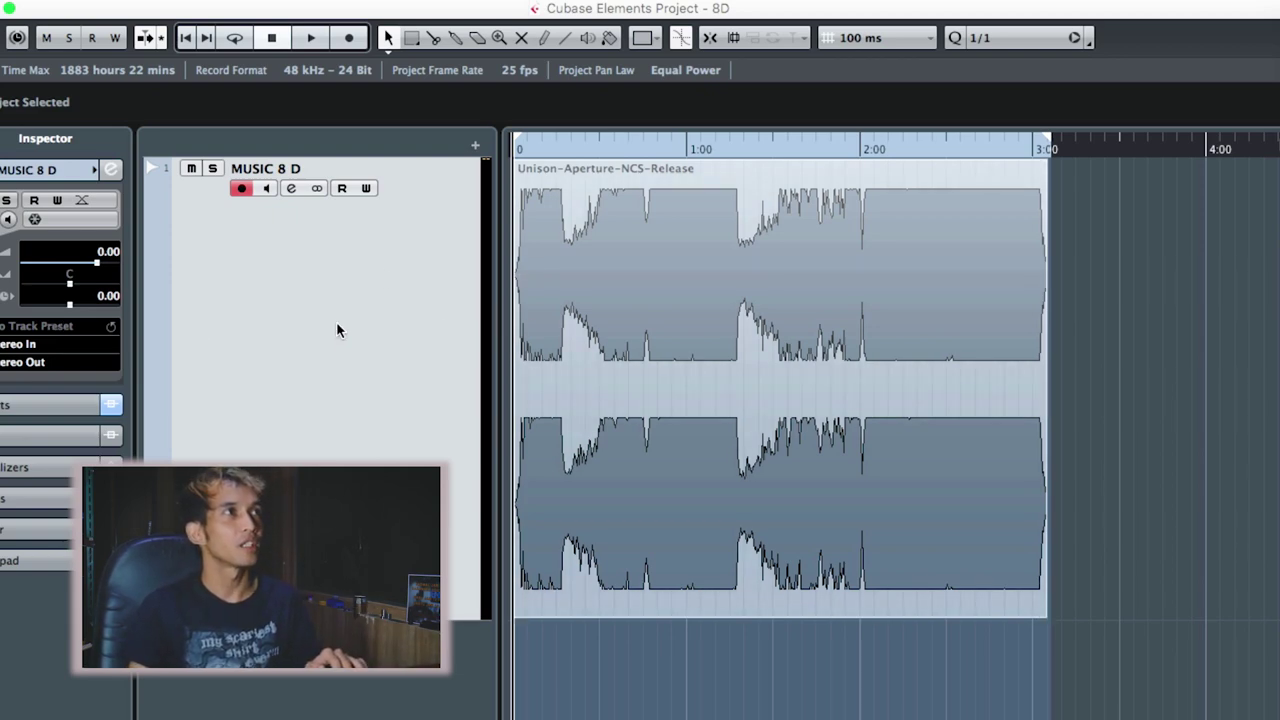
Load AMBEO Orbit in the MUSIC 8 D track's first insert slot and move its window clear of the track controls
{"action": "left_click", "coordinate": [50, 404]}
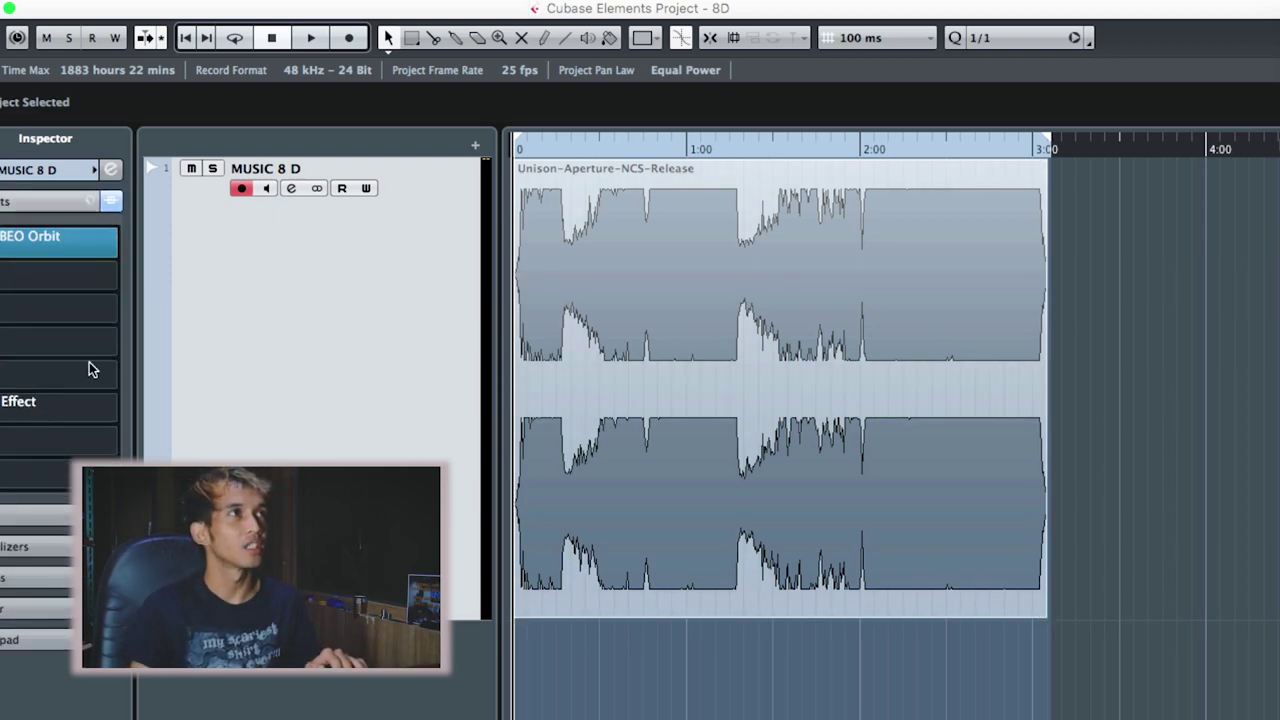
{"action": "left_click", "coordinate": [96, 248]}
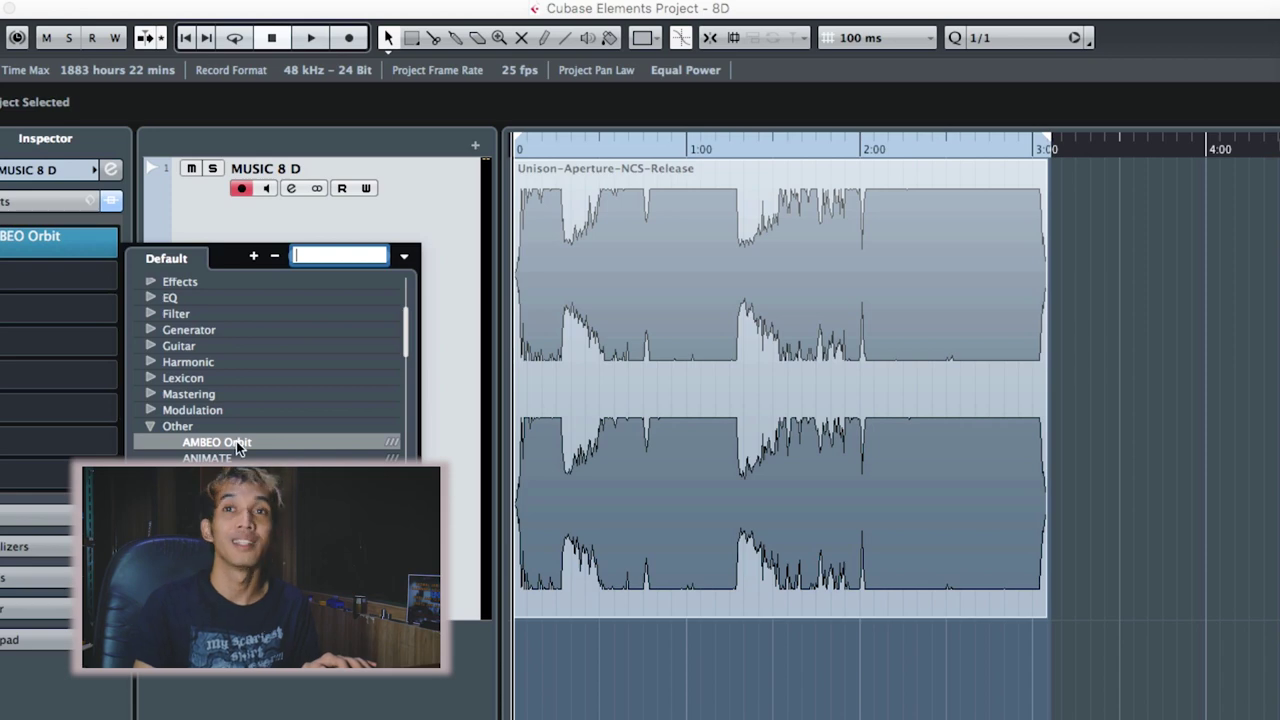
{"action": "left_click", "coordinate": [236, 441]}
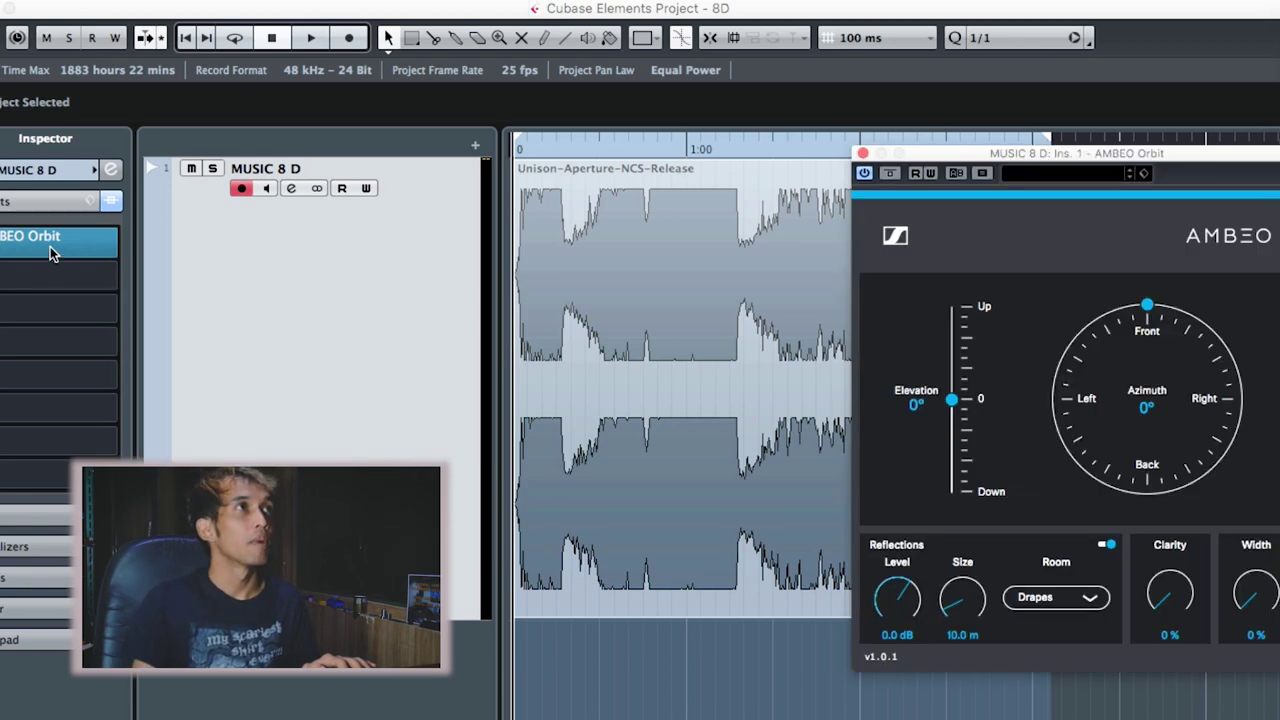
{"action": "left_click_drag", "start_coordinate": [979, 156], "coordinate": [544, 168]}
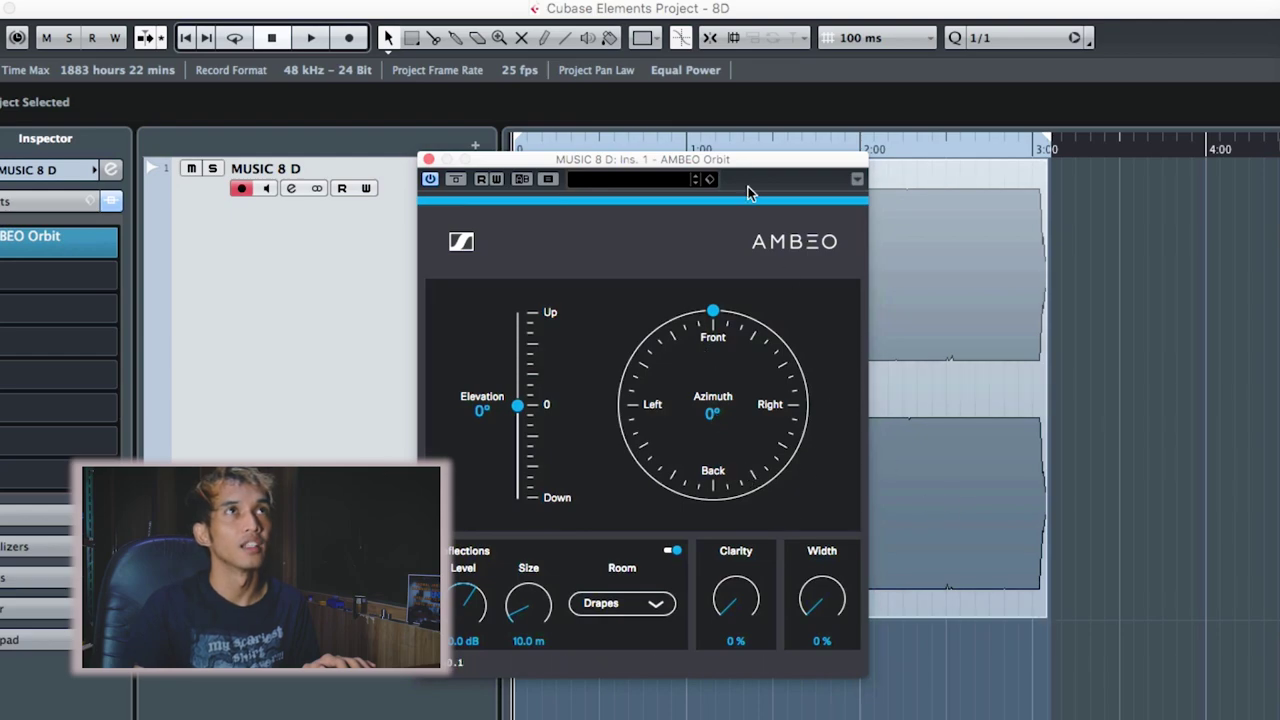
{"action": "left_click_drag", "start_coordinate": [748, 163], "coordinate": [1100, 181]}
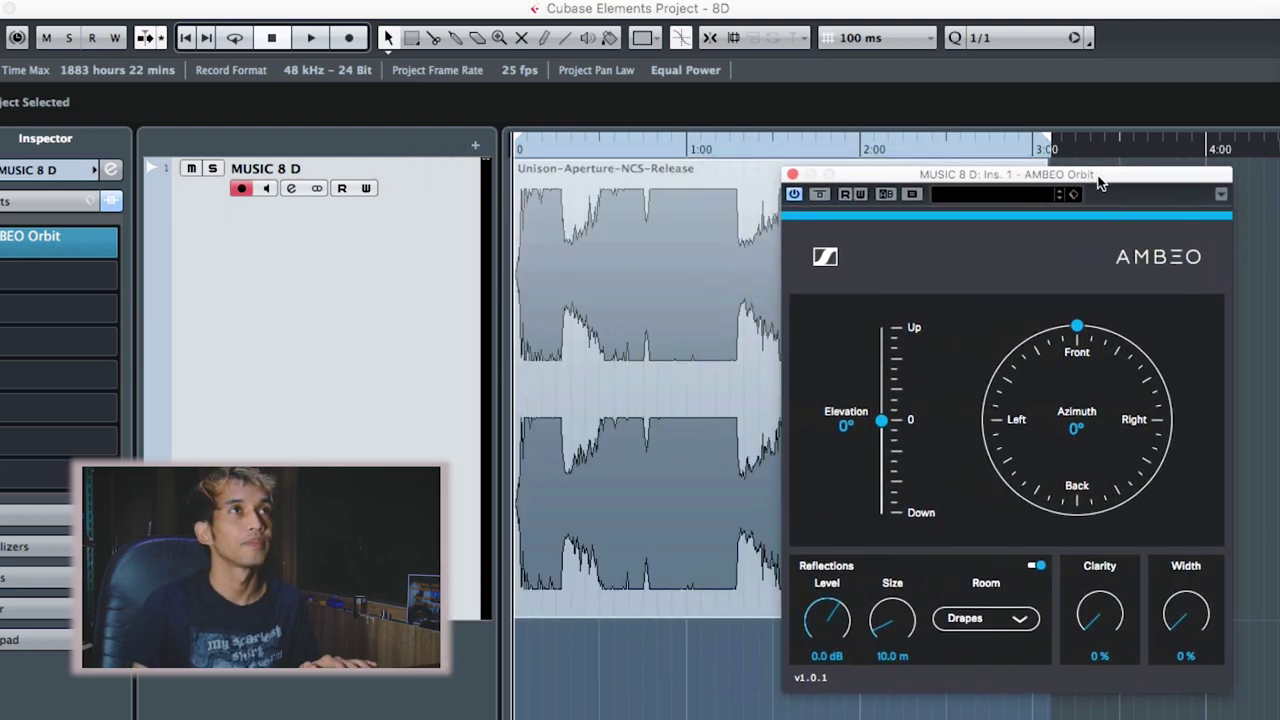
Play the track from the start to listen to it, and stop playback
{"action": "key", "text": "space"}
{"action": "left_click", "coordinate": [397, 377]}
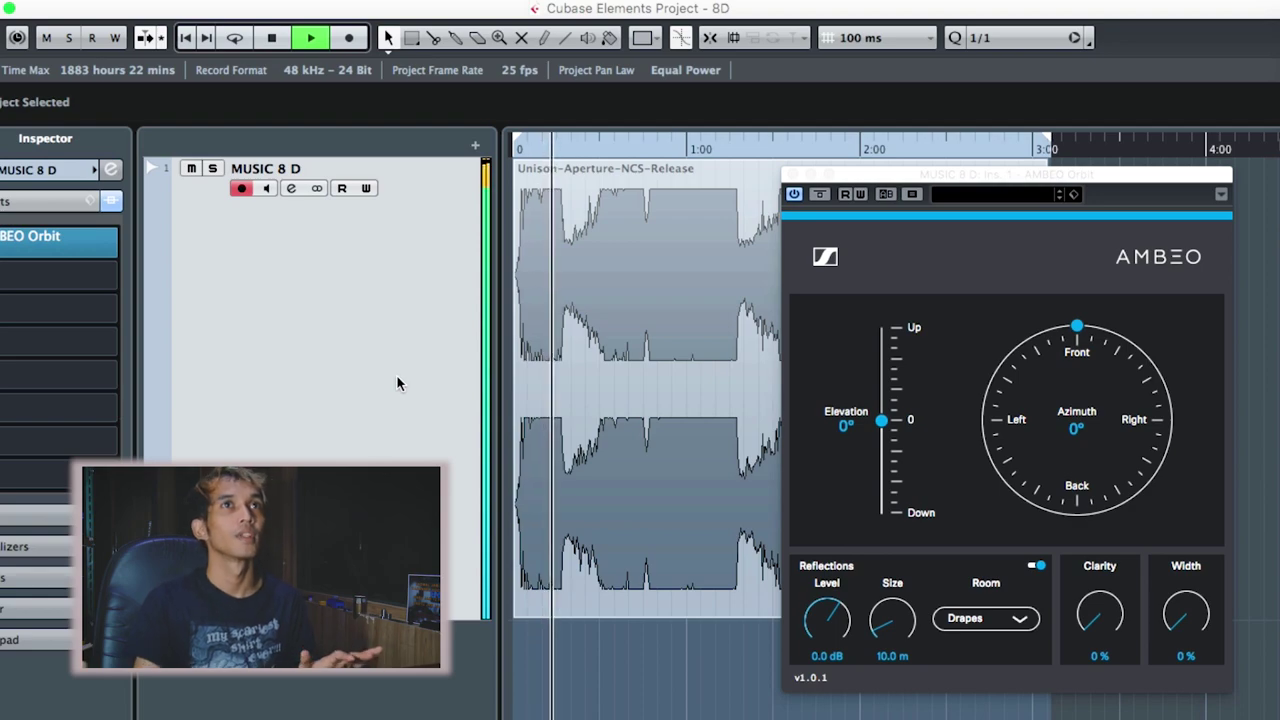
{"action": "key", "text": "space"}
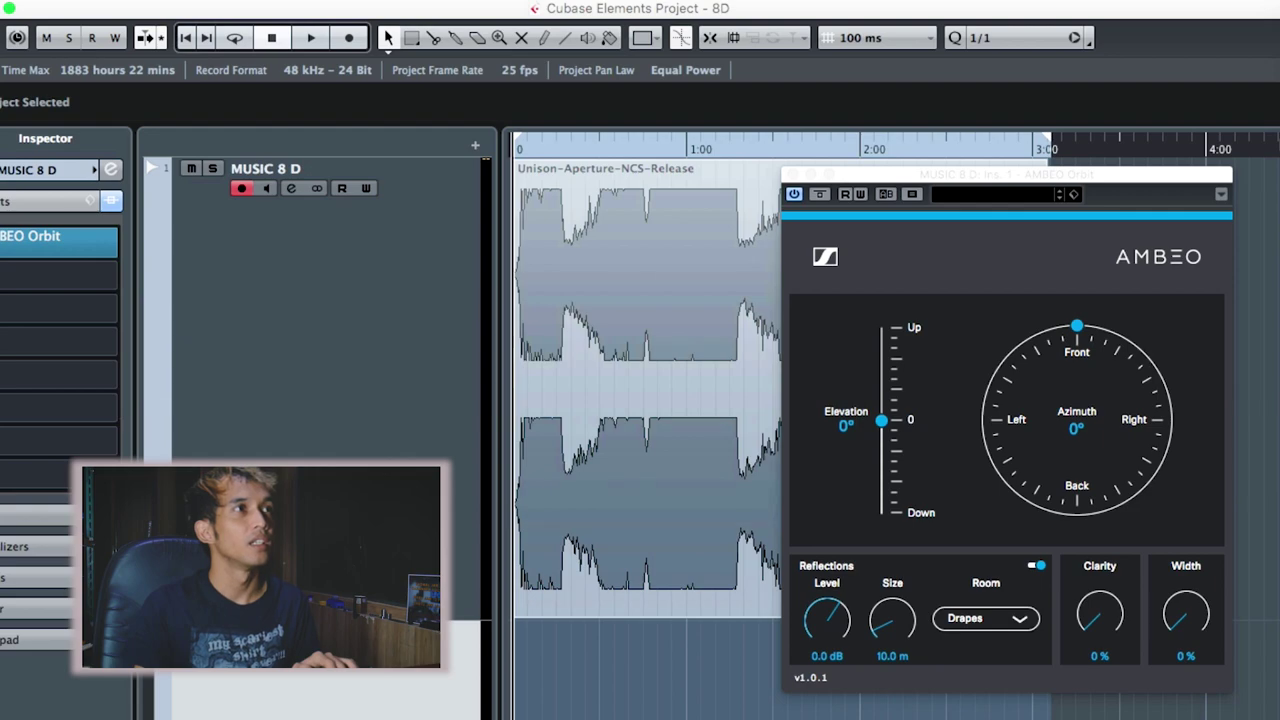
Enable automation reading on the MUSIC 8 D track and assign its automation lane to AMBEO Orbit's Azimuth parameter
{"action": "left_click", "coordinate": [343, 190]}
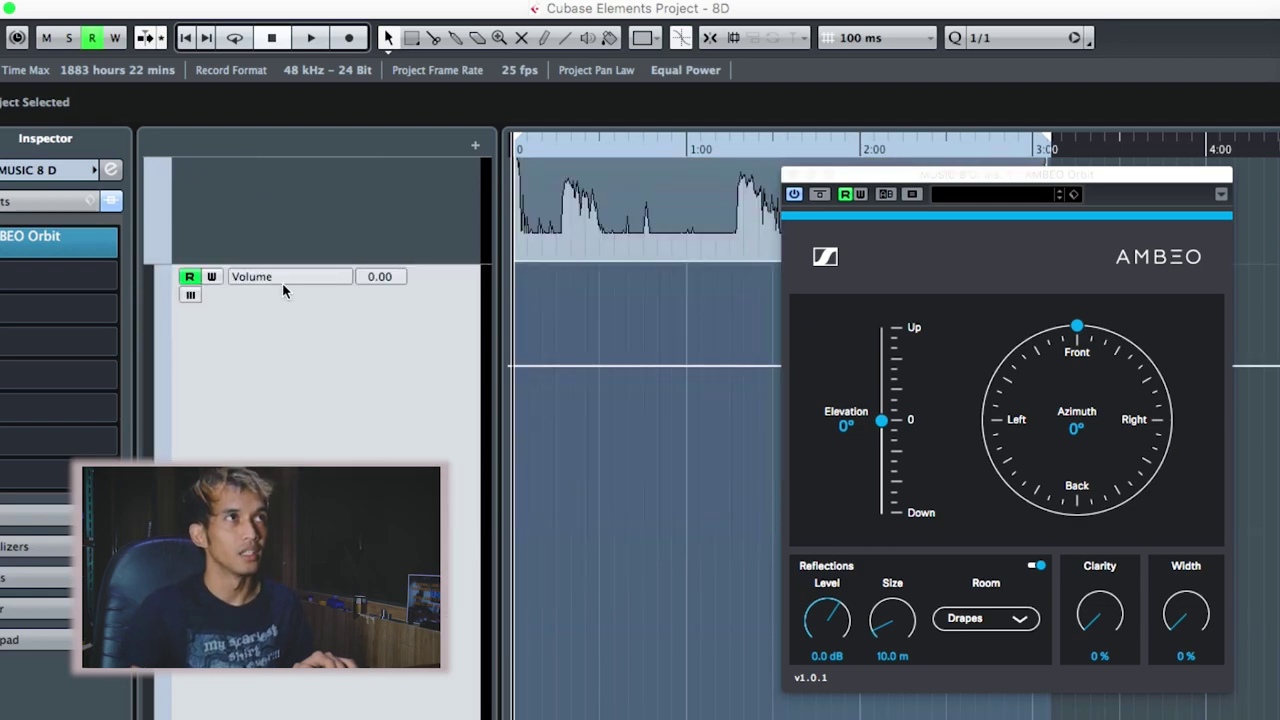
{"action": "left_click", "coordinate": [283, 284]}
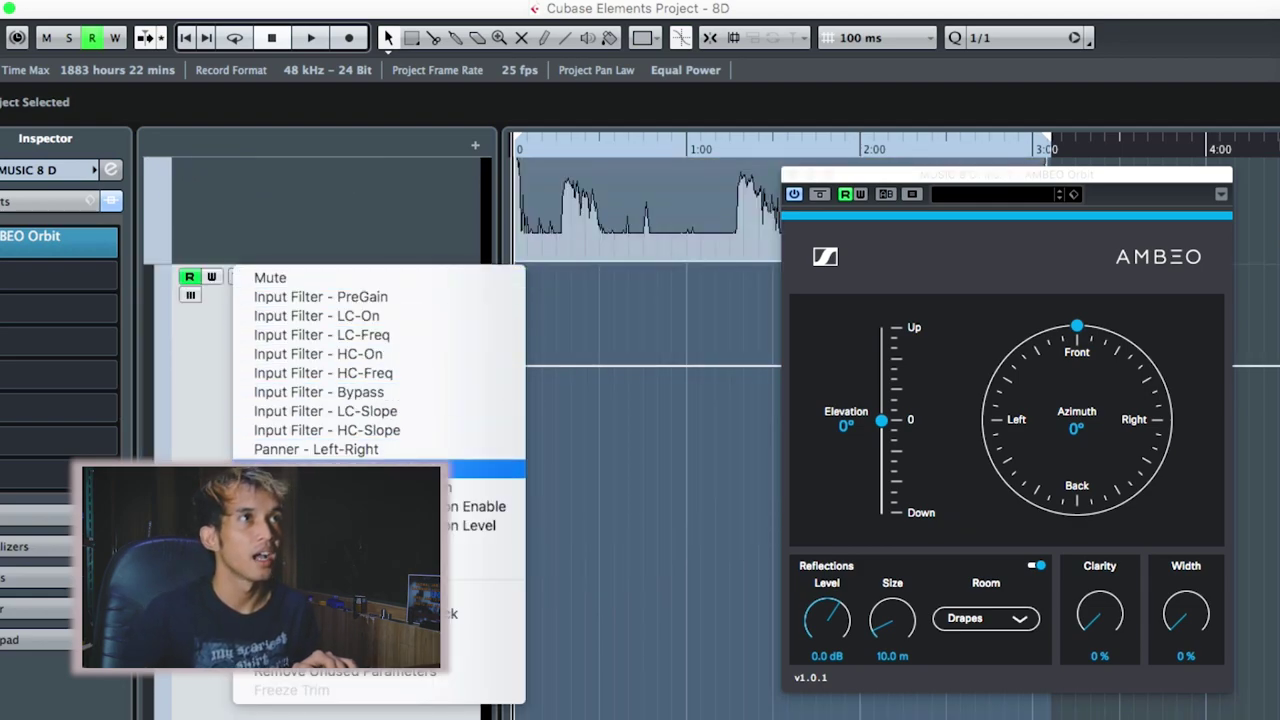
{"action": "left_click", "coordinate": [330, 469]}
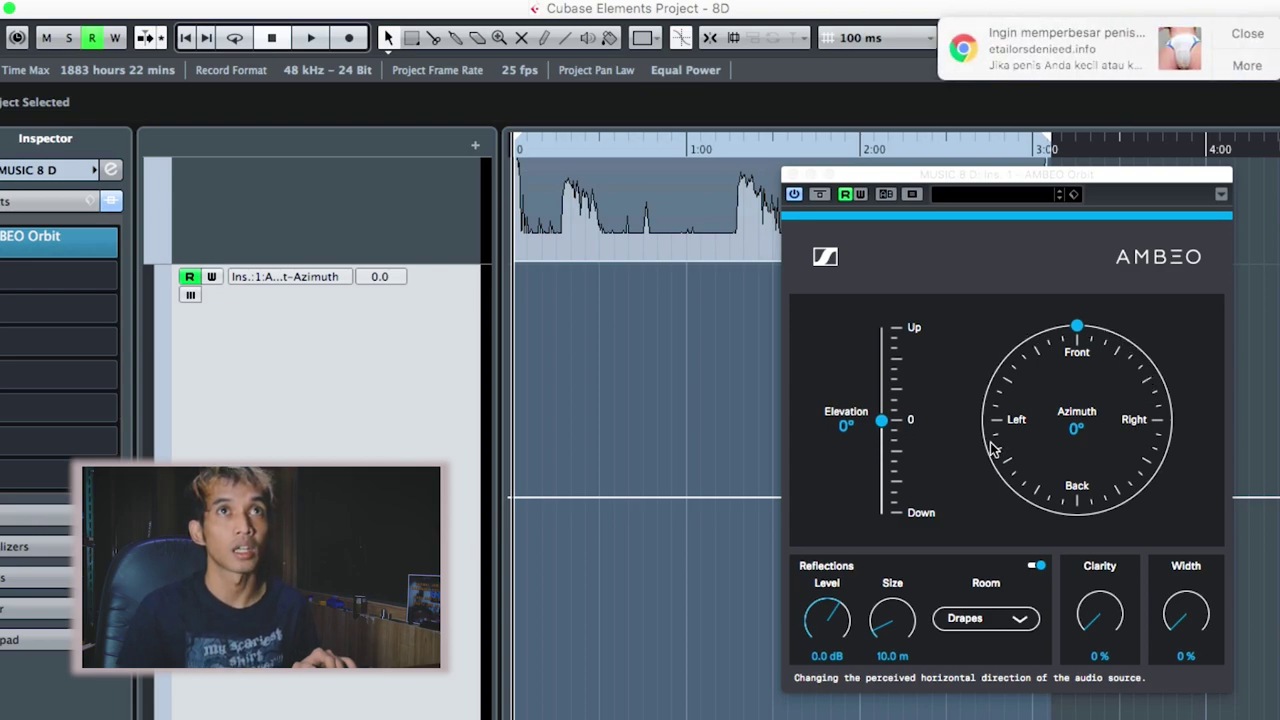
{"action": "left_click", "coordinate": [1246, 40]}
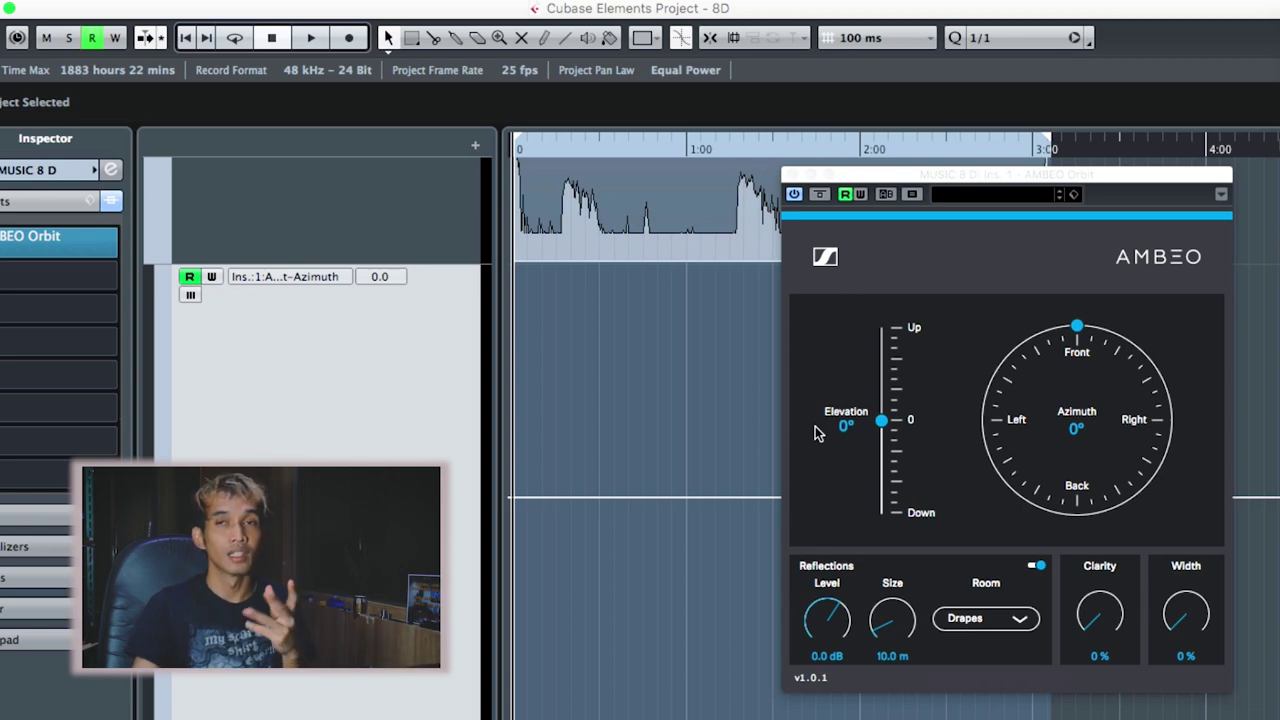
{"action": "left_click_drag", "start_coordinate": [848, 174], "coordinate": [888, 143]}
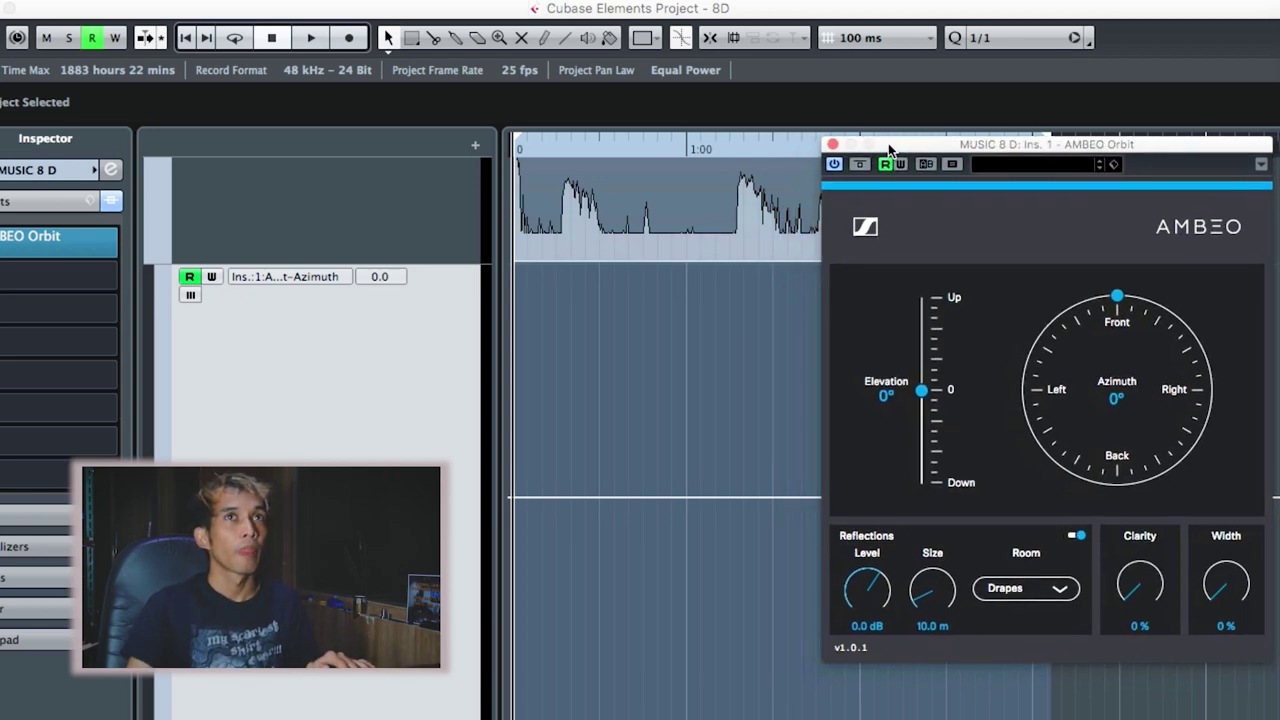
{"action": "left_click", "coordinate": [344, 302]}
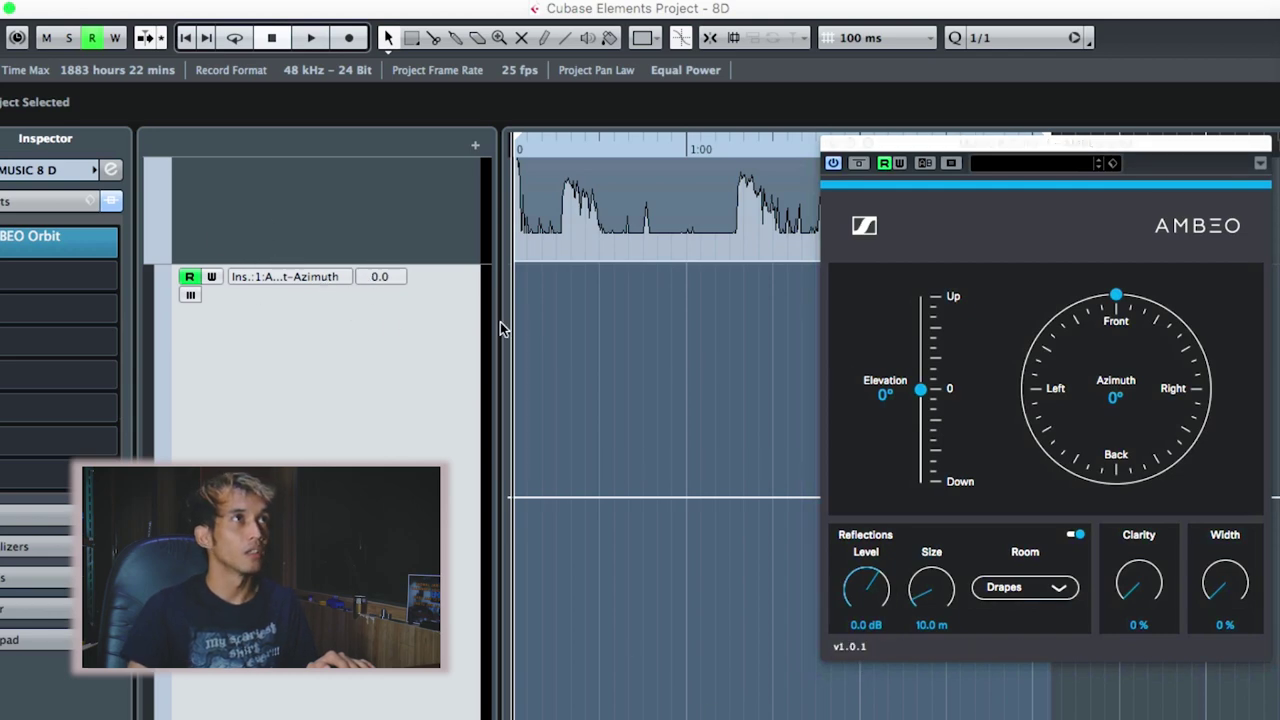
Set the azimuth automation at the start of the track to 180
{"action": "key", "text": "h"}
{"action": "key", "text": "h"}
{"action": "key", "text": "h"}
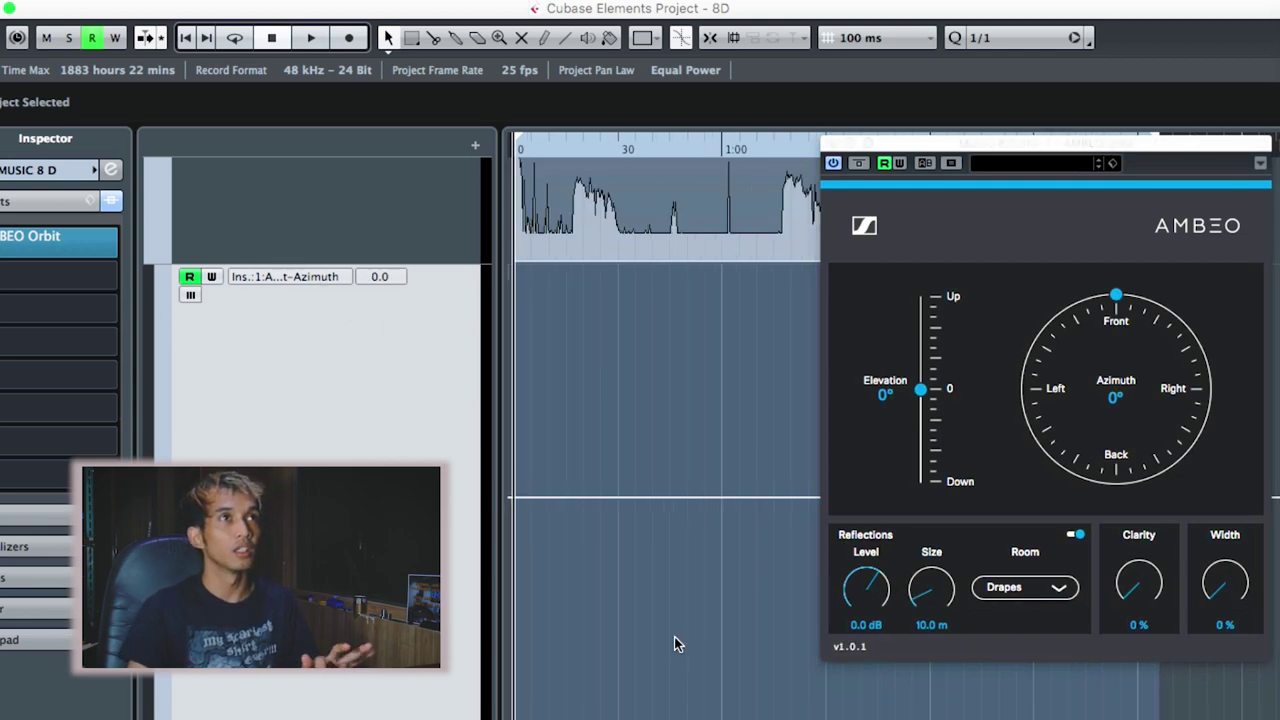
{"action": "key", "text": "h"}
{"action": "key", "text": "h"}
{"action": "key", "text": "h"}
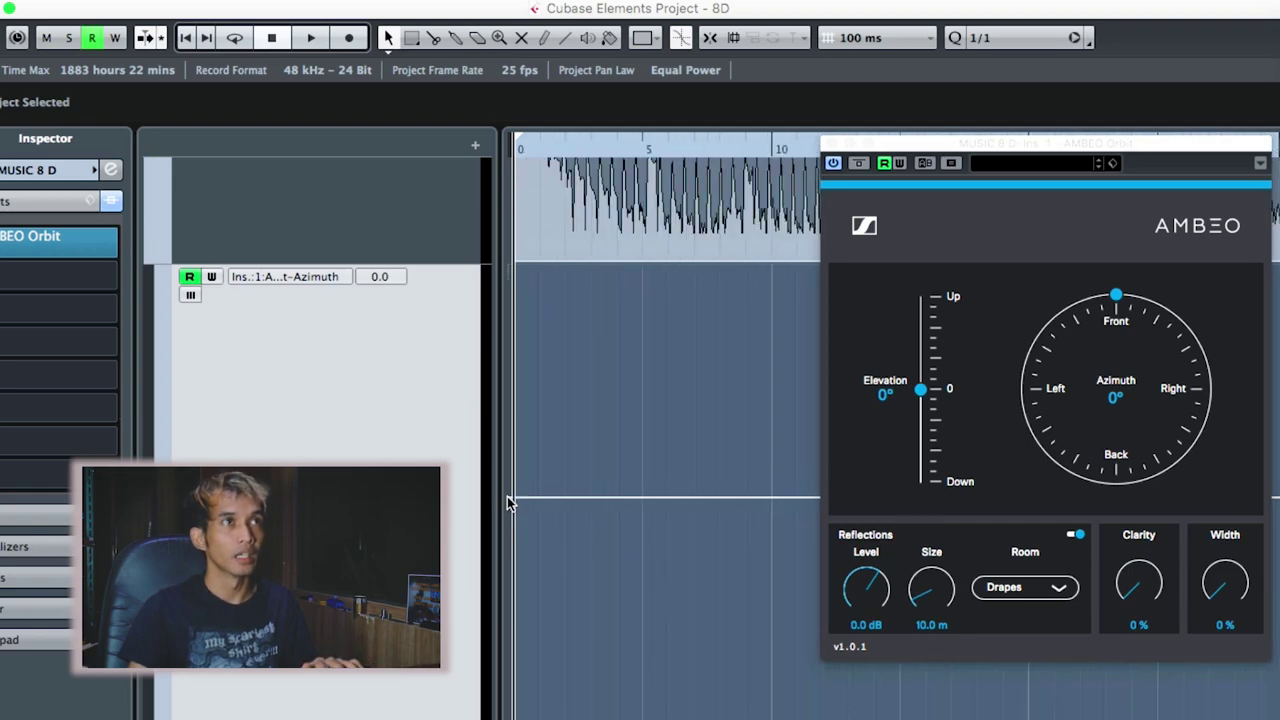
{"action": "left_click_drag", "start_coordinate": [514, 497], "coordinate": [472, 258]}
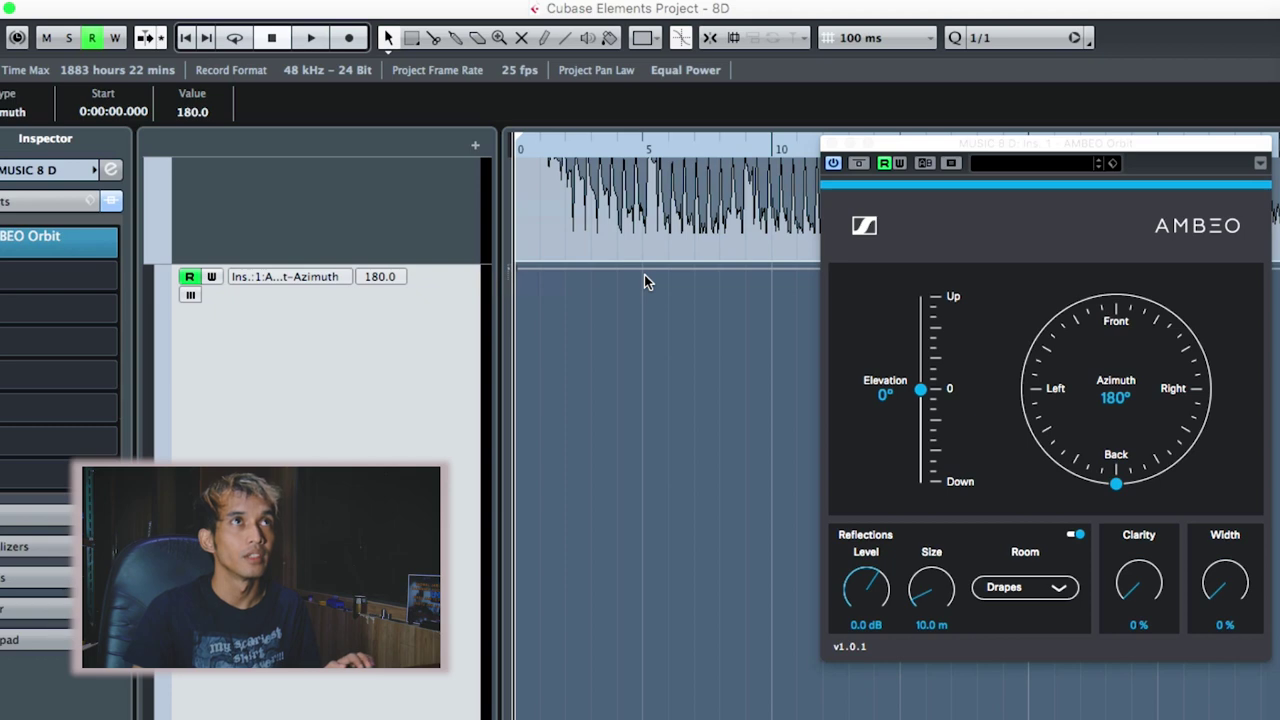
Add azimuth automation points at about 5 and 10 seconds and lower the 5-second point to -180
{"action": "left_click", "coordinate": [644, 274]}
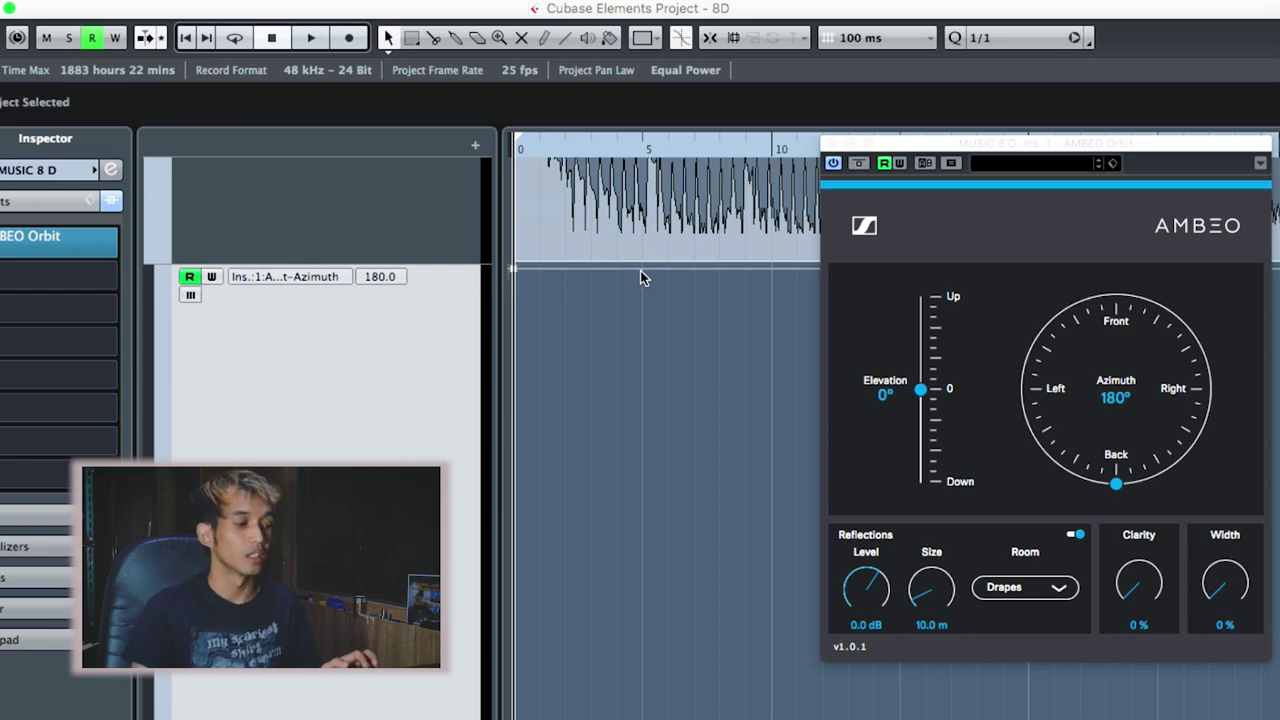
{"action": "left_click", "coordinate": [645, 266]}
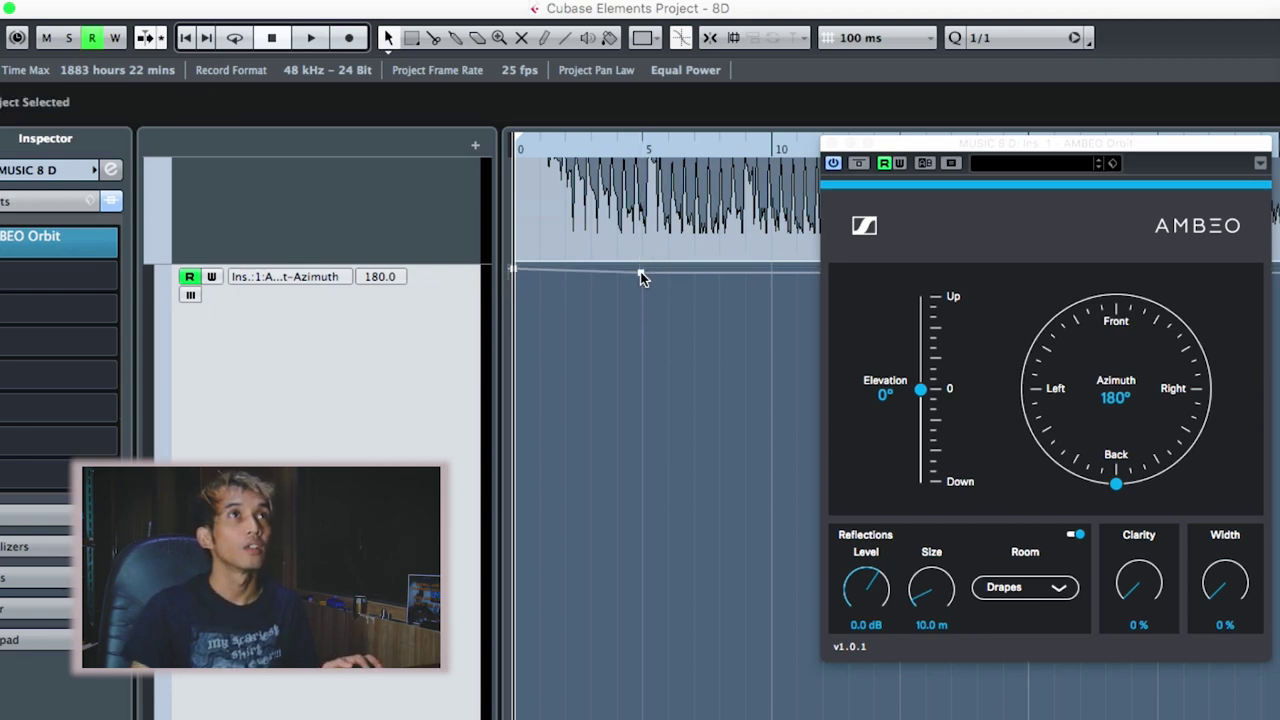
{"action": "left_click", "coordinate": [770, 274]}
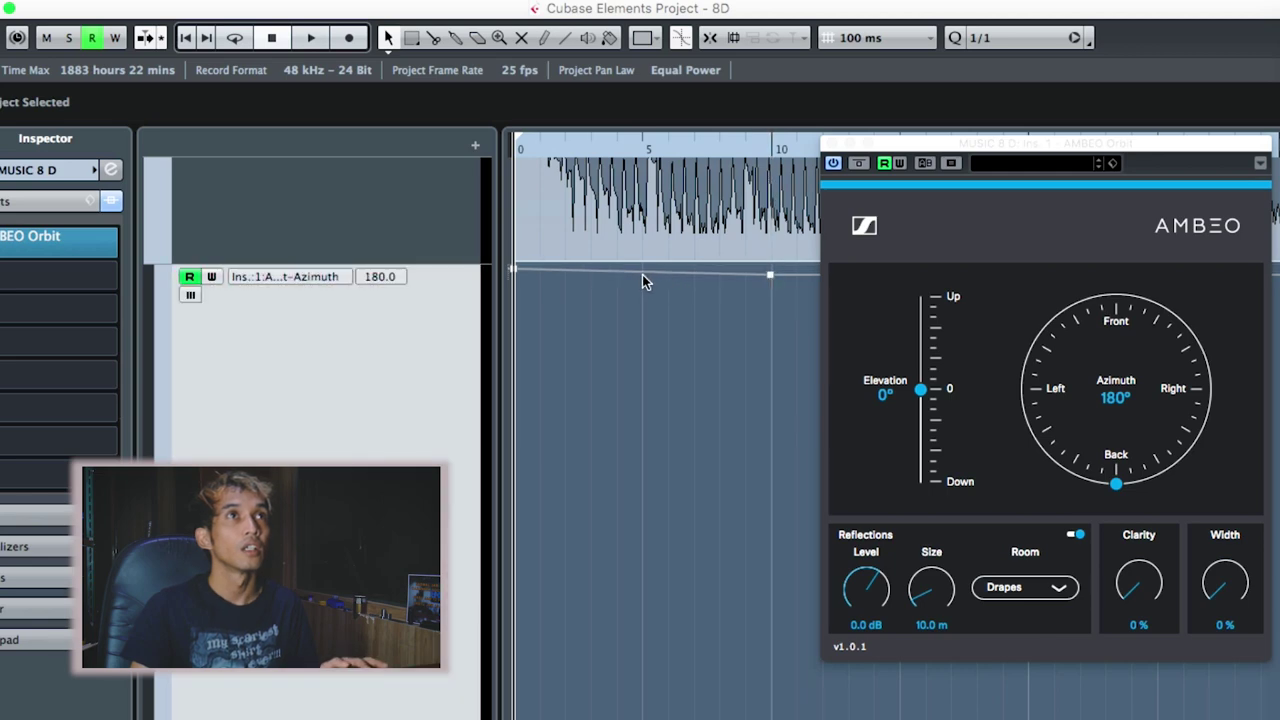
{"action": "left_click", "coordinate": [642, 274]}
{"action": "left_click_drag", "start_coordinate": [641, 274], "coordinate": [646, 691]}
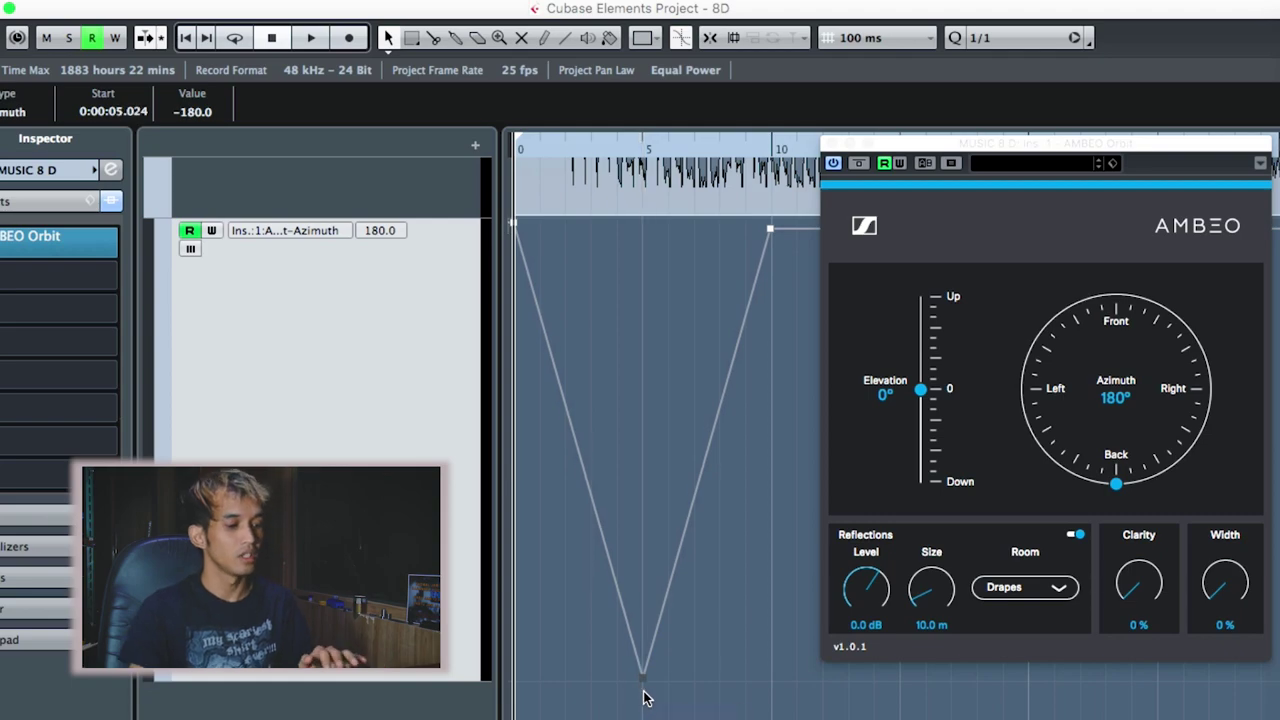
Close the AMBEO Orbit window and shift the lowest azimuth point to 0:00:05.001, keeping its value at -180
{"action": "key", "text": "h"}
{"action": "key", "text": "h"}
{"action": "key", "text": "h"}
{"action": "key", "text": "h"}
{"action": "key", "text": "h"}
{"action": "key", "text": "h"}
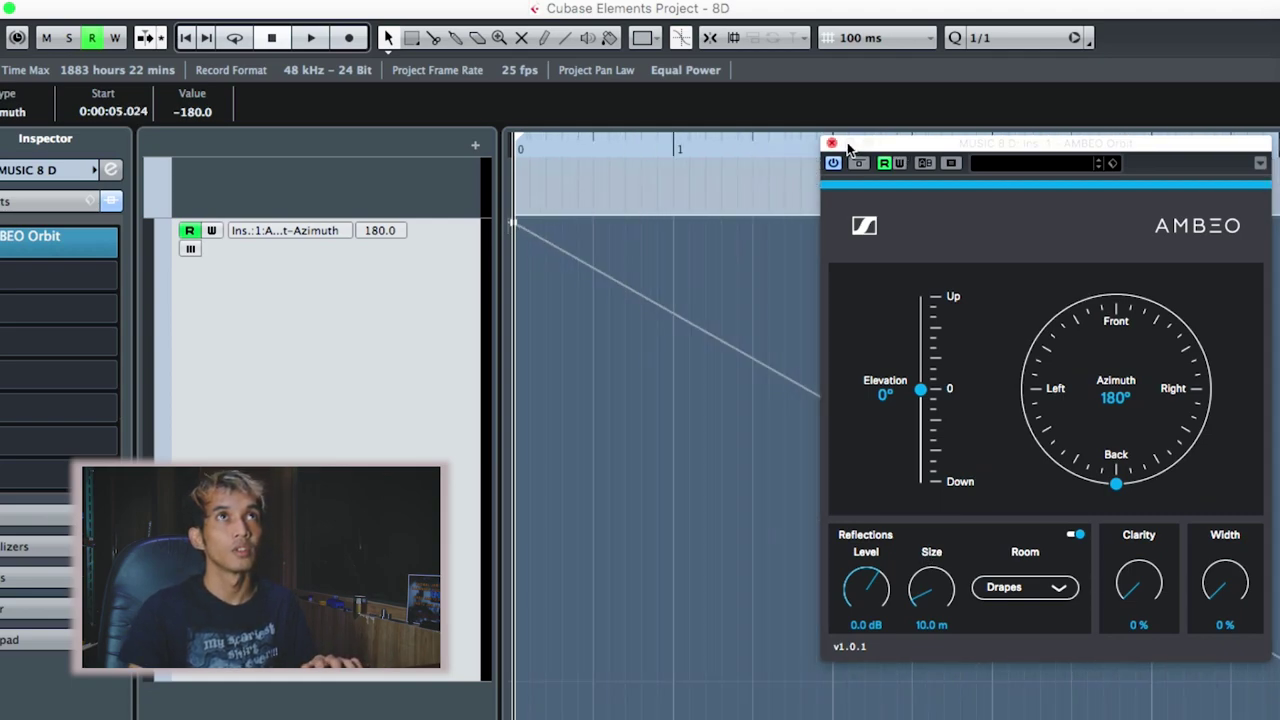
{"action": "left_click", "coordinate": [828, 143]}
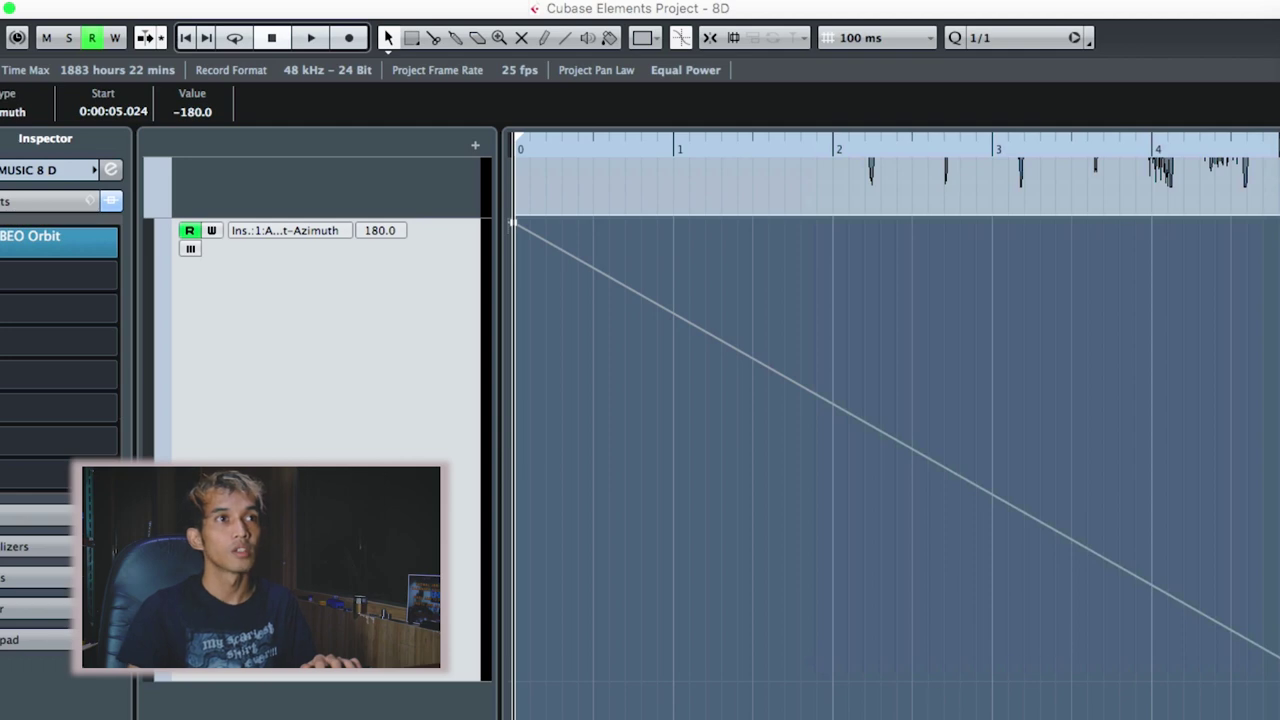
{"action": "scroll", "coordinate": [890, 450], "scroll_direction": "right", "scroll_amount": 10}
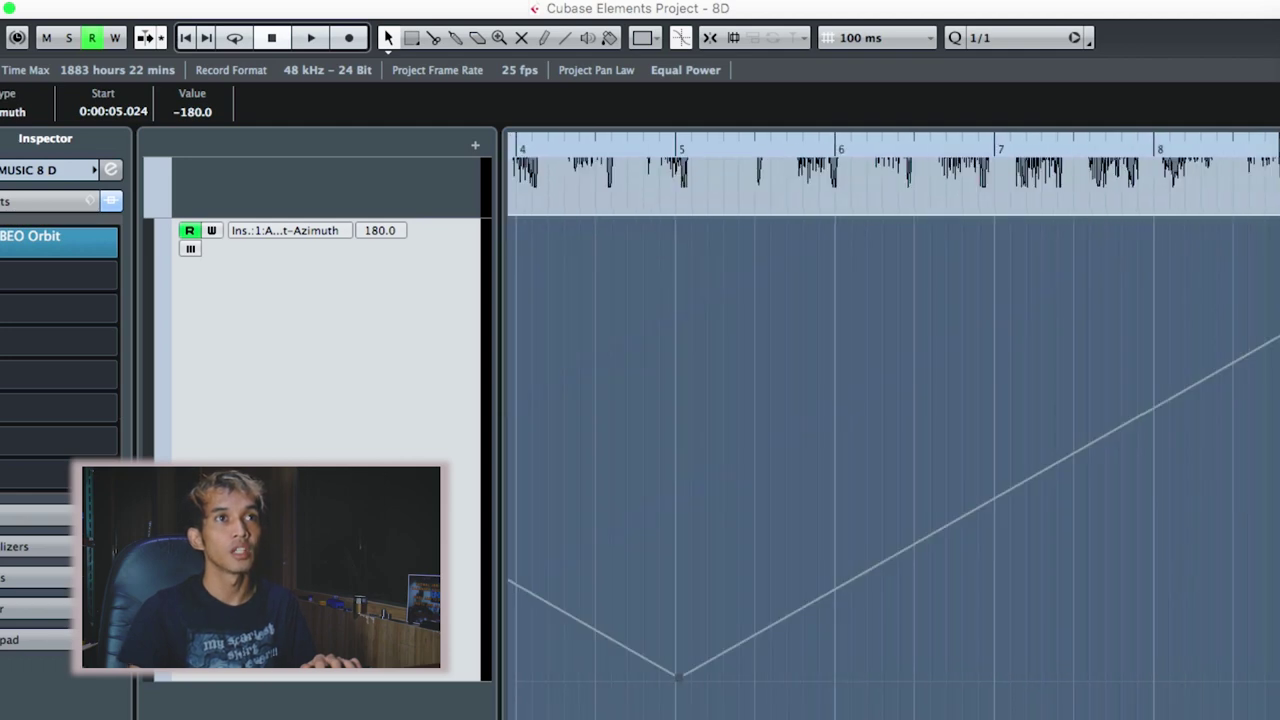
{"action": "left_click_drag", "start_coordinate": [684, 686], "coordinate": [676, 692]}
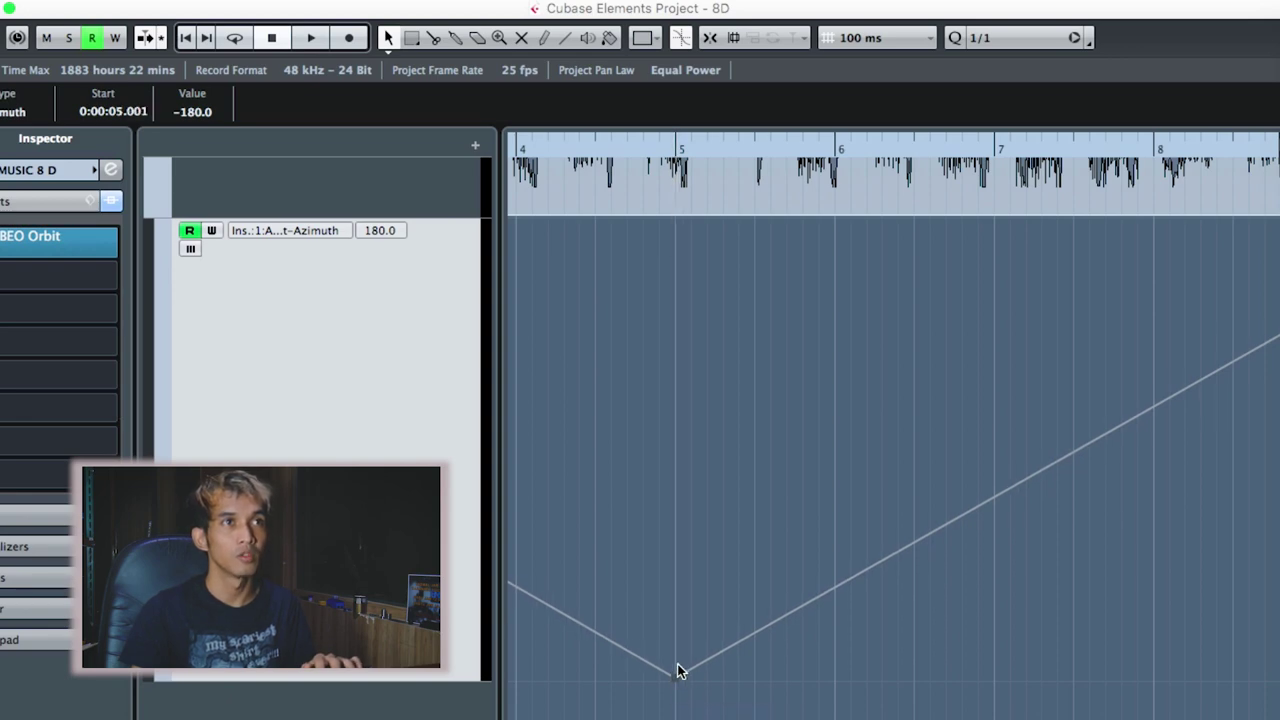
Align the lowest azimuth point to exactly 0:00:05.000 at -180 and dismiss the browser notifications
{"action": "left_click", "coordinate": [689, 625]}
{"action": "key", "text": "h"}
{"action": "key", "text": "h"}
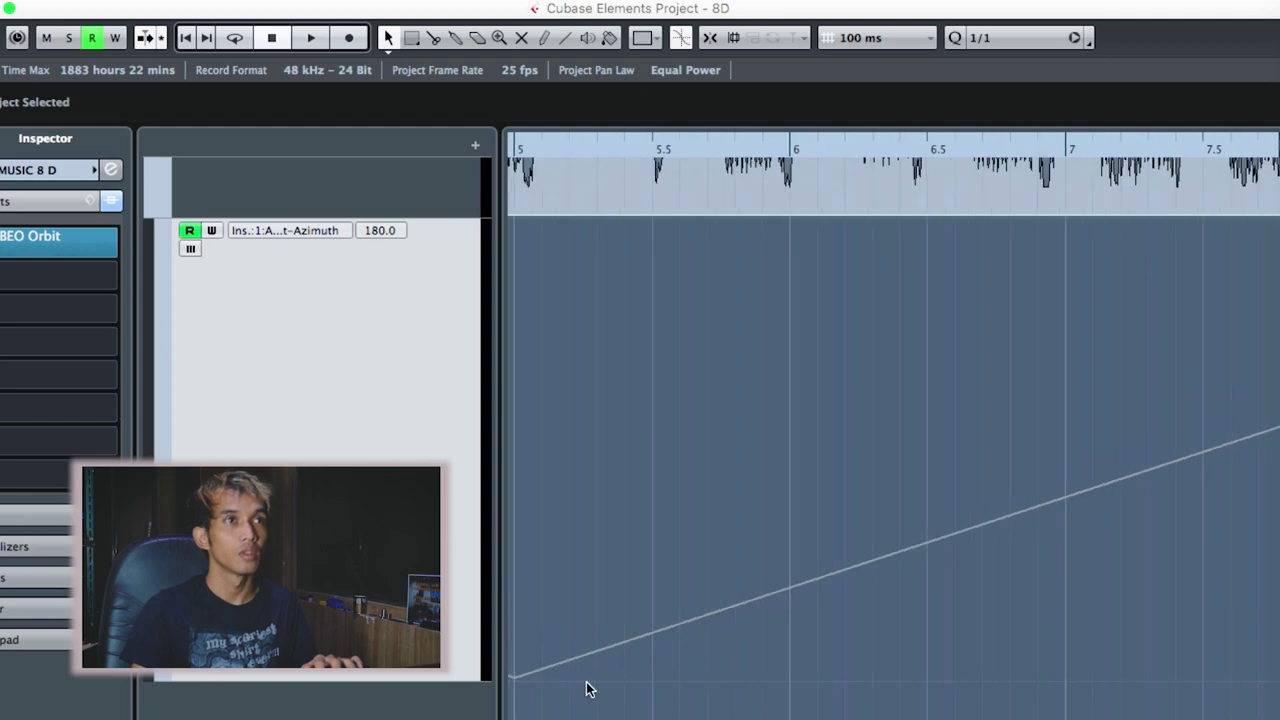
{"action": "key", "text": "h"}
{"action": "key", "text": "h"}
{"action": "key", "text": "h"}
{"action": "key", "text": "h"}
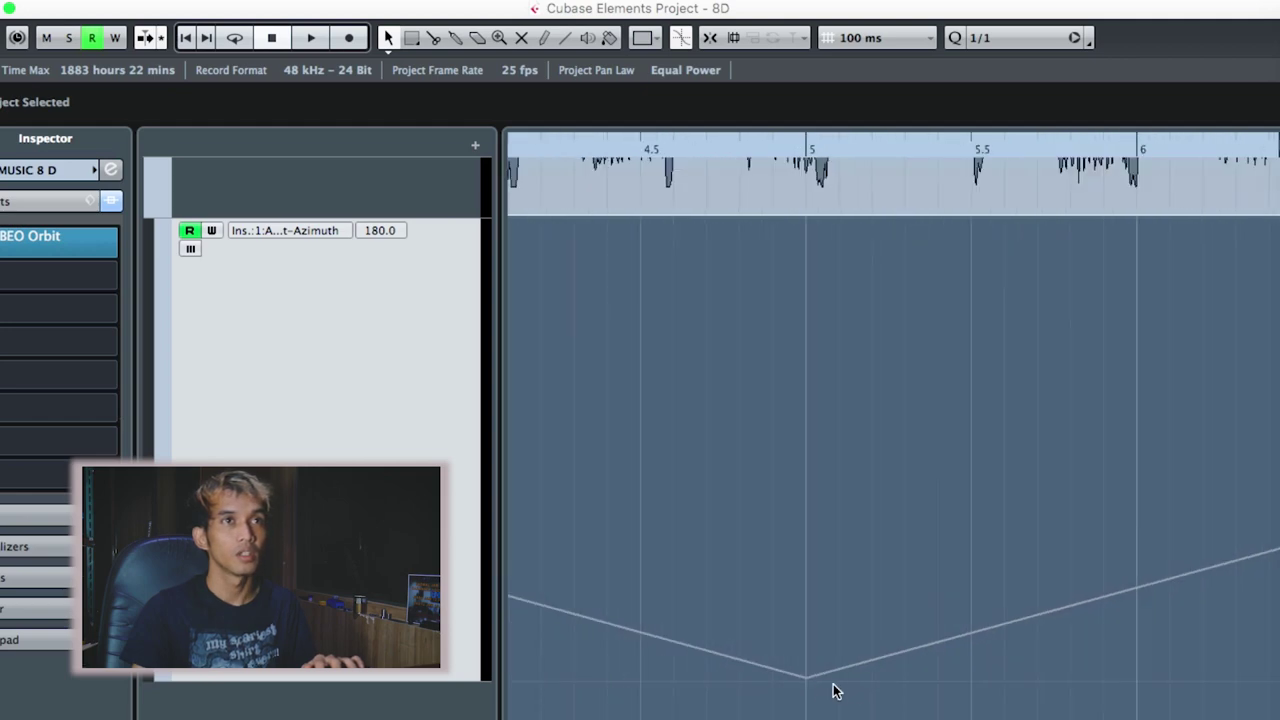
{"action": "left_click_drag", "start_coordinate": [670, 680], "coordinate": [671, 703]}
{"action": "key", "text": "h"}
{"action": "key", "text": "h"}
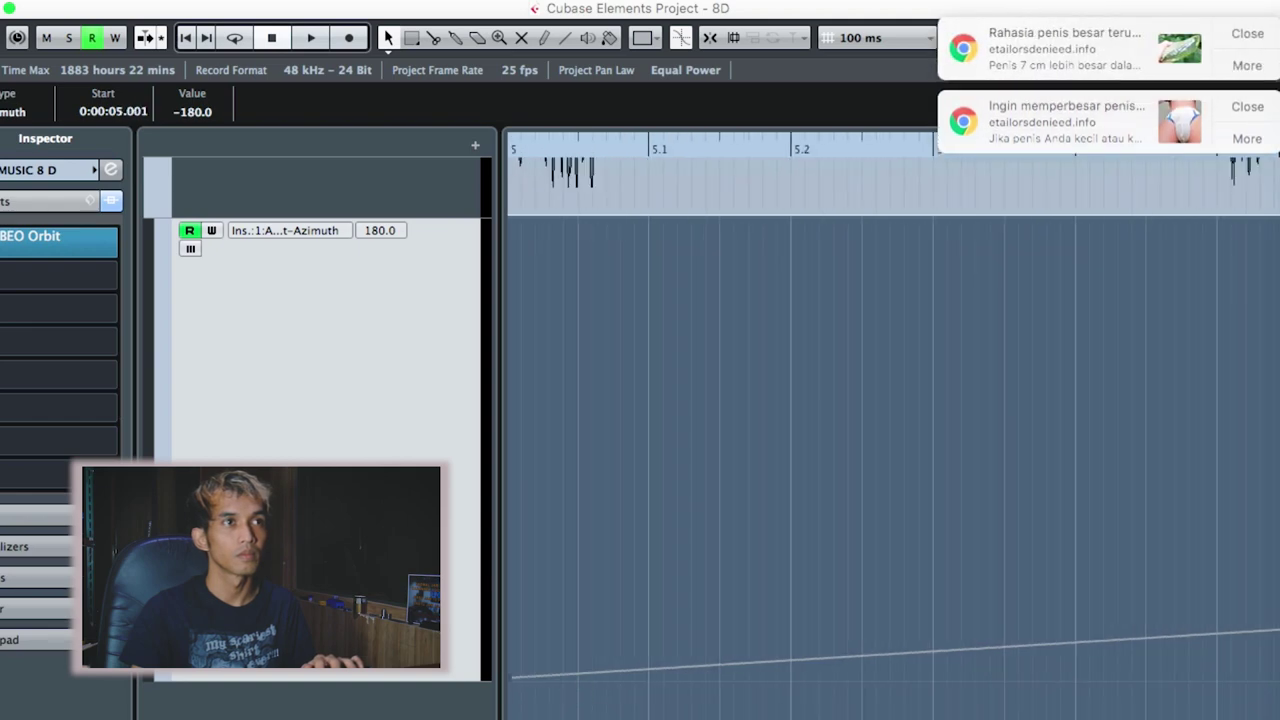
{"action": "scroll", "coordinate": [894, 450], "scroll_direction": "left", "scroll_amount": 3}
{"action": "left_click_drag", "start_coordinate": [814, 687], "coordinate": [814, 697]}
{"action": "left_click", "coordinate": [1247, 38]}
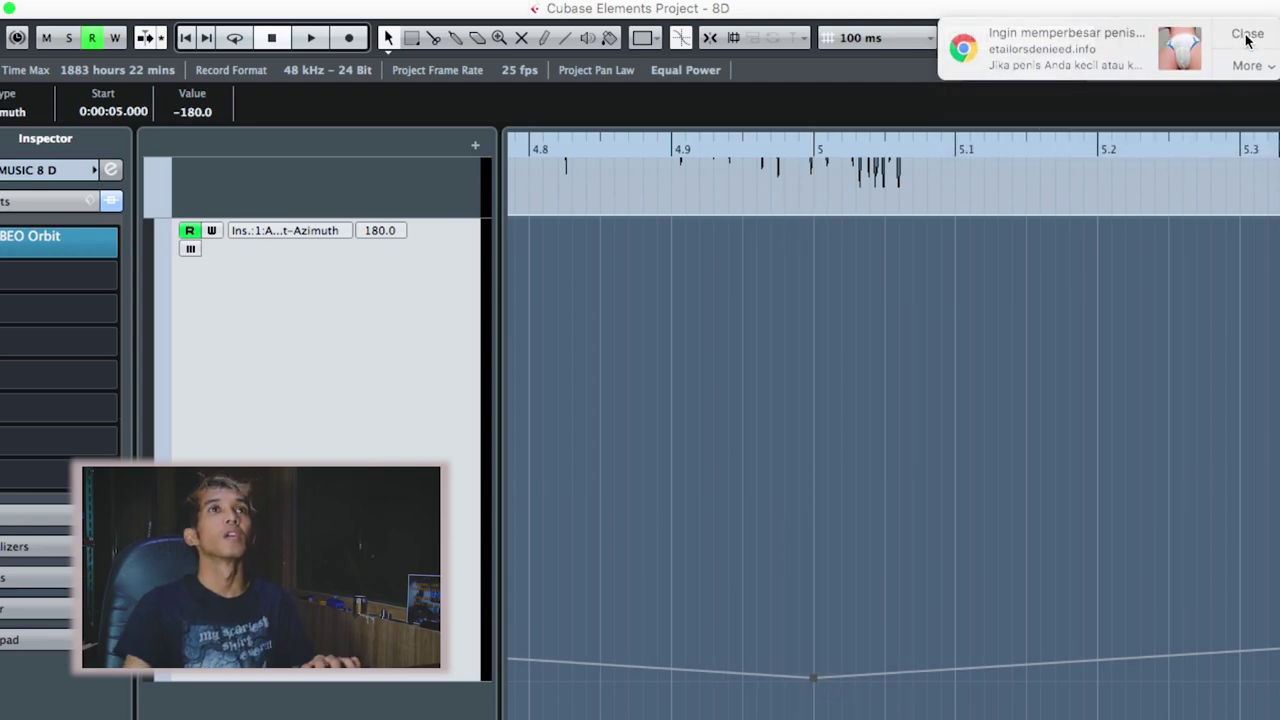
{"action": "left_click", "coordinate": [1247, 36]}
Move the 10-second azimuth point back to just after the low point, at 0:00:05.012 with a value of 180
{"action": "key", "text": "g"}
{"action": "key", "text": "g"}
{"action": "key", "text": "g"}
{"action": "key", "text": "g"}
{"action": "key", "text": "g"}
{"action": "key", "text": "g"}
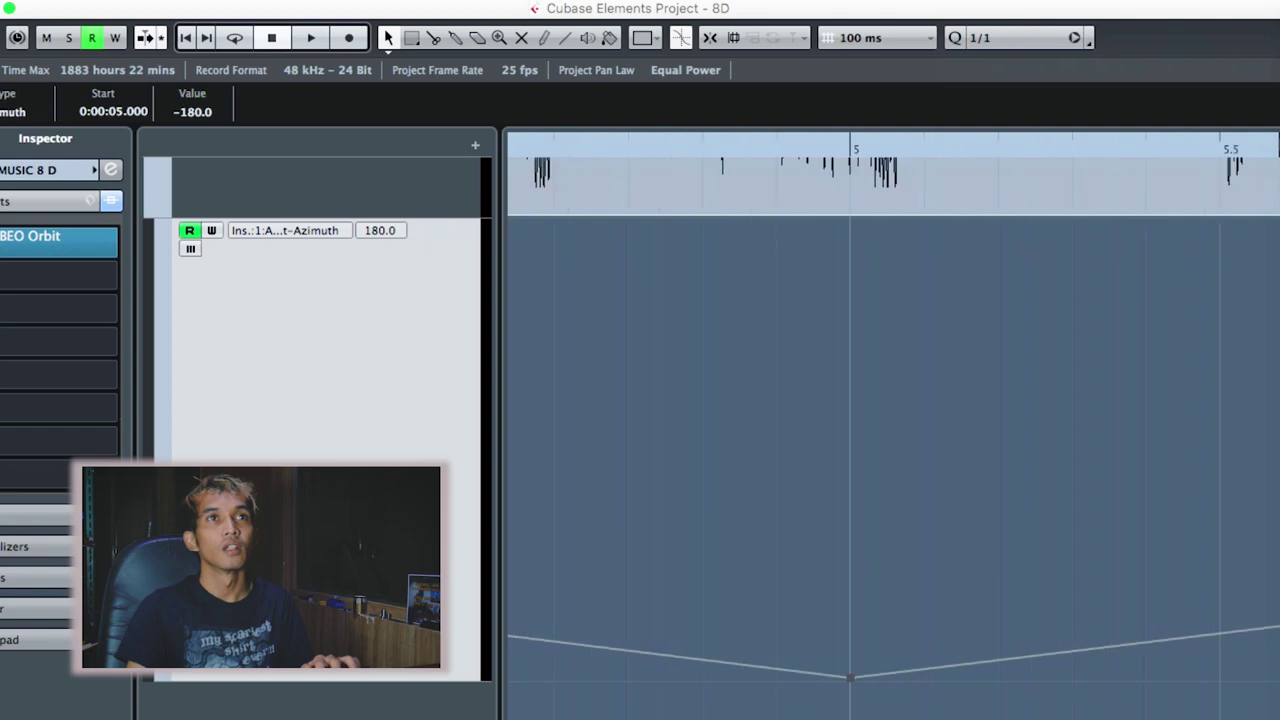
{"action": "key", "text": "g"}
{"action": "key", "text": "g"}
{"action": "key", "text": "g"}
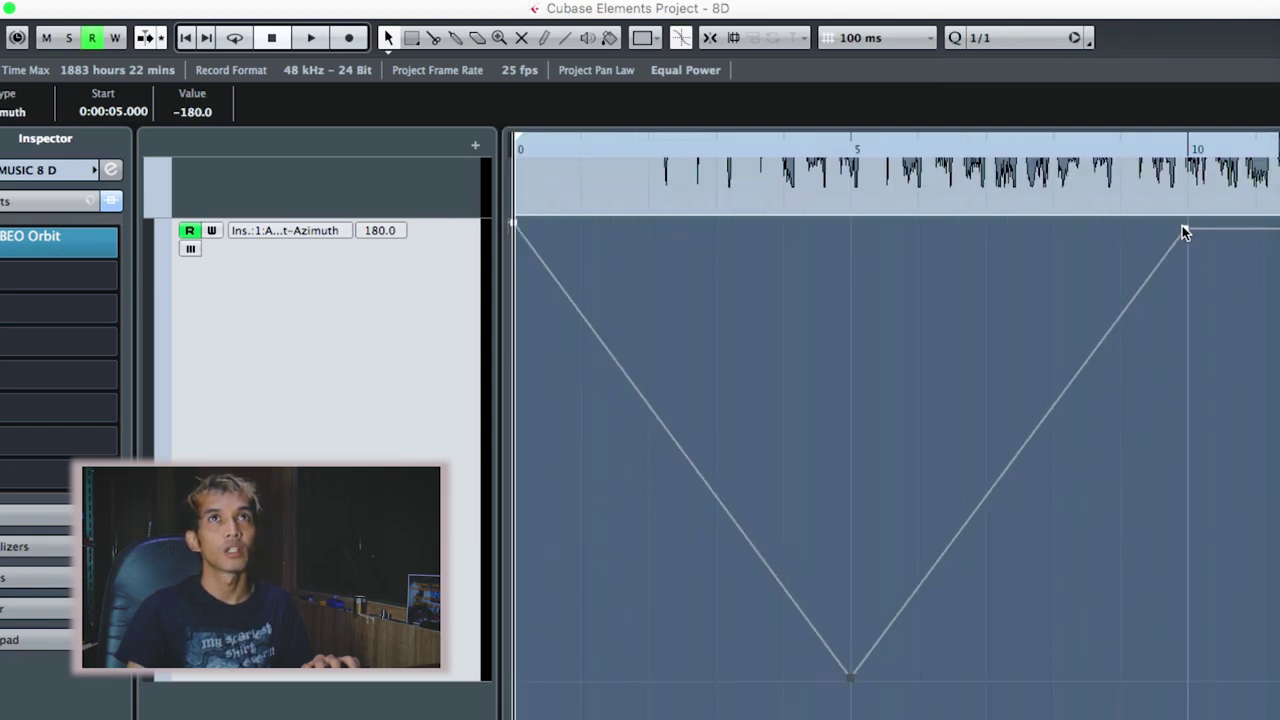
{"action": "left_click_drag", "start_coordinate": [1182, 225], "coordinate": [844, 210]}
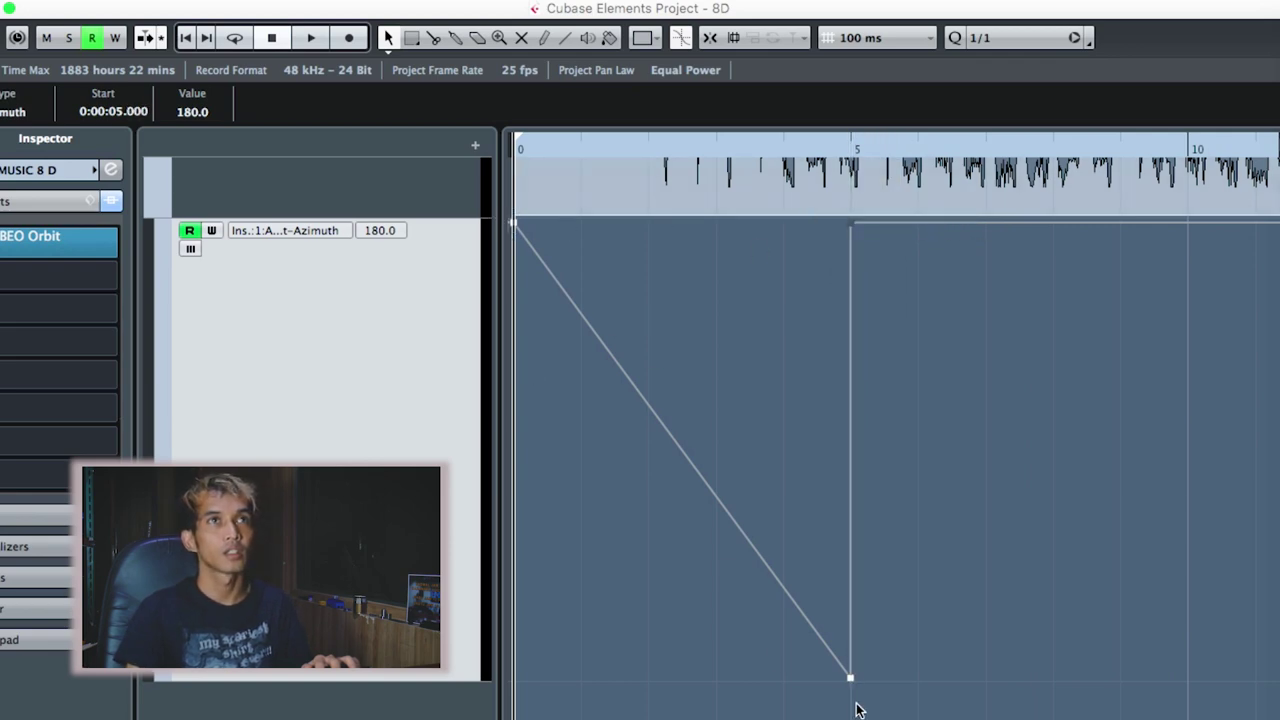
{"action": "left_click_drag", "start_coordinate": [852, 220], "coordinate": [851, 203]}
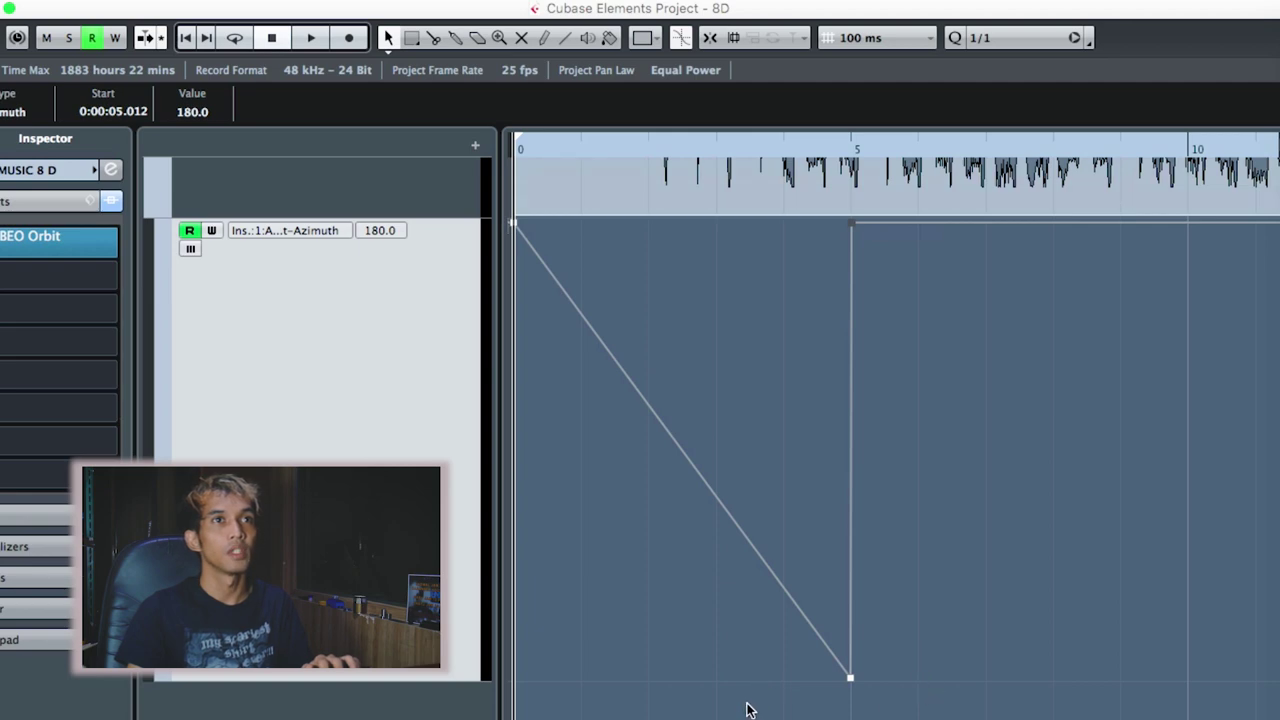
Select the azimuth automation points spanning the first five seconds of the lane
{"action": "left_click_drag", "start_coordinate": [752, 708], "coordinate": [870, 320]}
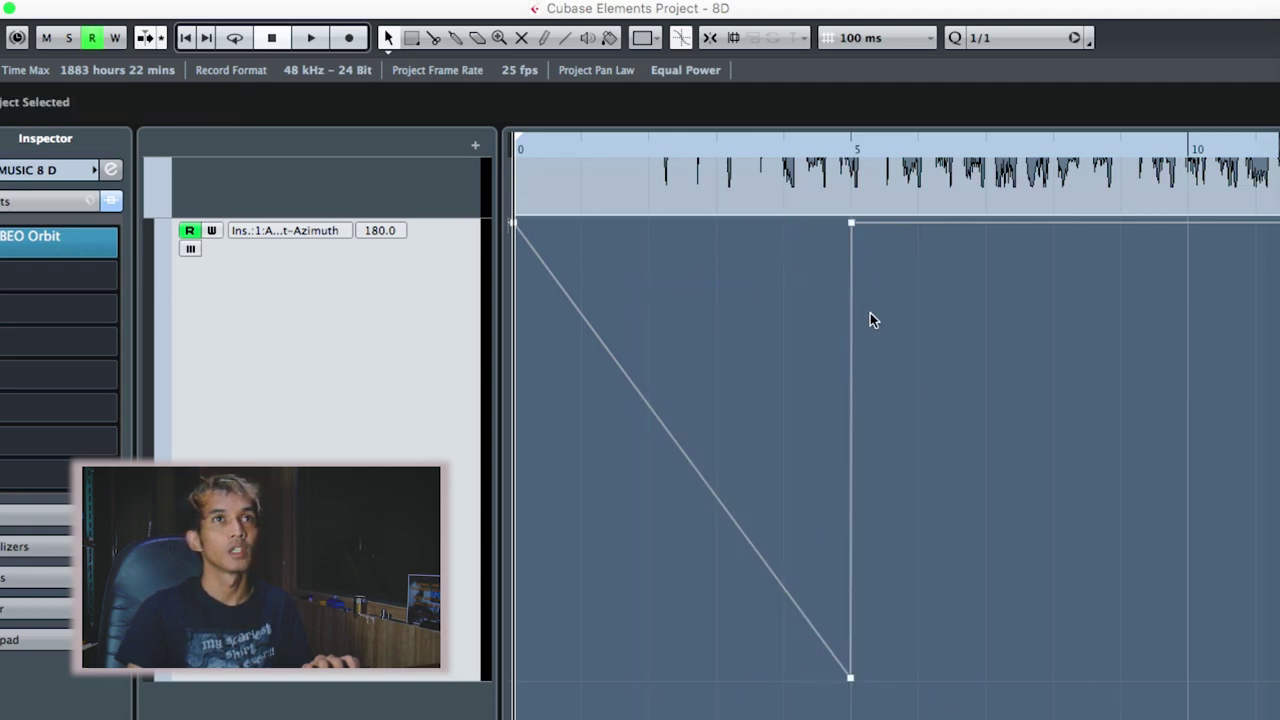
{"action": "left_click_drag", "start_coordinate": [1128, 232], "coordinate": [350, 225]}
{"action": "left_click", "coordinate": [513, 222]}
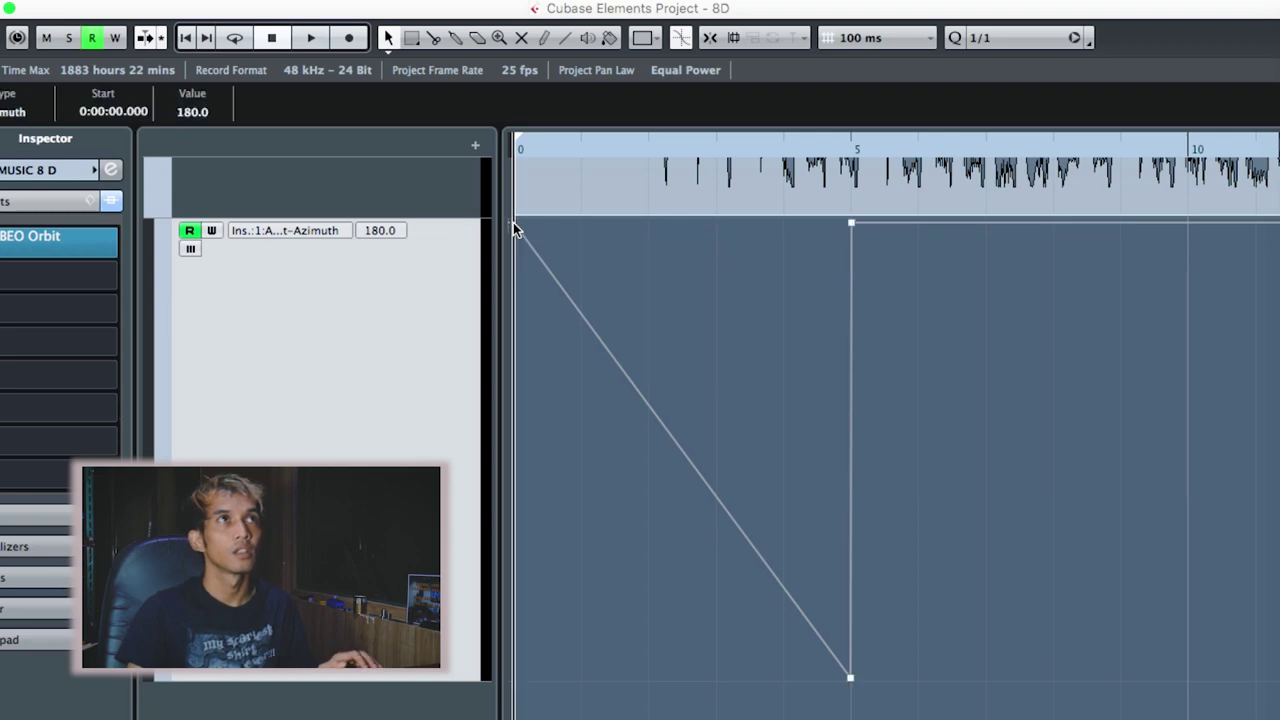
{"action": "left_click", "coordinate": [851, 222], "text": "shift"}
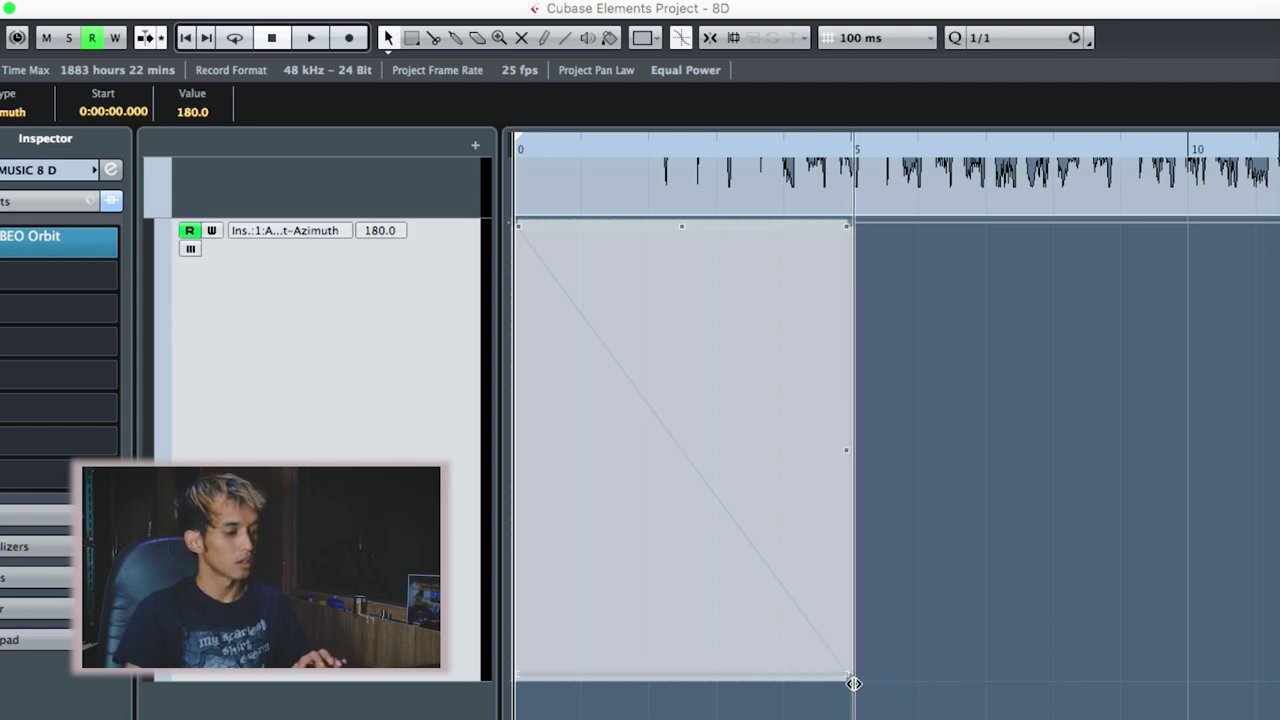
Paste the copied five-second azimuth rotation at the 5-second mark and again at the 10-second mark
{"action": "left_click", "coordinate": [1098, 472]}
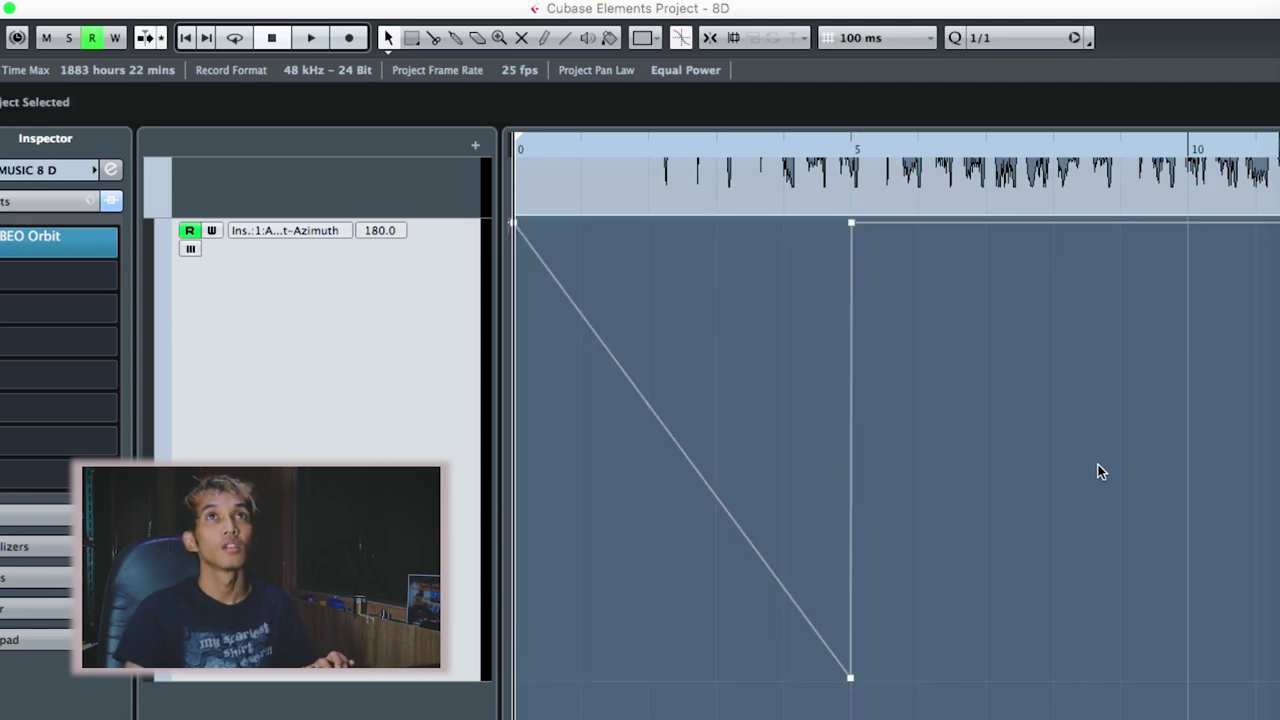
{"action": "left_click", "coordinate": [849, 139]}
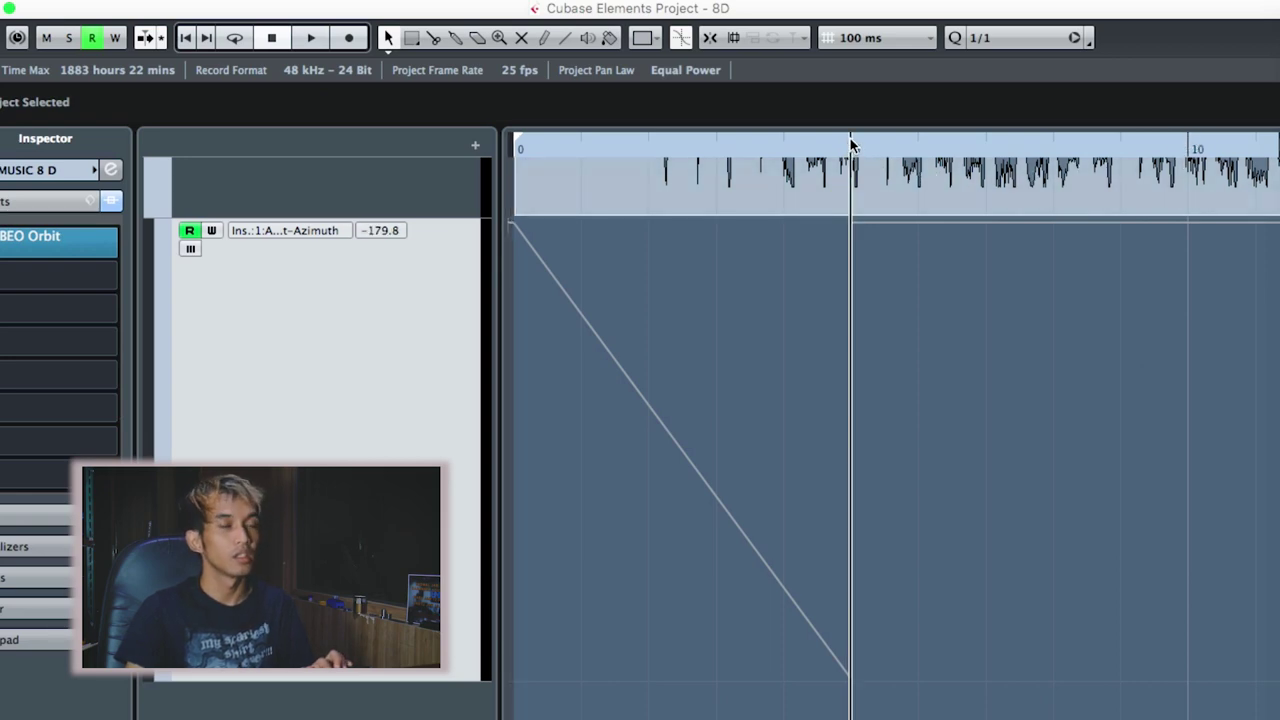
{"action": "key", "text": "super+v"}
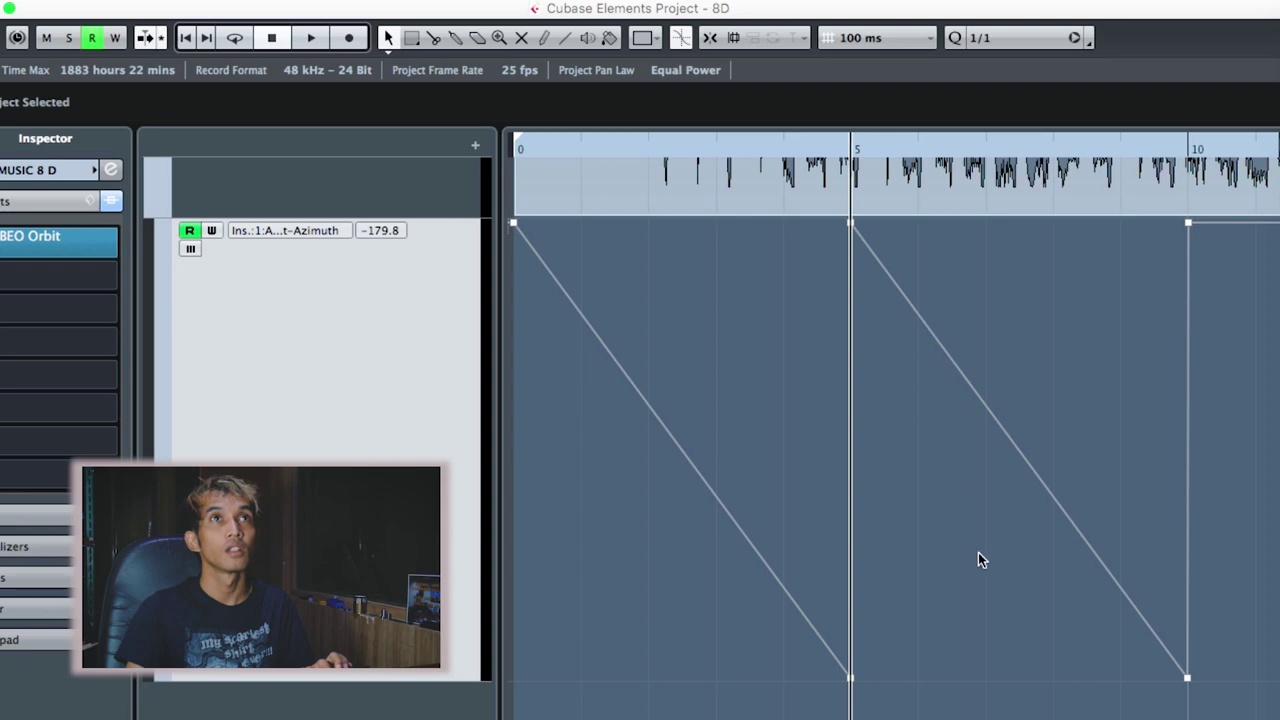
{"action": "scroll", "coordinate": [971, 366], "scroll_direction": "right", "scroll_amount": 5}
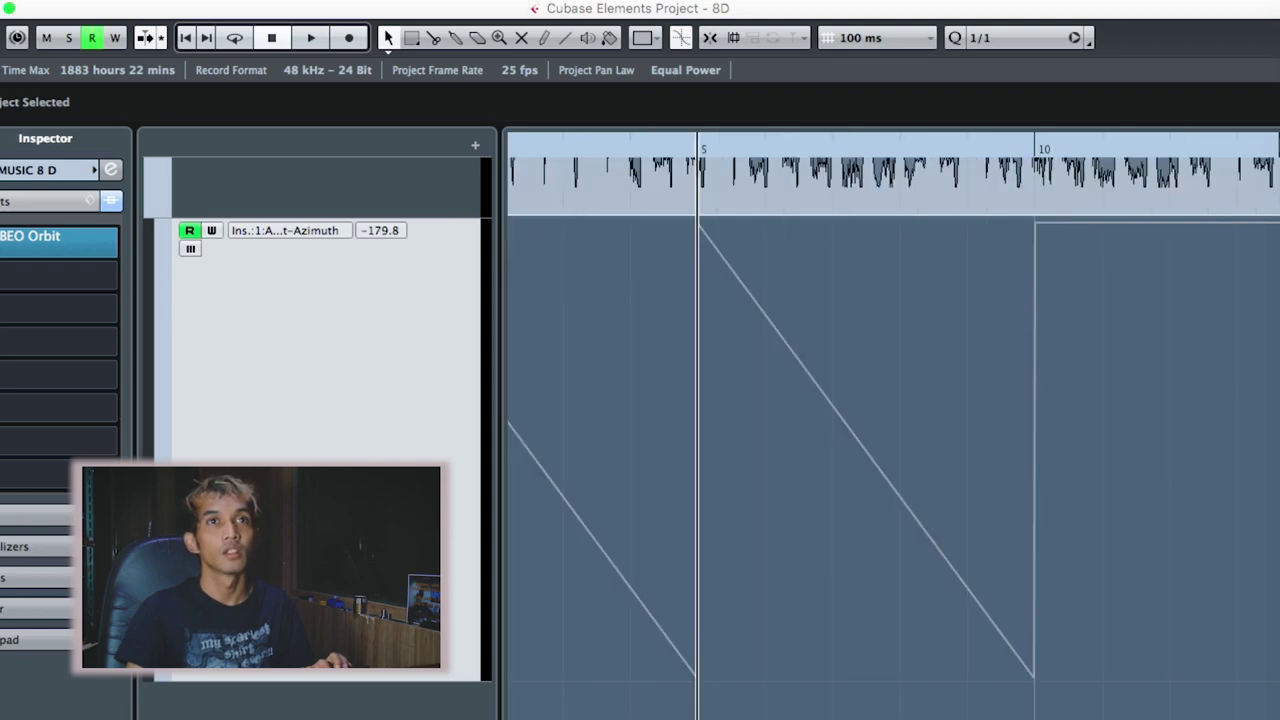
{"action": "left_click", "coordinate": [882, 147]}
{"action": "key", "text": "super+v"}
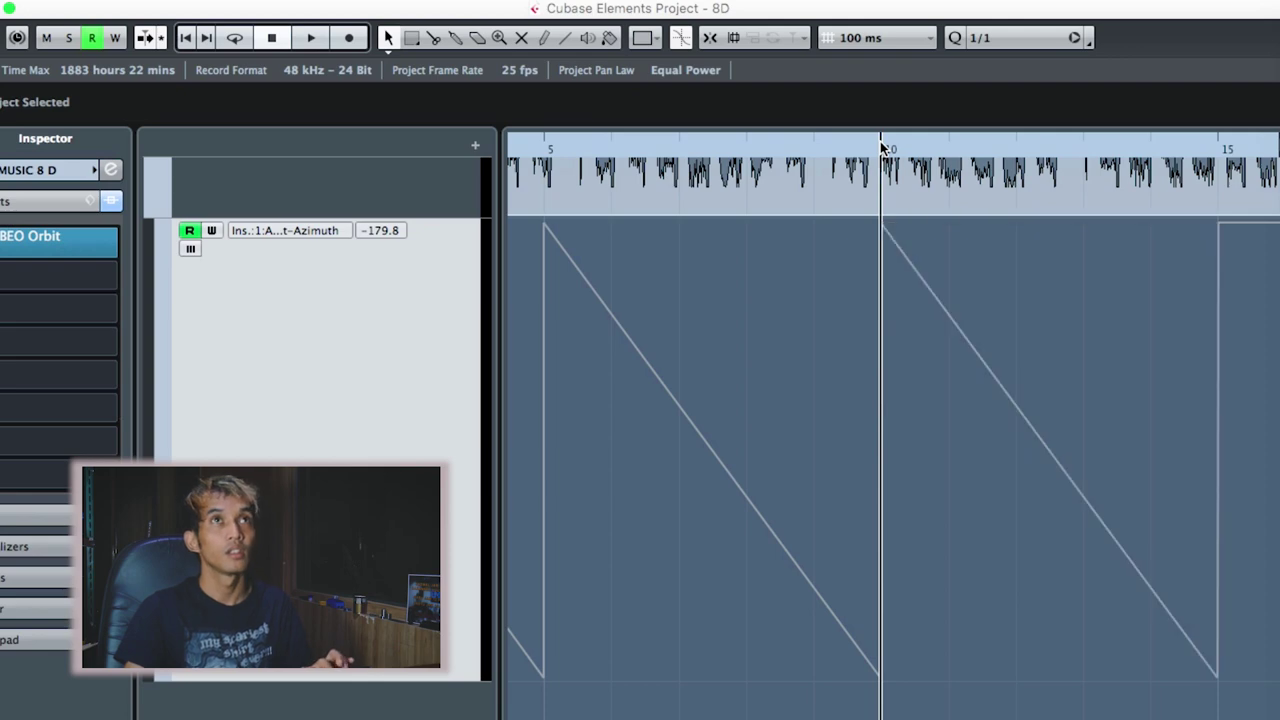
Align both azimuth points at the 10-second boundary to exactly 0:00:10.000, keeping the values 180 and -180
{"action": "key", "text": "h"}
{"action": "key", "text": "h"}
{"action": "key", "text": "h"}
{"action": "key", "text": "h"}
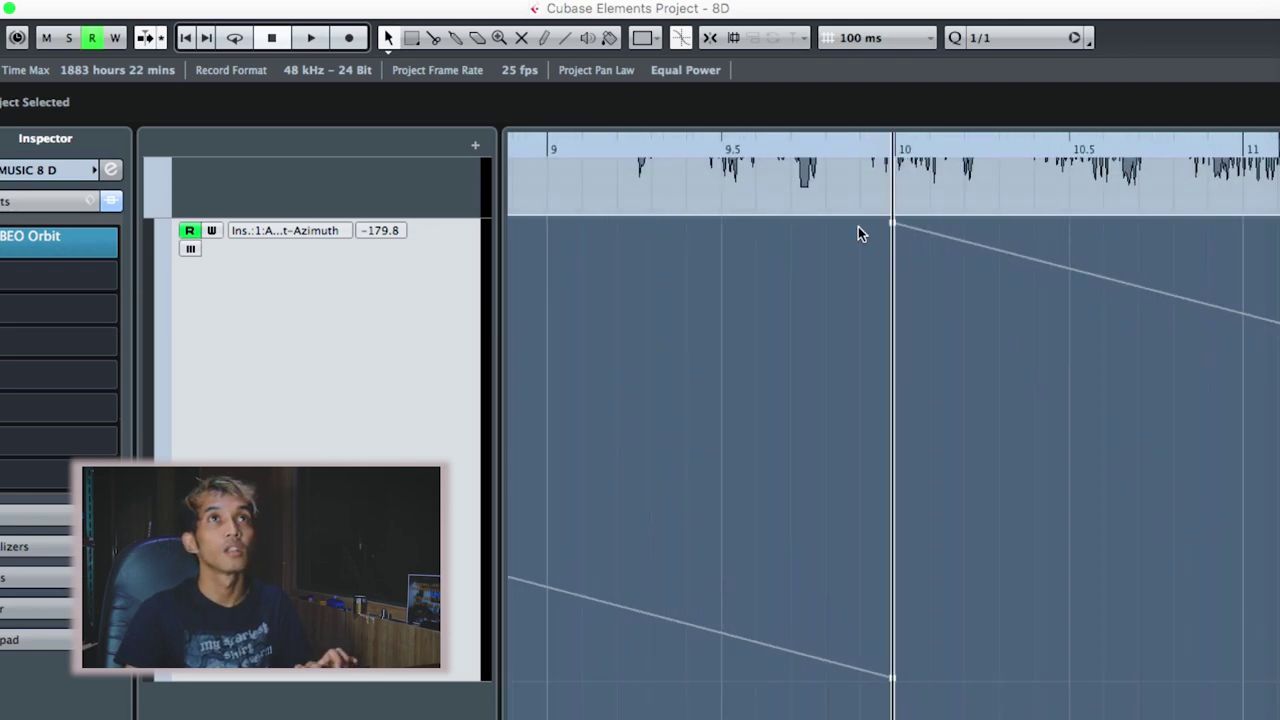
{"action": "key", "text": "h"}
{"action": "key", "text": "h"}
{"action": "key", "text": "h"}
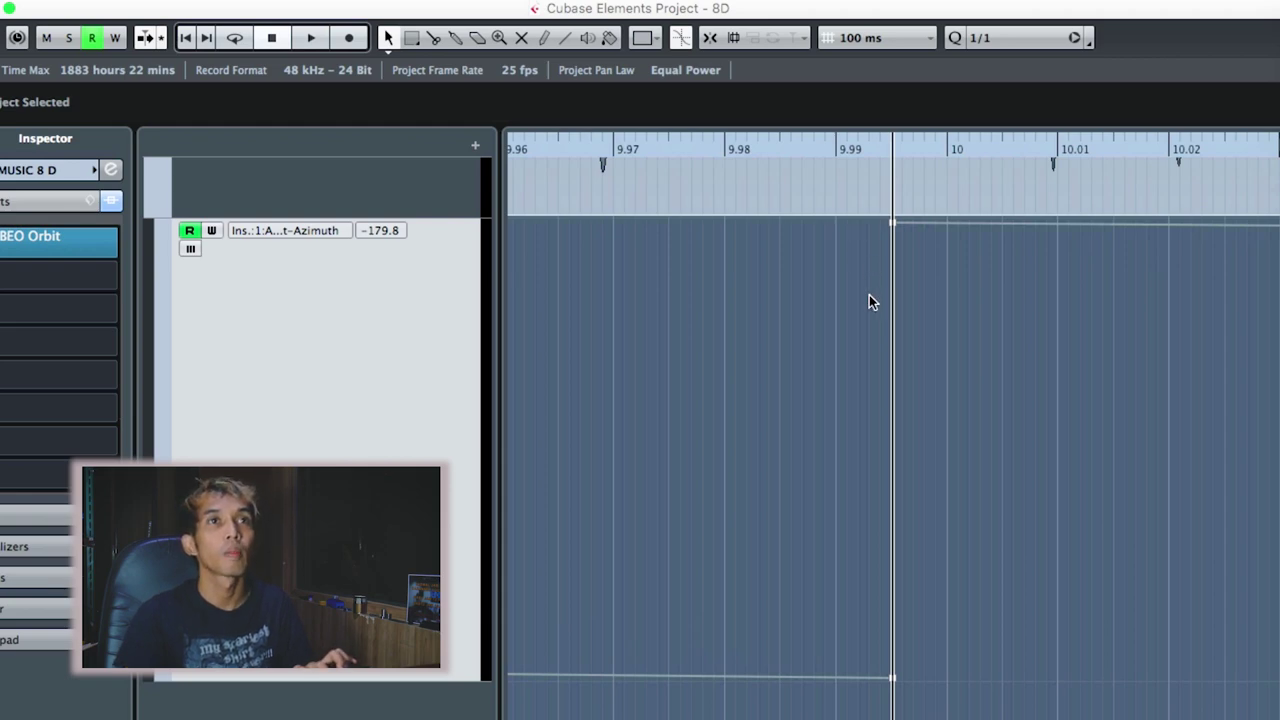
{"action": "key", "text": "g"}
{"action": "key", "text": "g"}
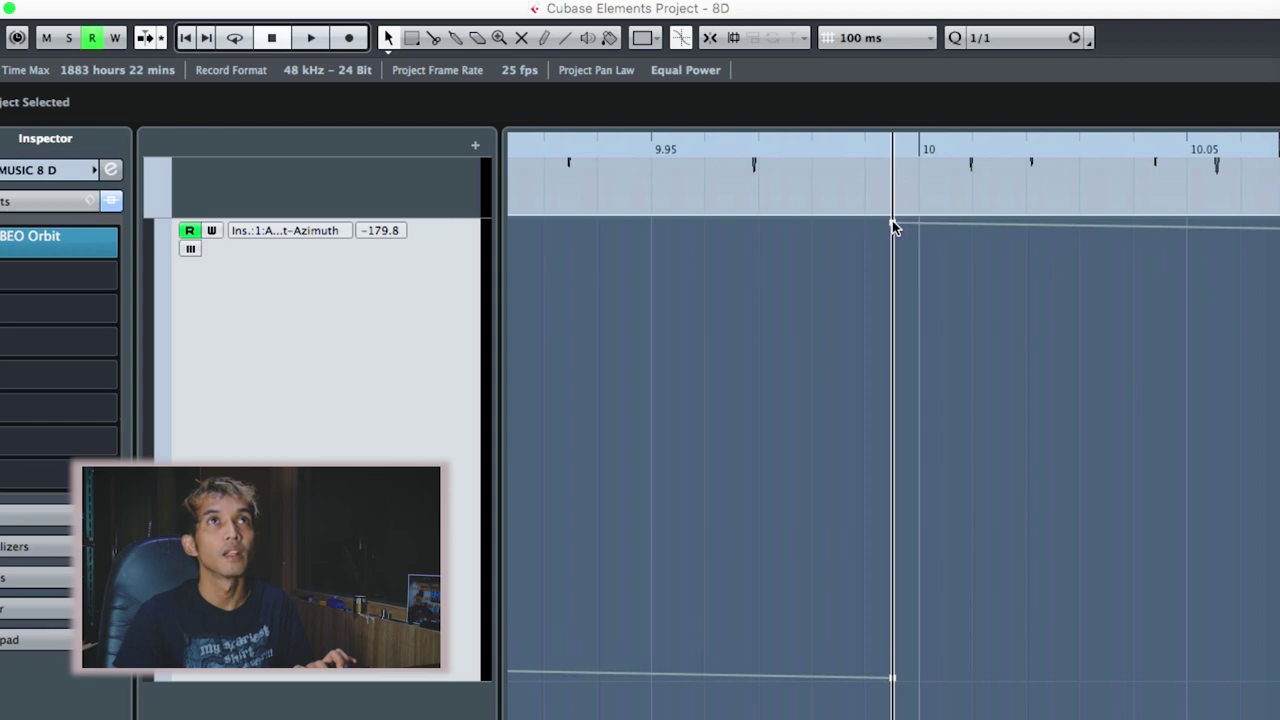
{"action": "left_click_drag", "start_coordinate": [895, 224], "coordinate": [921, 224]}
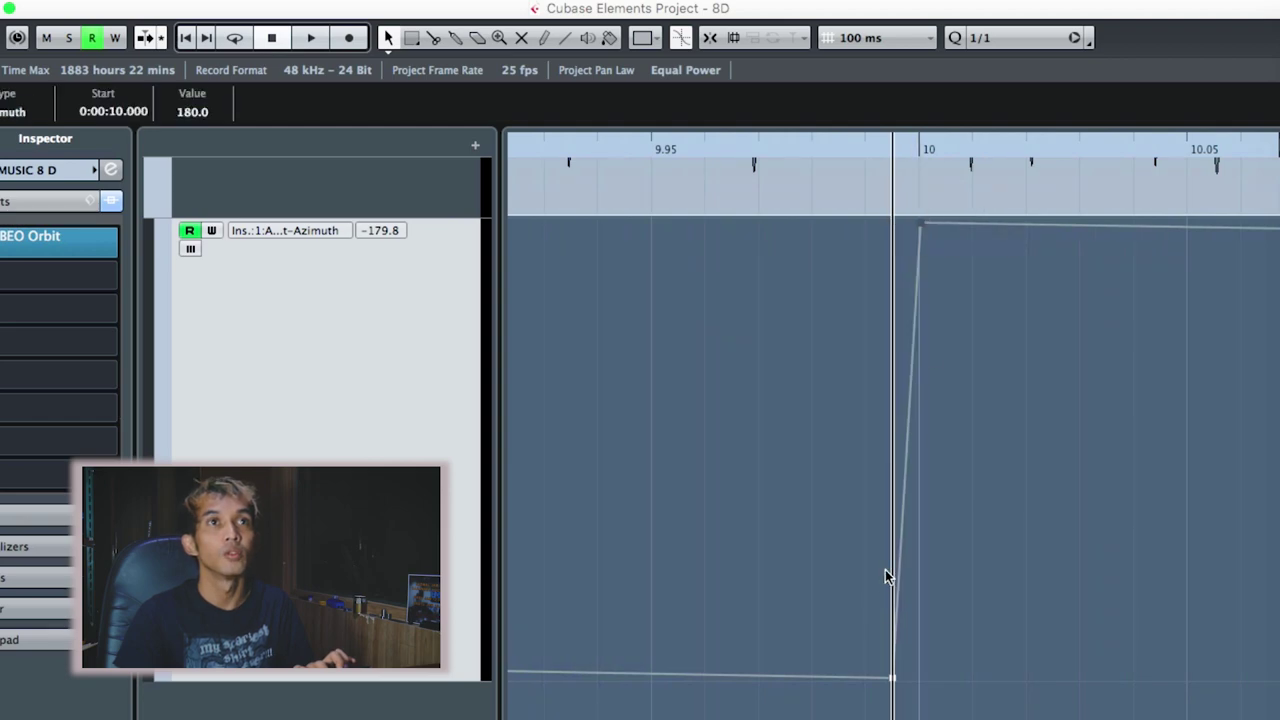
{"action": "left_click_drag", "start_coordinate": [892, 680], "coordinate": [921, 684]}
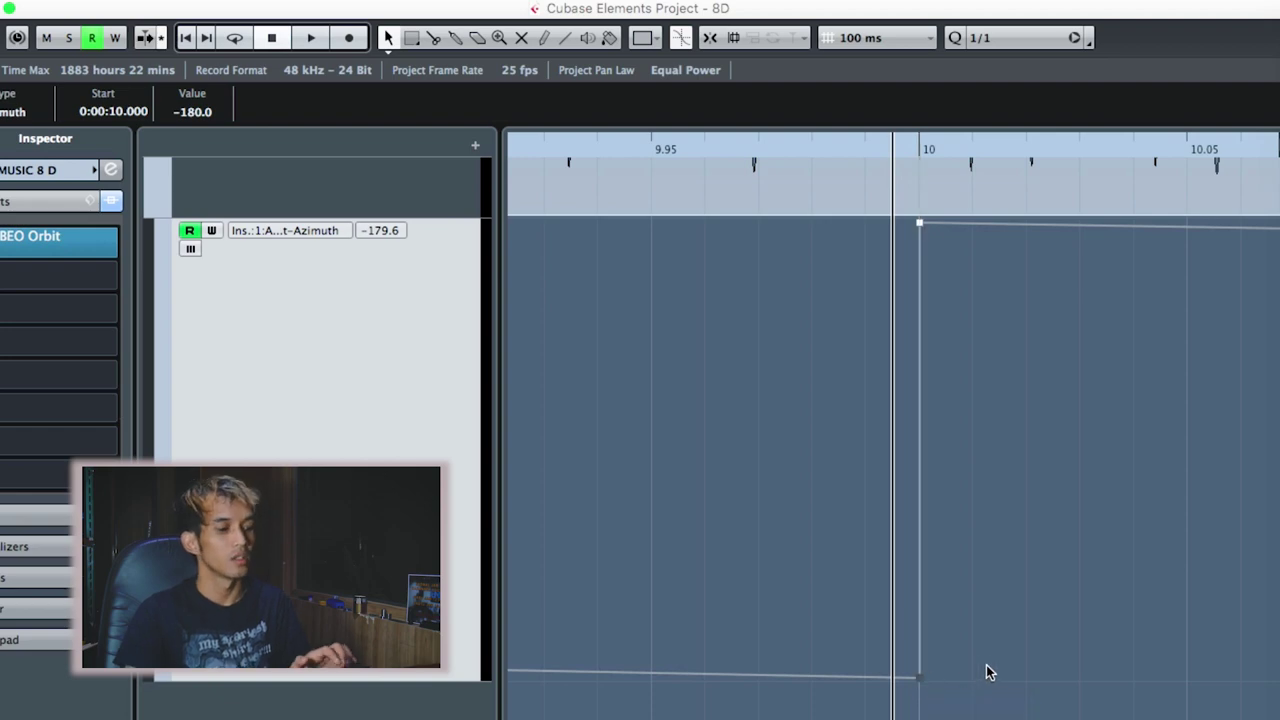
Align the low and high azimuth points at the 15-second boundary to exactly 0:00:15.000, with the high point at 180
{"action": "key", "text": "g"}
{"action": "key", "text": "g"}
{"action": "key", "text": "g"}
{"action": "key", "text": "g"}
{"action": "key", "text": "g"}
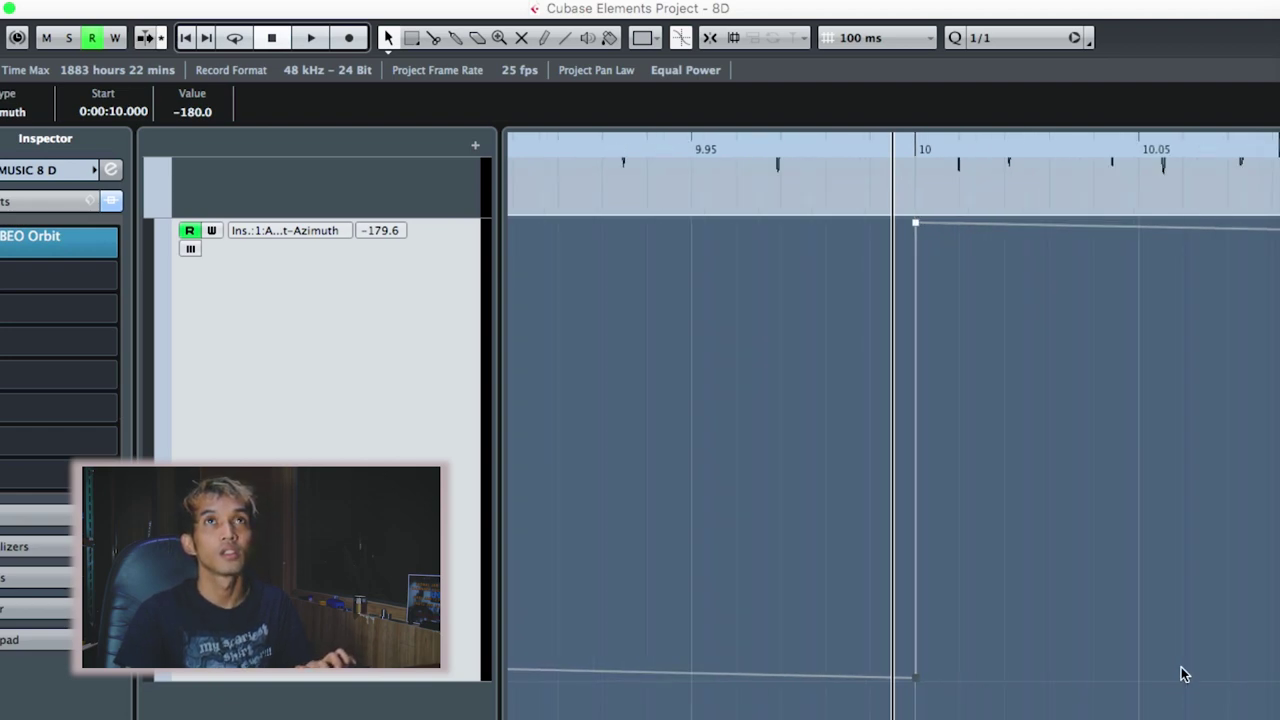
{"action": "key", "text": "g"}
{"action": "key", "text": "g"}
{"action": "key", "text": "g"}
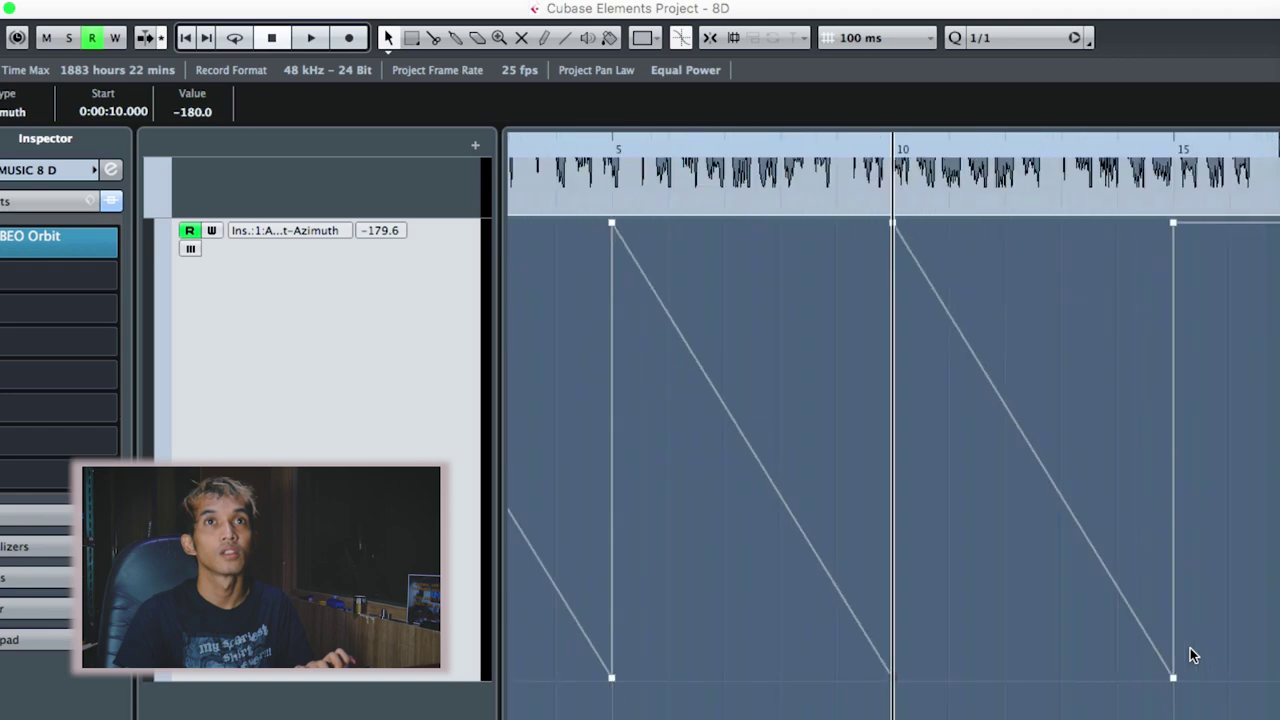
{"action": "left_click", "coordinate": [1171, 655]}
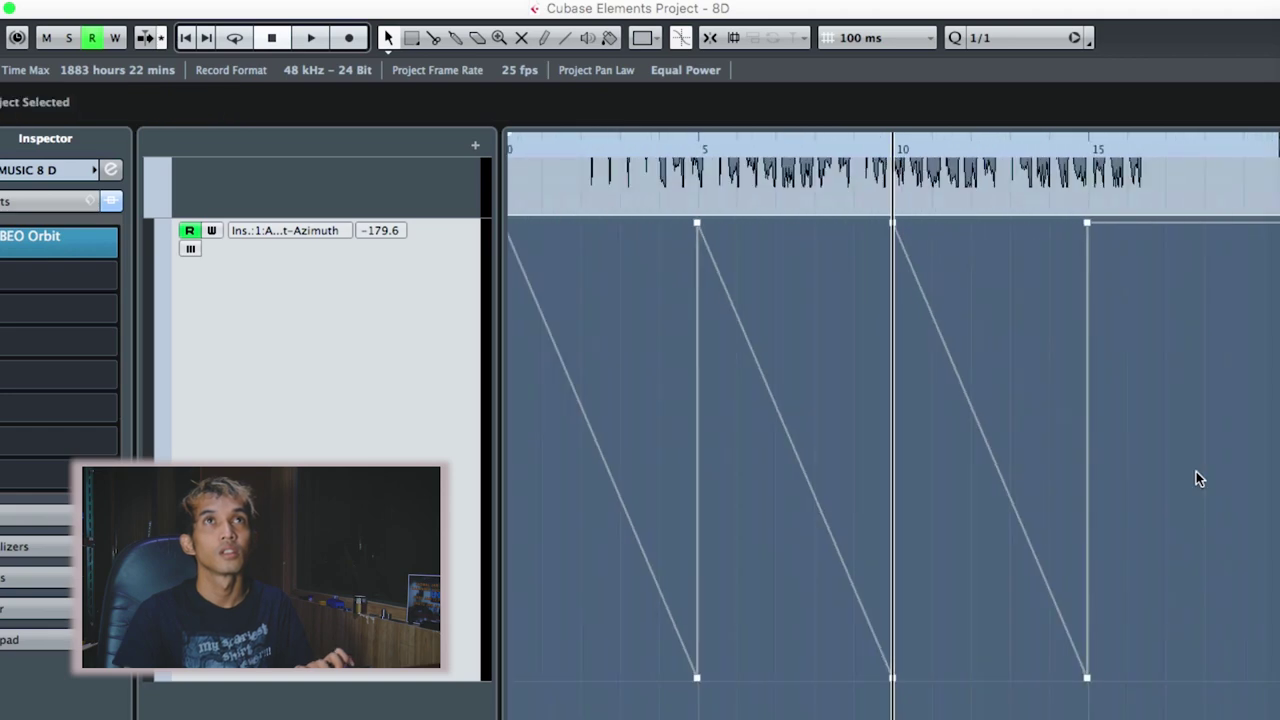
{"action": "left_click", "coordinate": [1090, 140]}
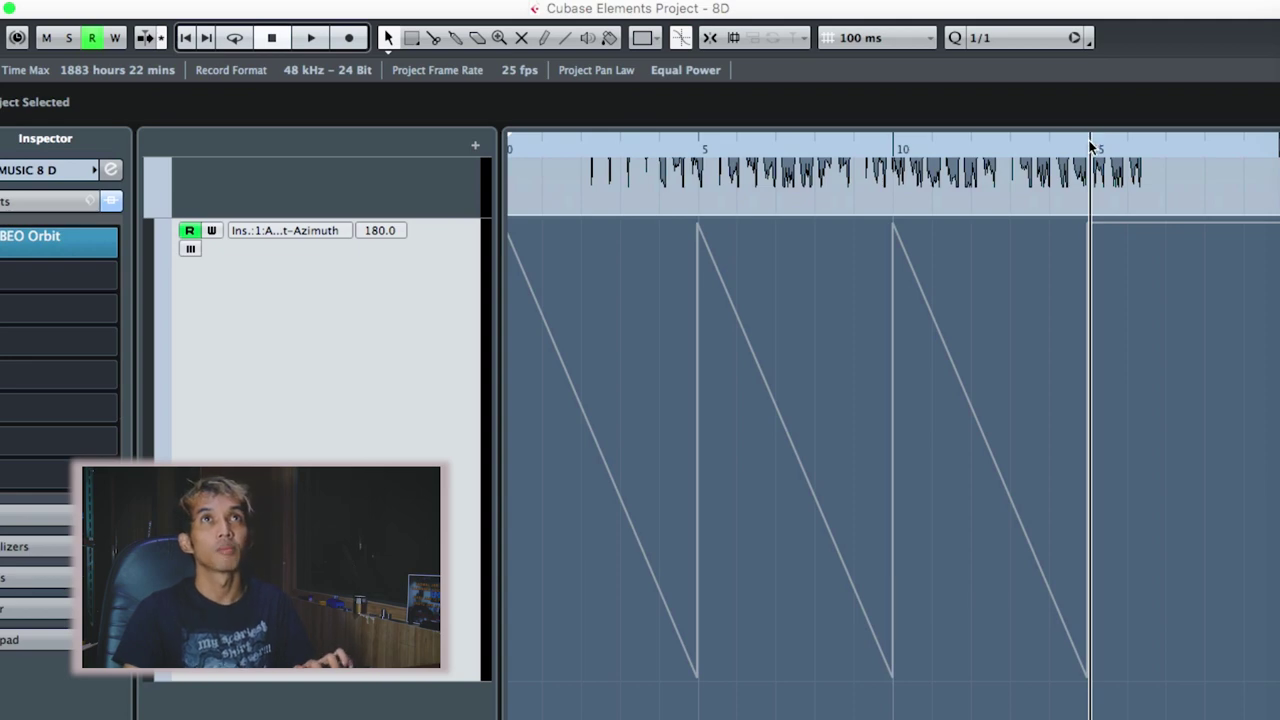
{"action": "left_click", "coordinate": [1088, 144]}
{"action": "key", "text": "h"}
{"action": "key", "text": "h"}
{"action": "key", "text": "h"}
{"action": "key", "text": "h"}
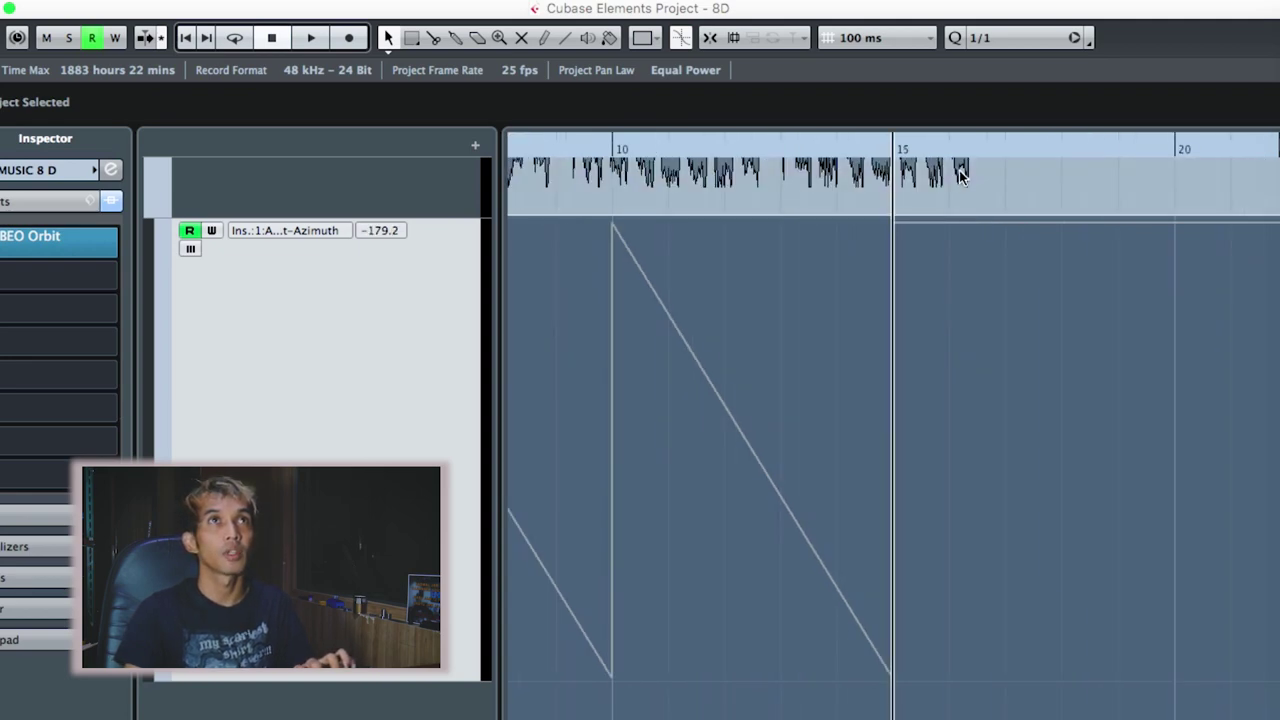
{"action": "key", "text": "h"}
{"action": "key", "text": "h"}
{"action": "key", "text": "h"}
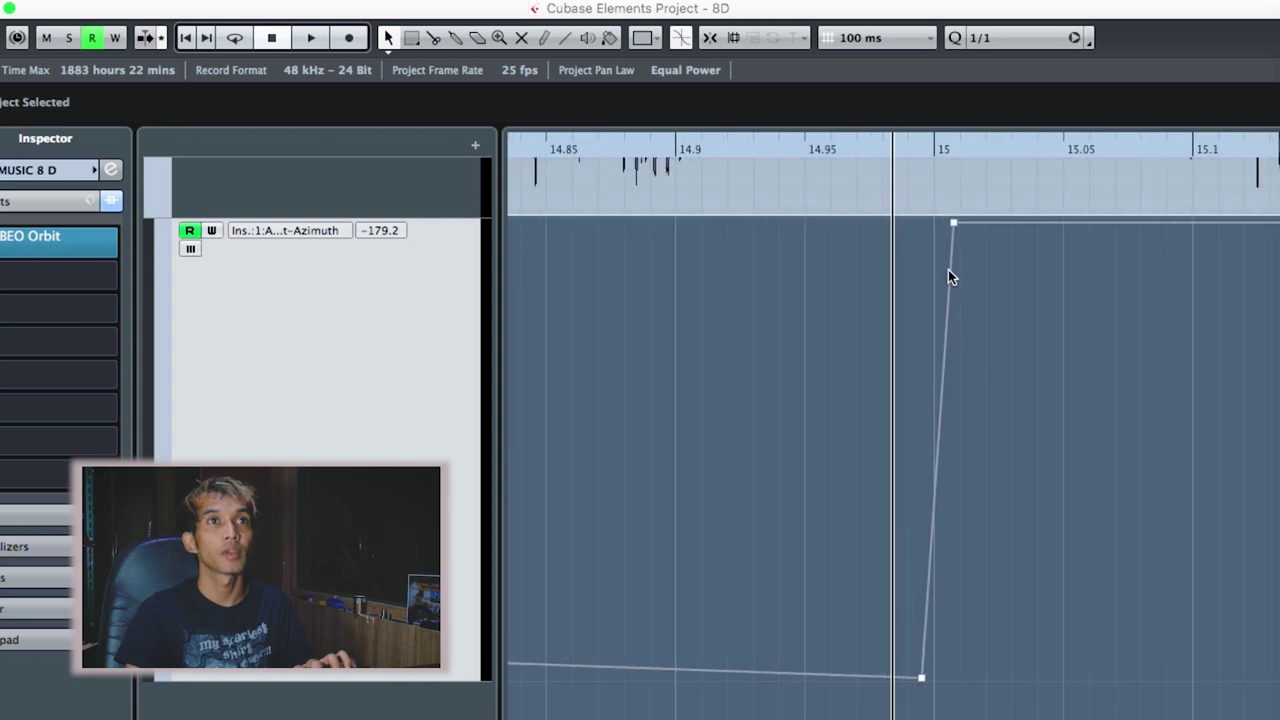
{"action": "left_click_drag", "start_coordinate": [922, 680], "coordinate": [936, 679]}
{"action": "left_click_drag", "start_coordinate": [956, 225], "coordinate": [930, 213]}
Paste the five-second azimuth rotation at the 15-second mark
{"action": "left_click", "coordinate": [933, 142]}
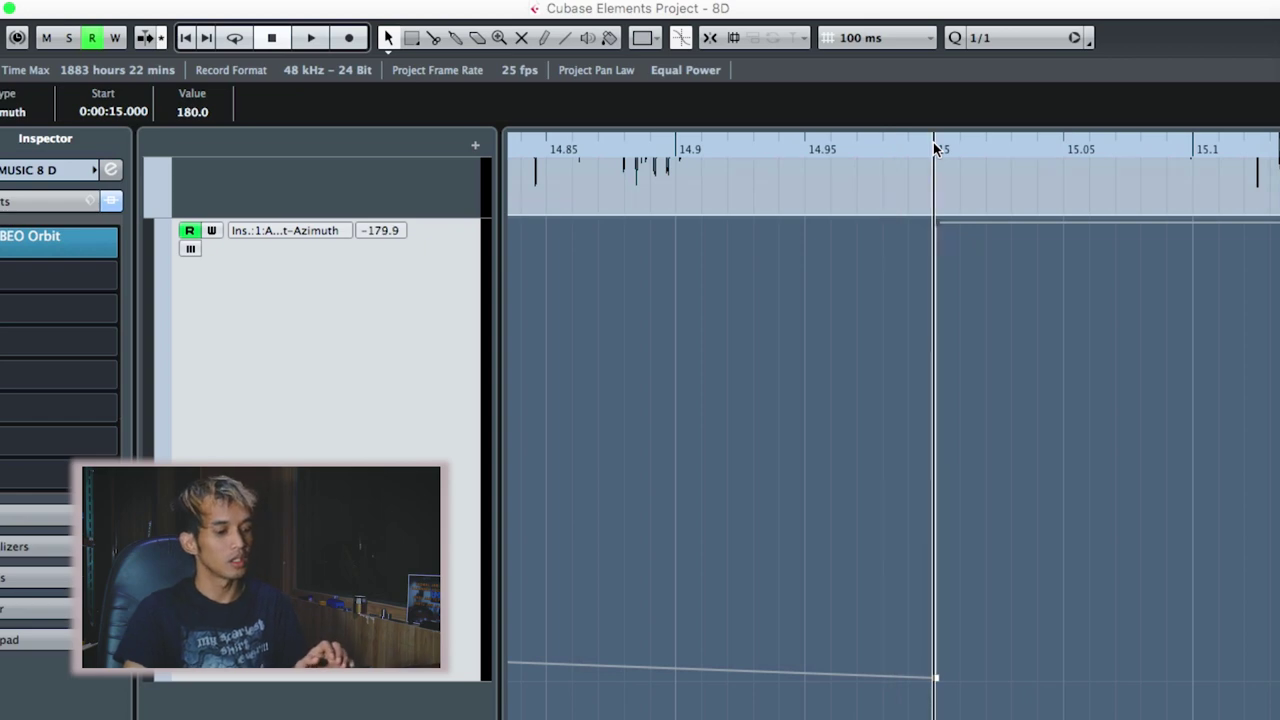
{"action": "left_click", "coordinate": [936, 148]}
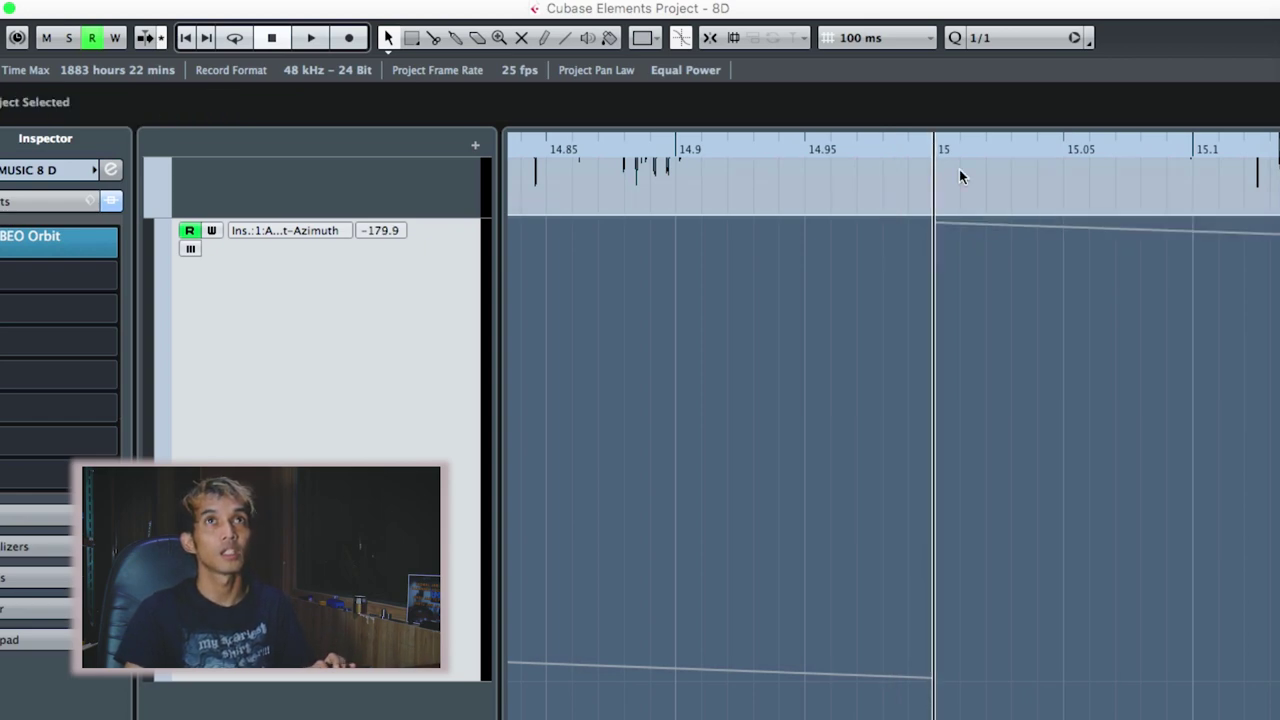
{"action": "scroll", "coordinate": [894, 426], "scroll_direction": "right", "scroll_amount": 5}
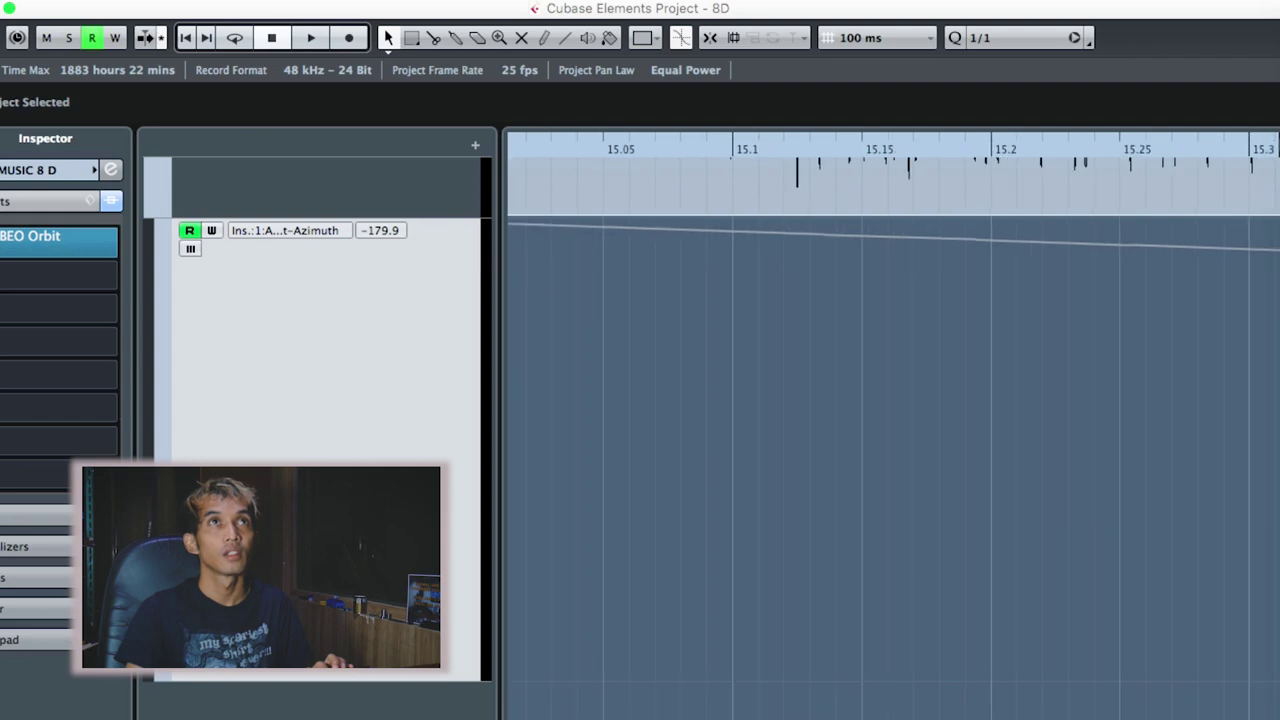
{"action": "scroll", "coordinate": [894, 426], "scroll_direction": "right", "scroll_amount": 5}
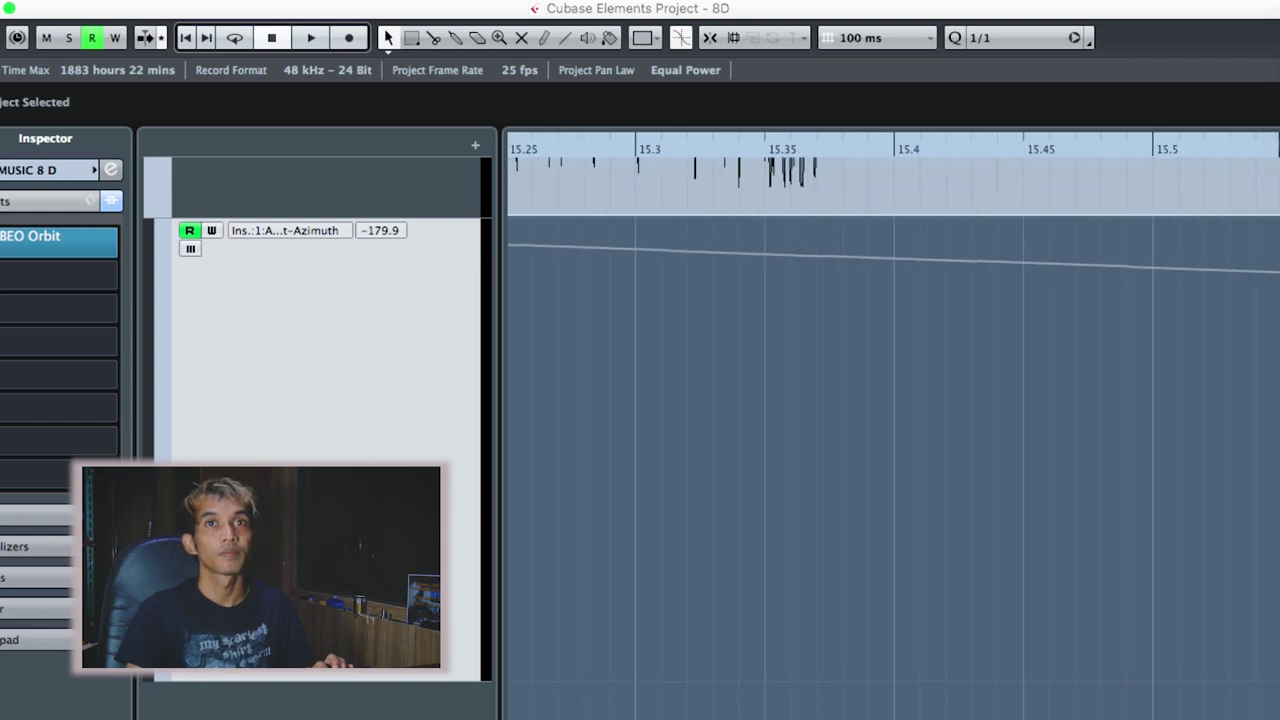
{"action": "key", "text": "g"}
{"action": "key", "text": "g"}
{"action": "key", "text": "g"}
{"action": "key", "text": "g"}
{"action": "key", "text": "g"}
{"action": "key", "text": "g"}
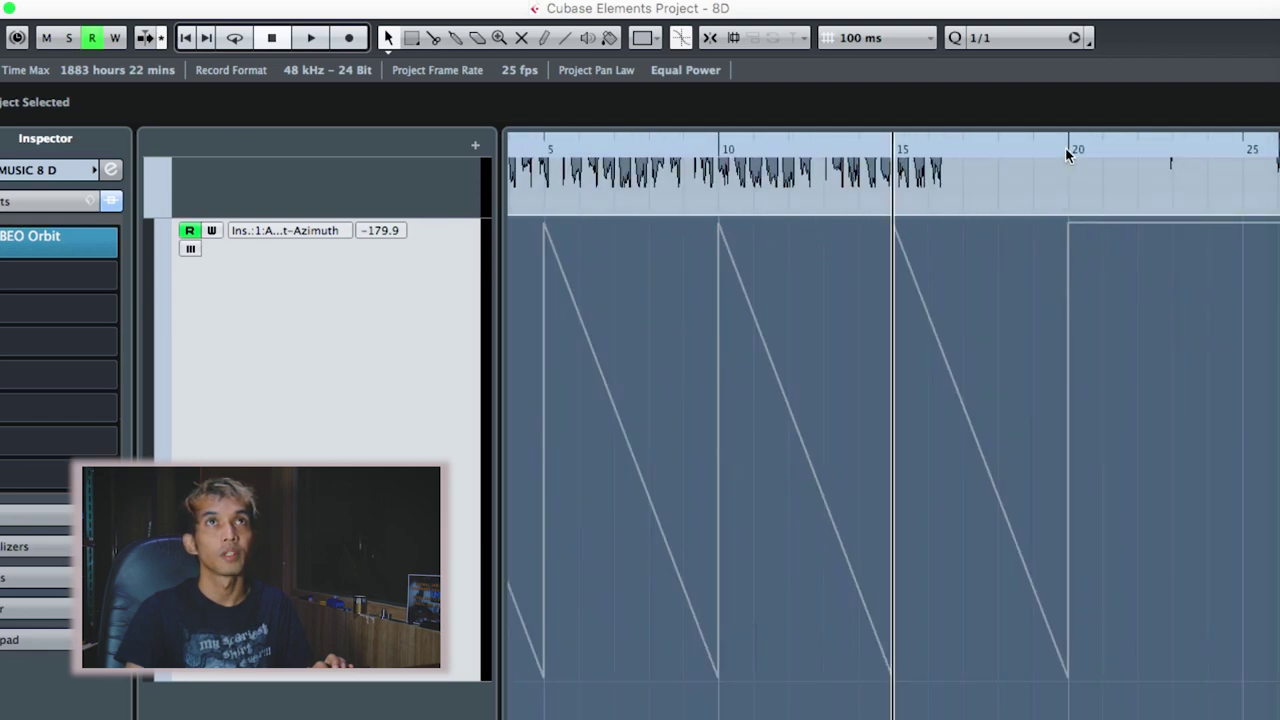
Align the azimuth points at the 20-second boundary to 0:00:20.000, with values of 180 and -178.4
{"action": "left_click", "coordinate": [1072, 145]}
{"action": "key", "text": "h"}
{"action": "key", "text": "h"}
{"action": "key", "text": "h"}
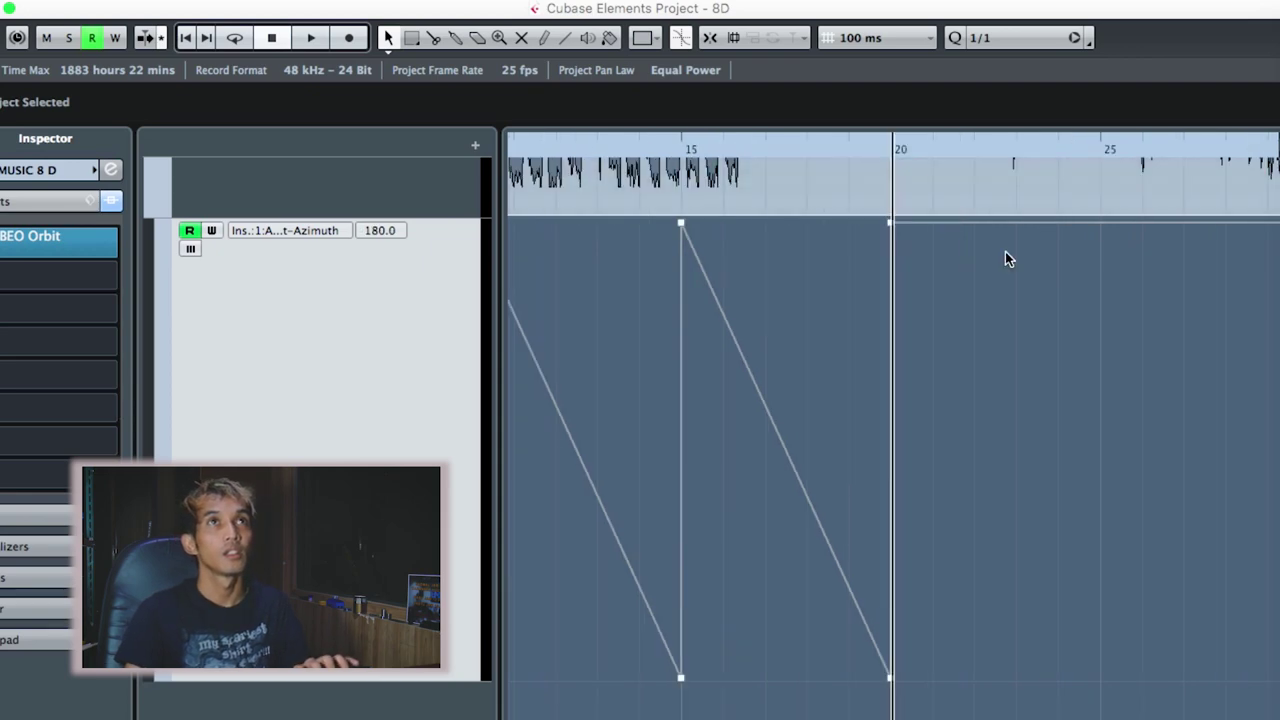
{"action": "key", "text": "h"}
{"action": "key", "text": "h"}
{"action": "key", "text": "h"}
{"action": "key", "text": "h"}
{"action": "key", "text": "h"}
{"action": "key", "text": "h"}
{"action": "key", "text": "h"}
{"action": "key", "text": "h"}
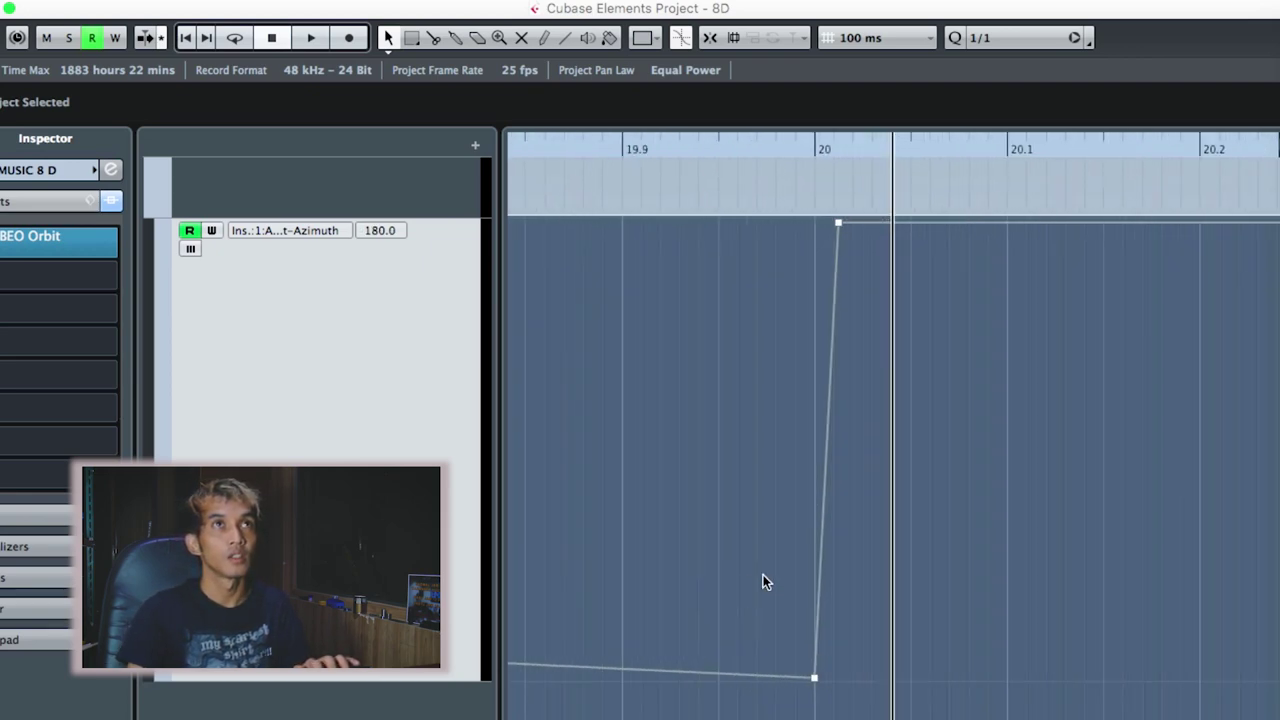
{"action": "key", "text": "h"}
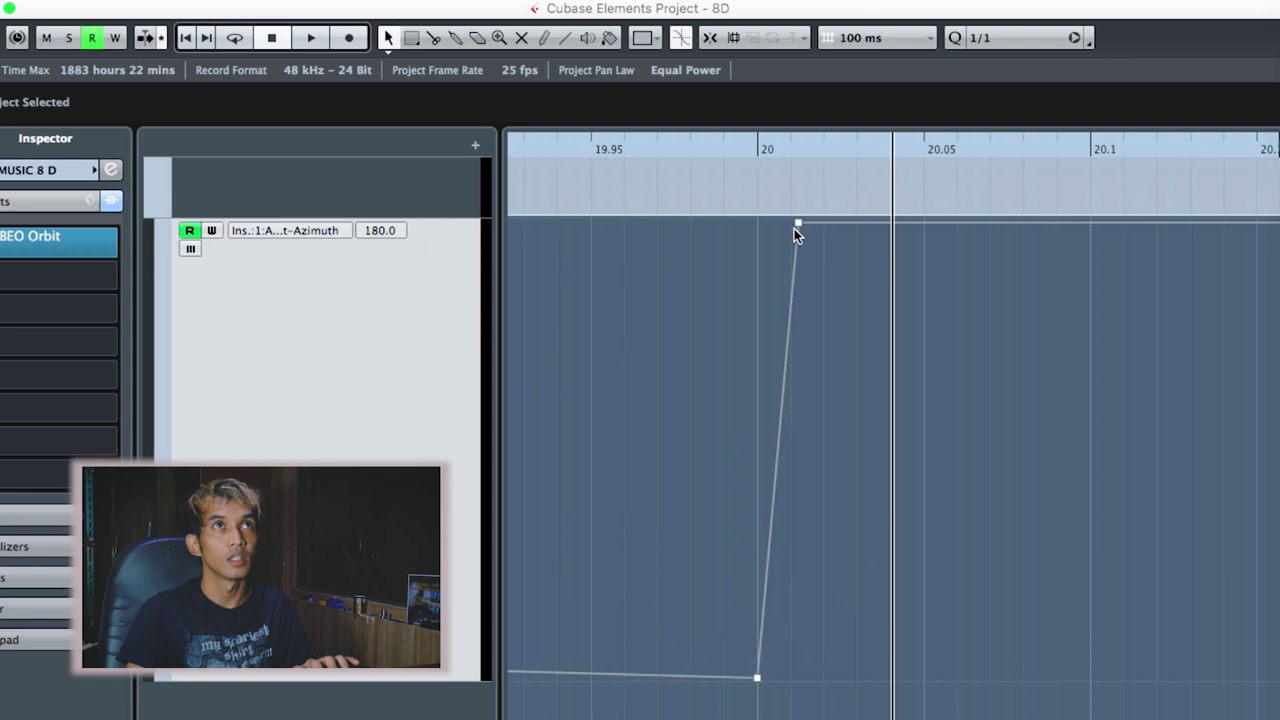
{"action": "left_click_drag", "start_coordinate": [794, 228], "coordinate": [755, 225]}
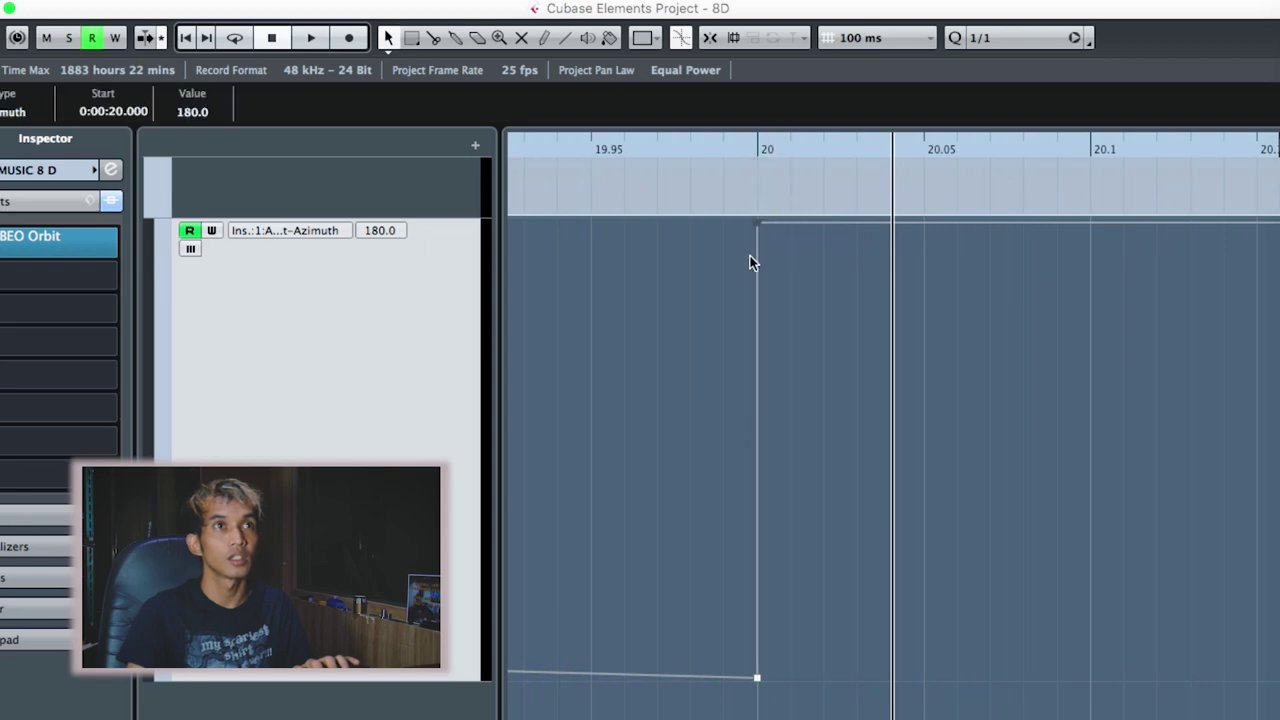
{"action": "left_click", "coordinate": [757, 680]}
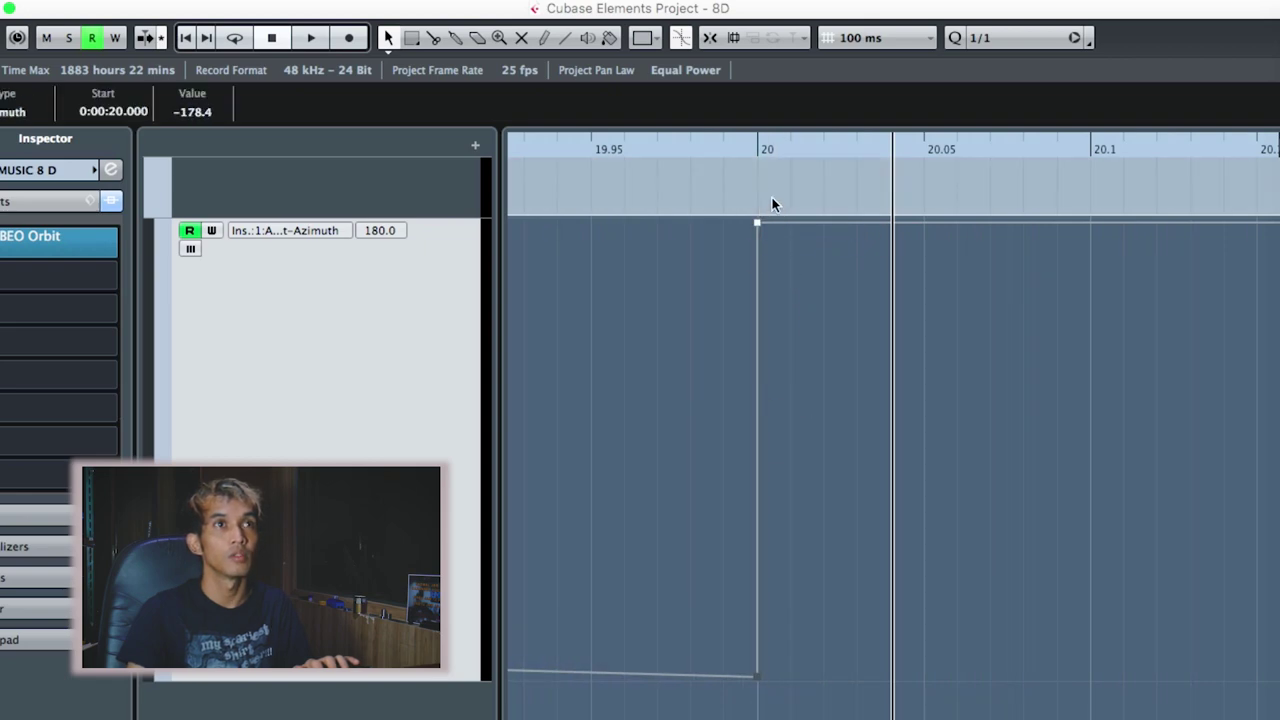
Paste the five-second azimuth rotation at the 20-second mark
{"action": "left_click", "coordinate": [759, 141]}
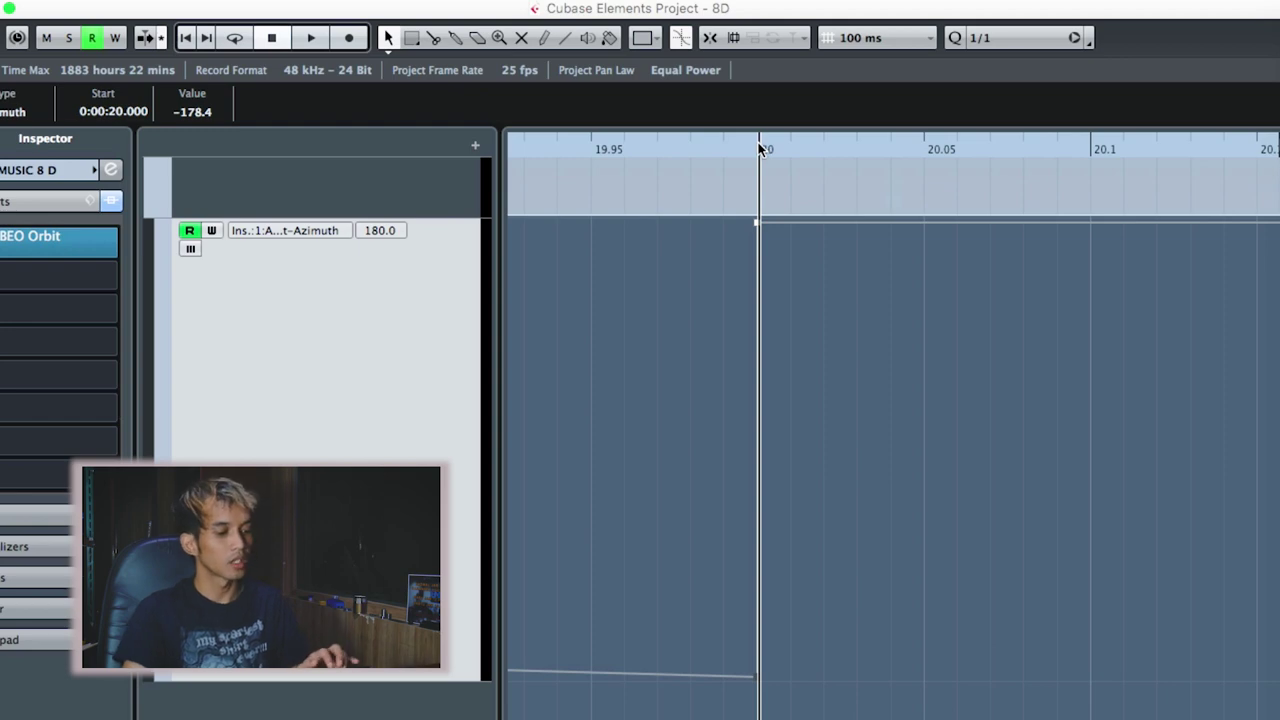
{"action": "left_click", "coordinate": [898, 263]}
{"action": "key", "text": "g"}
{"action": "key", "text": "g"}
{"action": "key", "text": "g"}
{"action": "key", "text": "g"}
{"action": "key", "text": "g"}
{"action": "key", "text": "g"}
{"action": "key", "text": "g"}
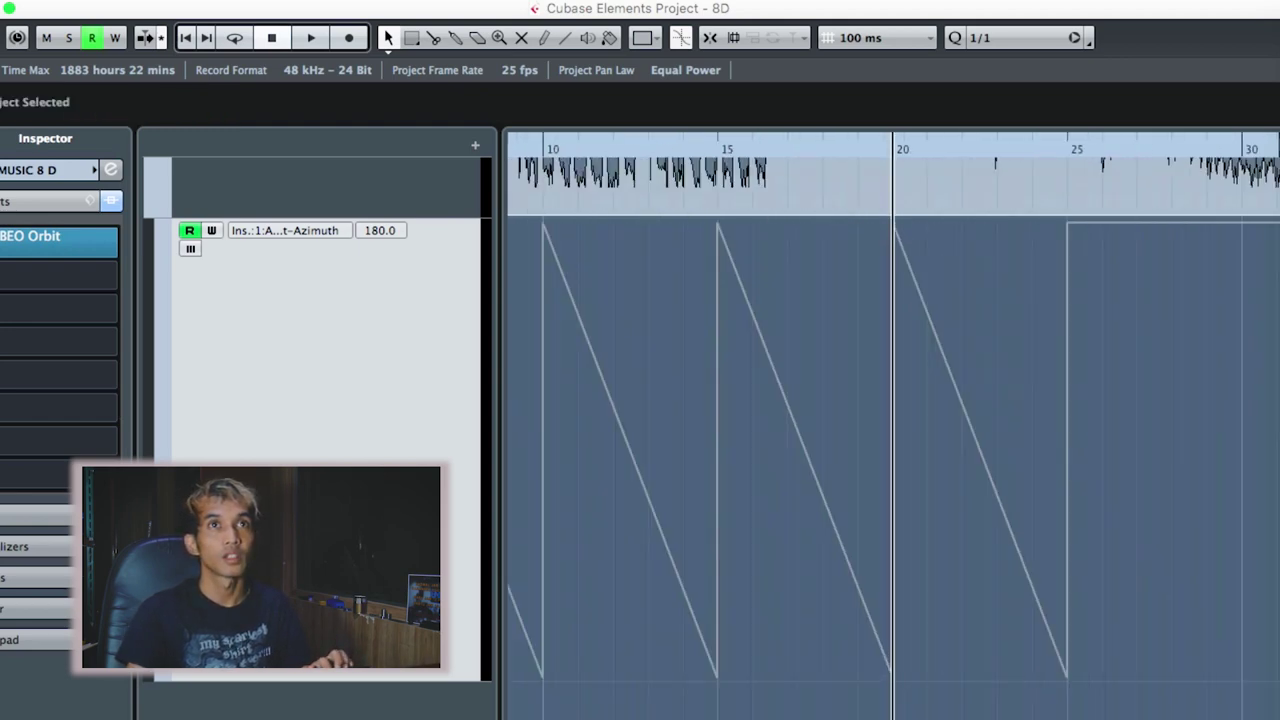
Align the azimuth points at the 25-second boundary to 0:00:25.000, with the high point at 180
{"action": "left_click", "coordinate": [1068, 141]}
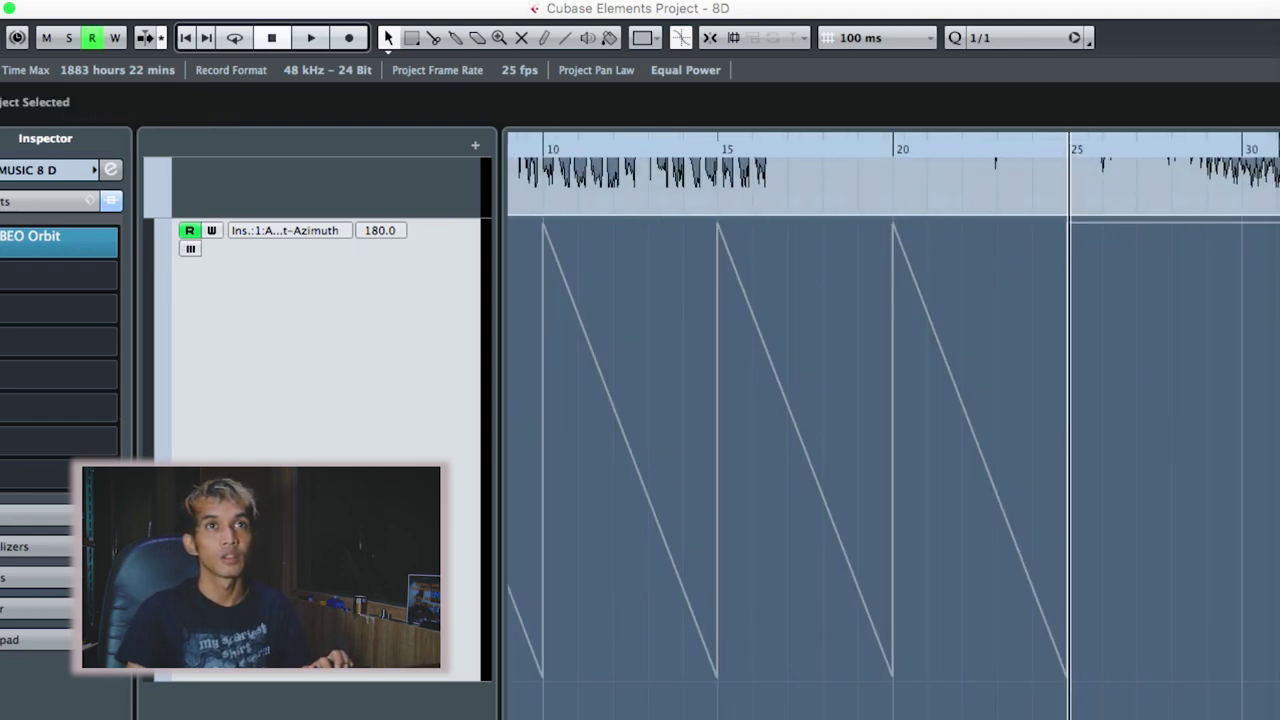
{"action": "key", "text": "h"}
{"action": "key", "text": "h"}
{"action": "key", "text": "h"}
{"action": "key", "text": "h"}
{"action": "key", "text": "h"}
{"action": "key", "text": "h"}
{"action": "key", "text": "h"}
{"action": "key", "text": "h"}
{"action": "key", "text": "h"}
{"action": "key", "text": "h"}
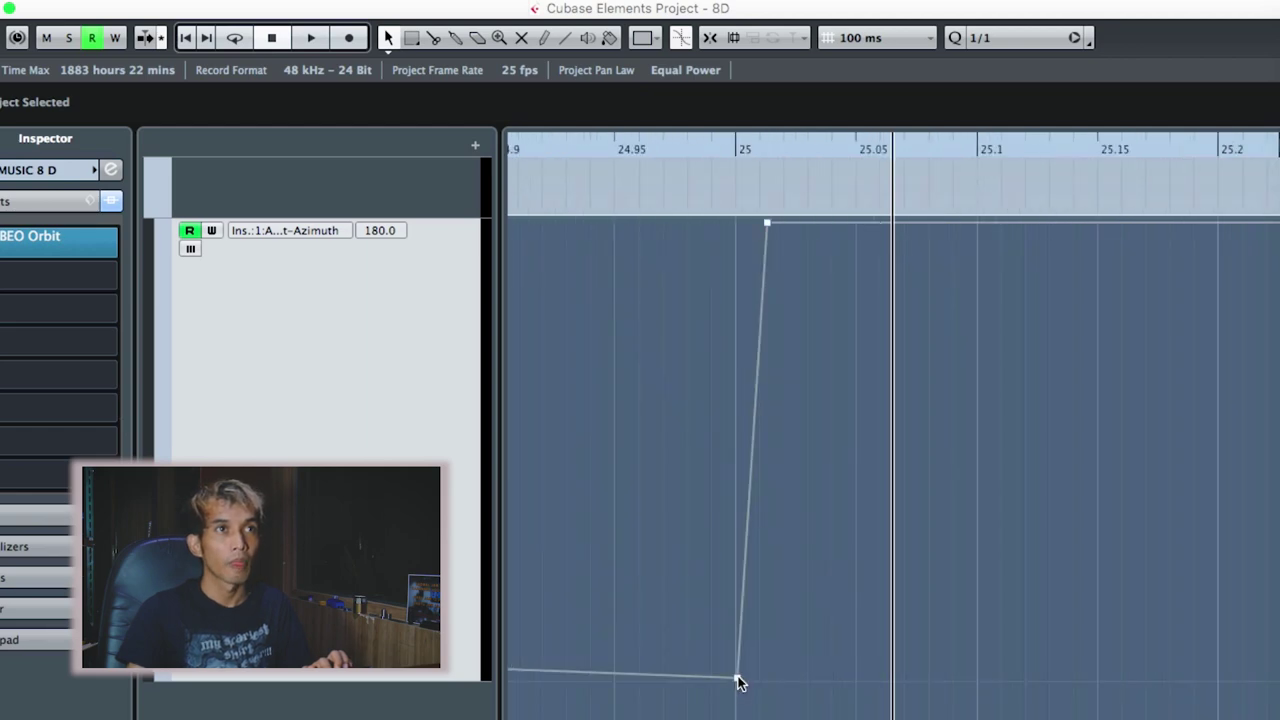
{"action": "left_click", "coordinate": [739, 680]}
{"action": "left_click_drag", "start_coordinate": [765, 222], "coordinate": [727, 209]}
Paste the five-second azimuth rotation at the 25-second mark
{"action": "left_click", "coordinate": [736, 147]}
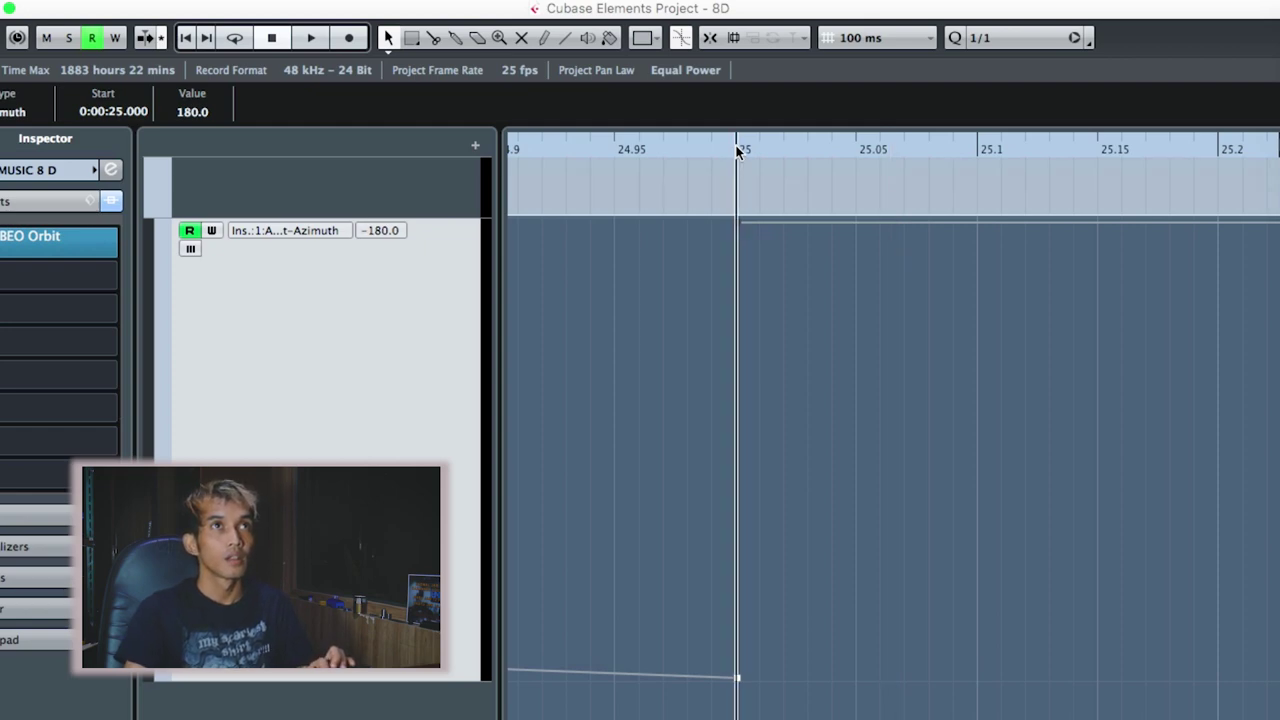
{"action": "key", "text": "Delete"}
{"action": "scroll", "coordinate": [893, 426], "scroll_direction": "right", "scroll_amount": 5}
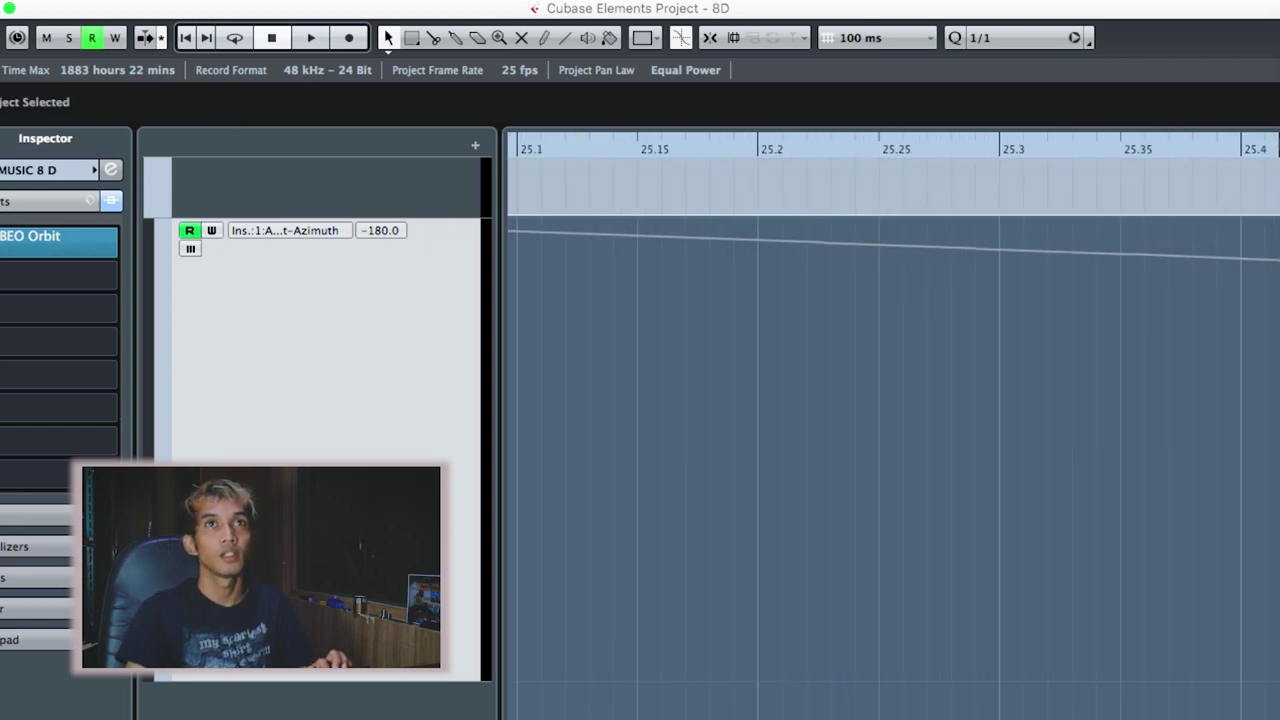
{"action": "scroll", "coordinate": [893, 468], "scroll_direction": "right", "scroll_amount": 5}
{"action": "key", "text": "g"}
{"action": "key", "text": "g"}
{"action": "key", "text": "g"}
{"action": "key", "text": "g"}
{"action": "key", "text": "g"}
{"action": "key", "text": "g"}
{"action": "key", "text": "g"}
{"action": "key", "text": "g"}
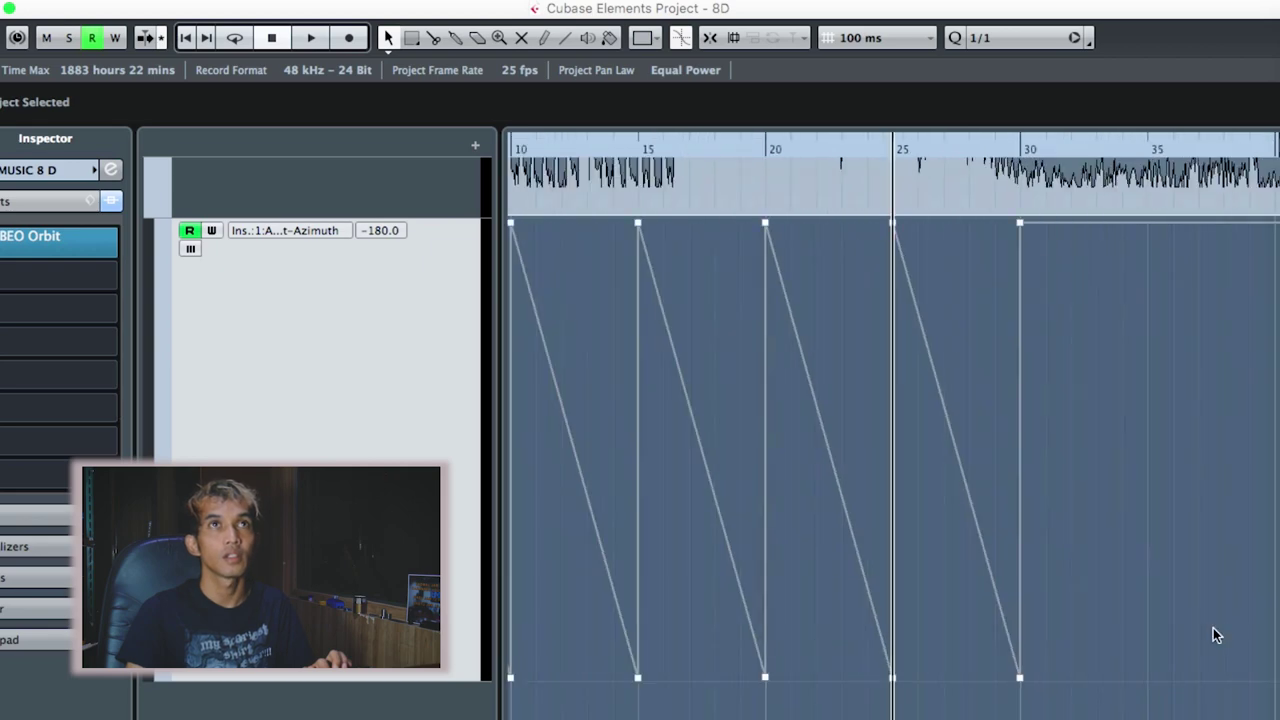
Align the azimuth points at the 30-second boundary to 0:00:30.000, with values of 180 and -180
{"action": "left_click", "coordinate": [1022, 155]}
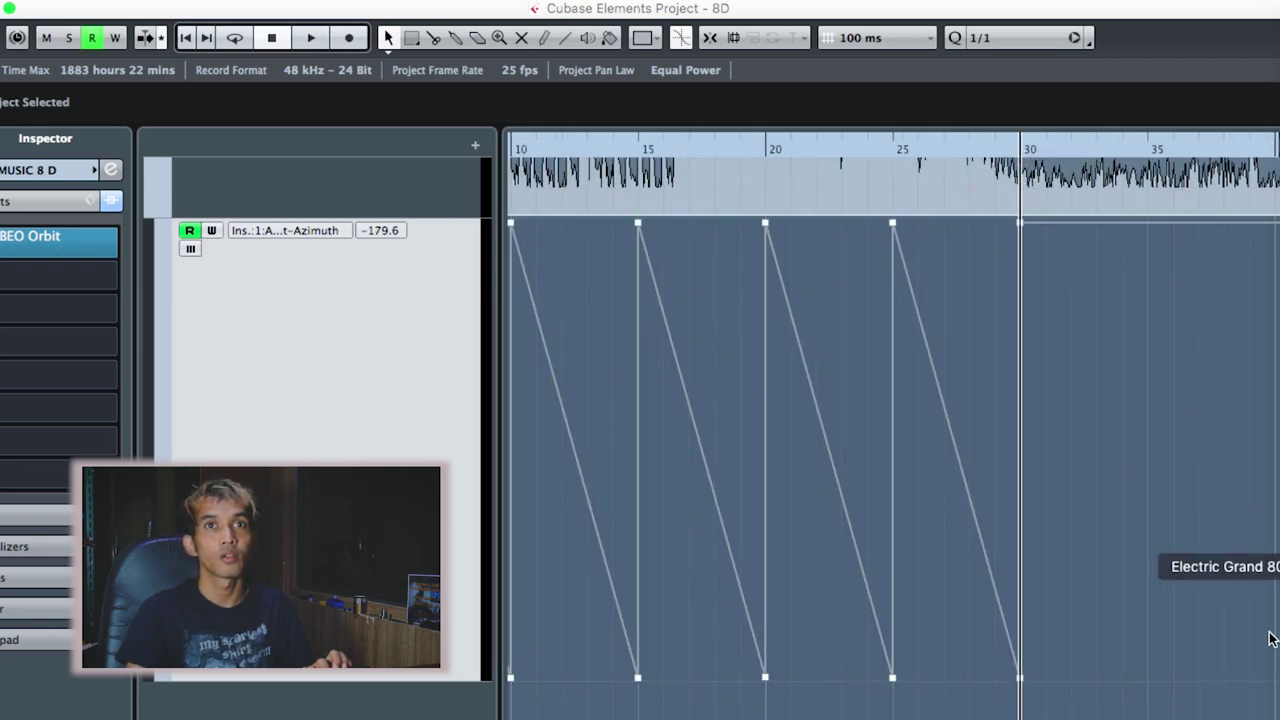
{"action": "key", "text": "h"}
{"action": "key", "text": "h"}
{"action": "key", "text": "h"}
{"action": "key", "text": "h"}
{"action": "key", "text": "h"}
{"action": "key", "text": "h"}
{"action": "key", "text": "h"}
{"action": "key", "text": "h"}
{"action": "key", "text": "h"}
{"action": "key", "text": "h"}
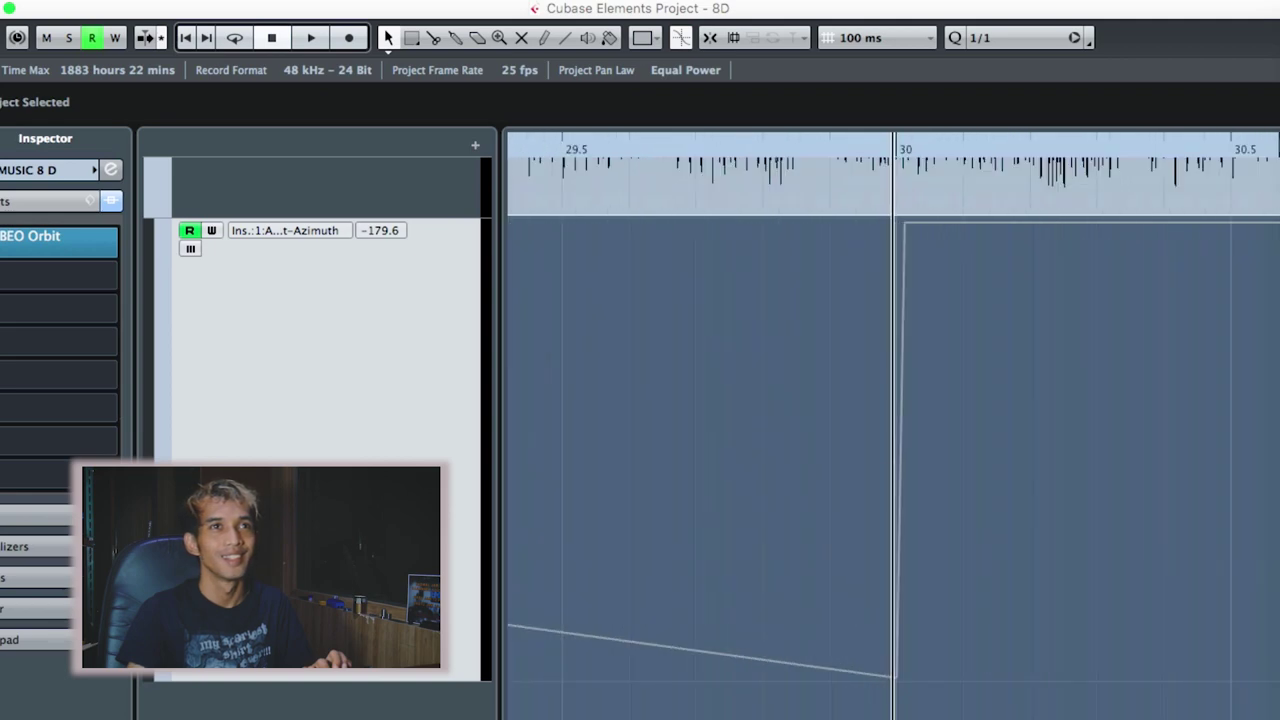
{"action": "key", "text": "h"}
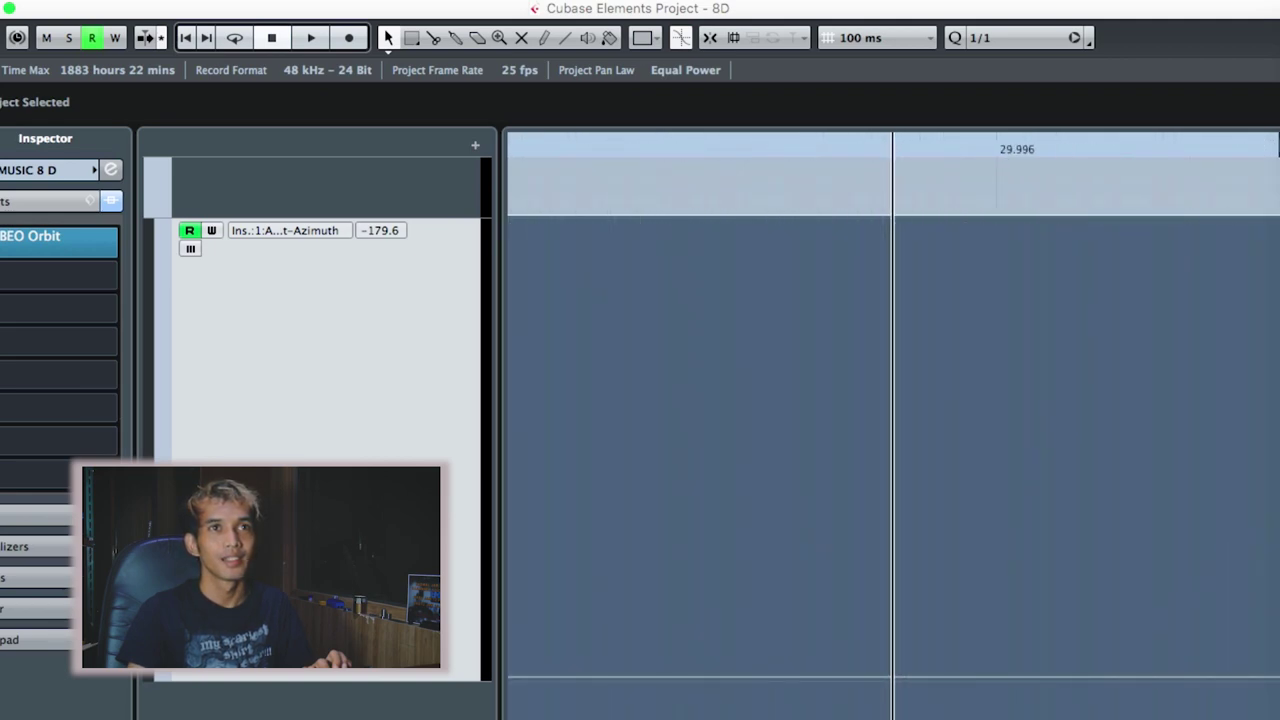
{"action": "key", "text": "g"}
{"action": "left_click_drag", "start_coordinate": [960, 680], "coordinate": [951, 679]}
{"action": "left_click", "coordinate": [1110, 228]}
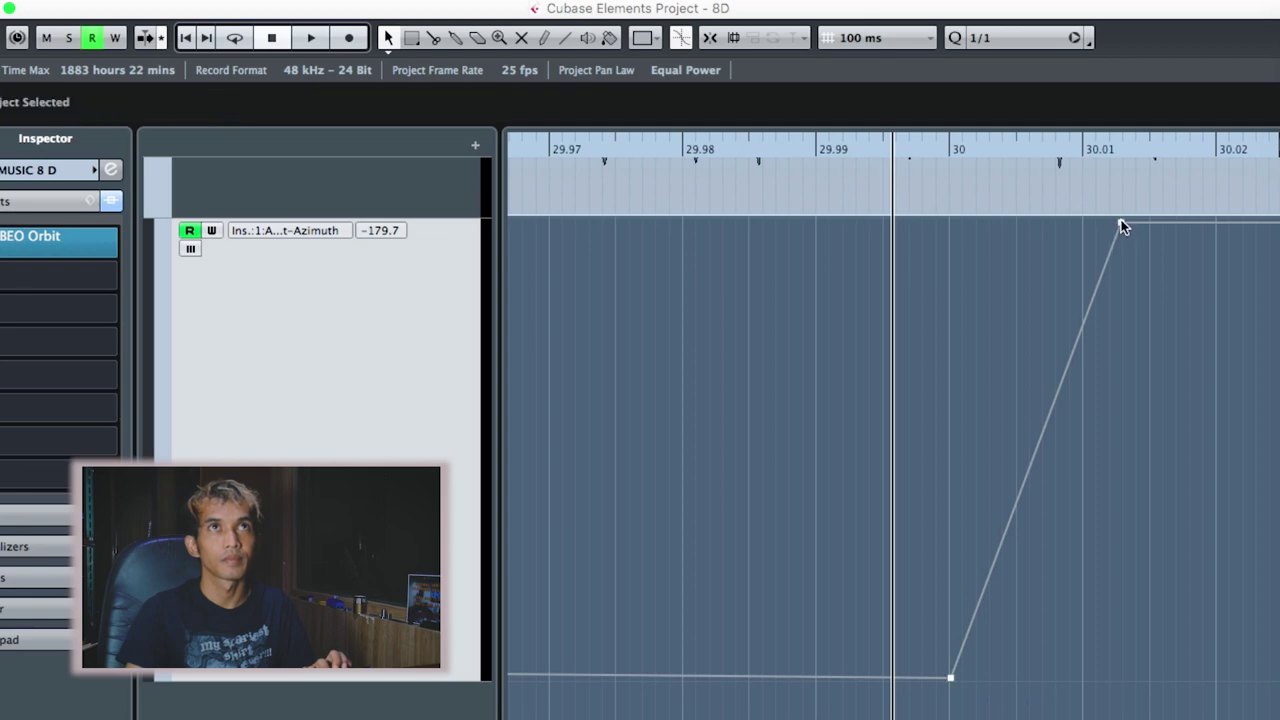
{"action": "left_click_drag", "start_coordinate": [1121, 222], "coordinate": [951, 222]}
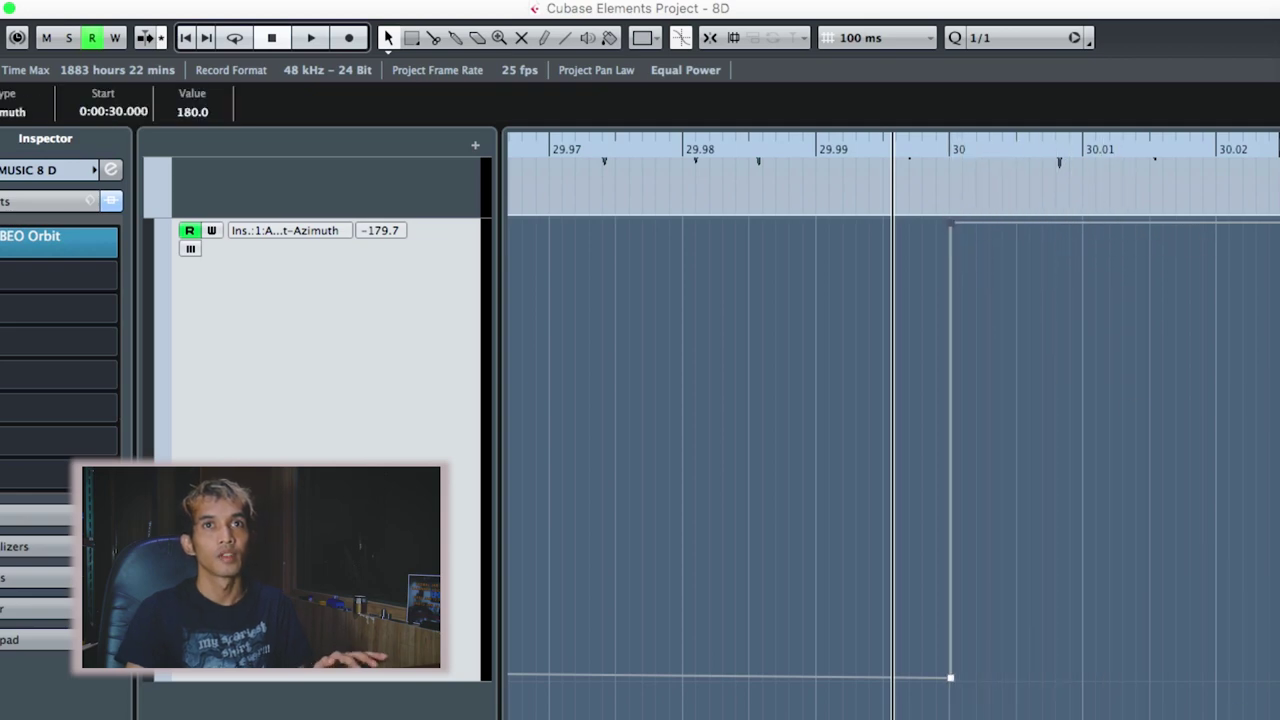
Play the track from the beginning to about the 30-second mark to check the repeated azimuth rotations
{"action": "key", "text": "g"}
{"action": "key", "text": "g"}
{"action": "key", "text": "g"}
{"action": "key", "text": "g"}
{"action": "key", "text": "g"}
{"action": "key", "text": "g"}
{"action": "key", "text": "g"}
{"action": "key", "text": "g"}
{"action": "key", "text": "g"}
{"action": "key", "text": "g"}
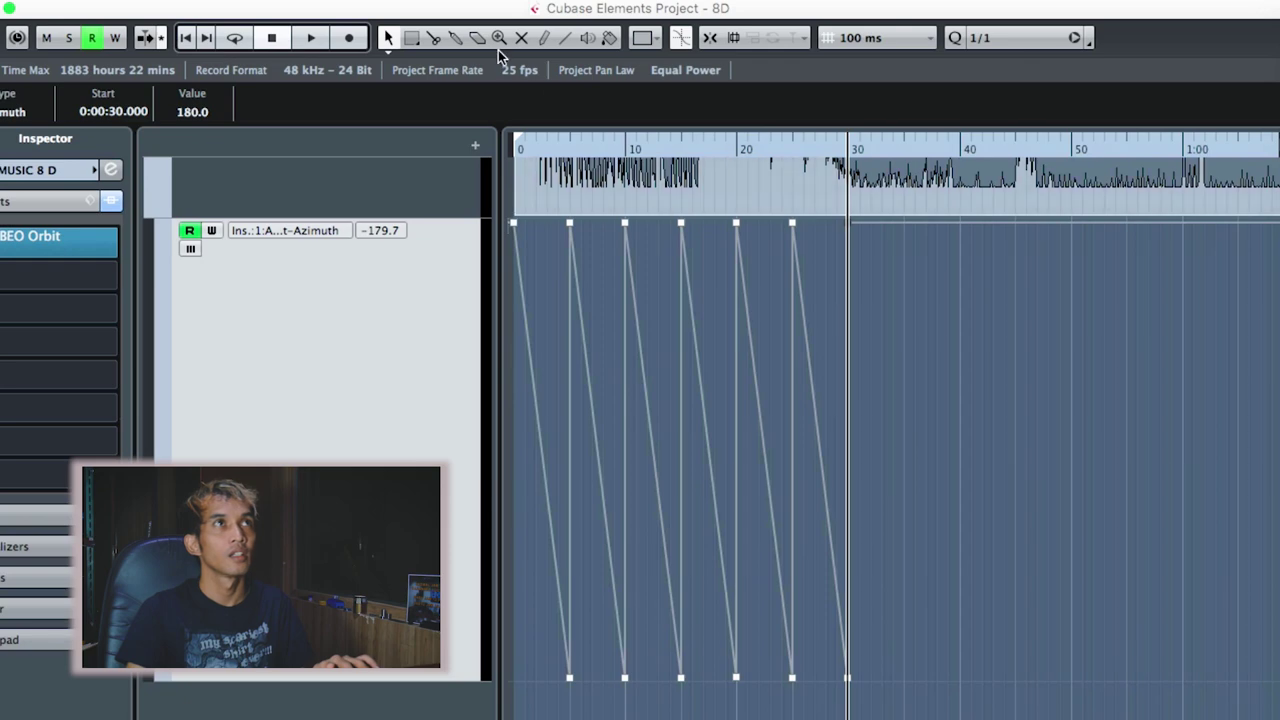
{"action": "left_click", "coordinate": [183, 38]}
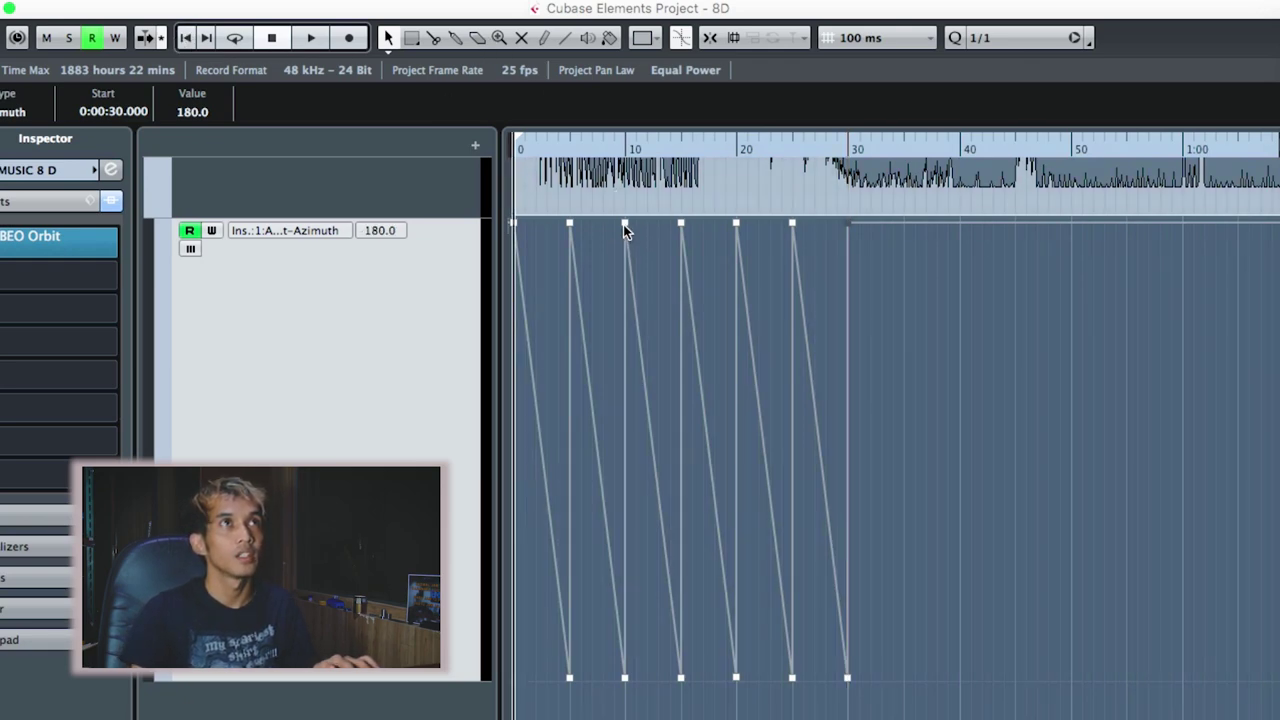
{"action": "key", "text": "space"}
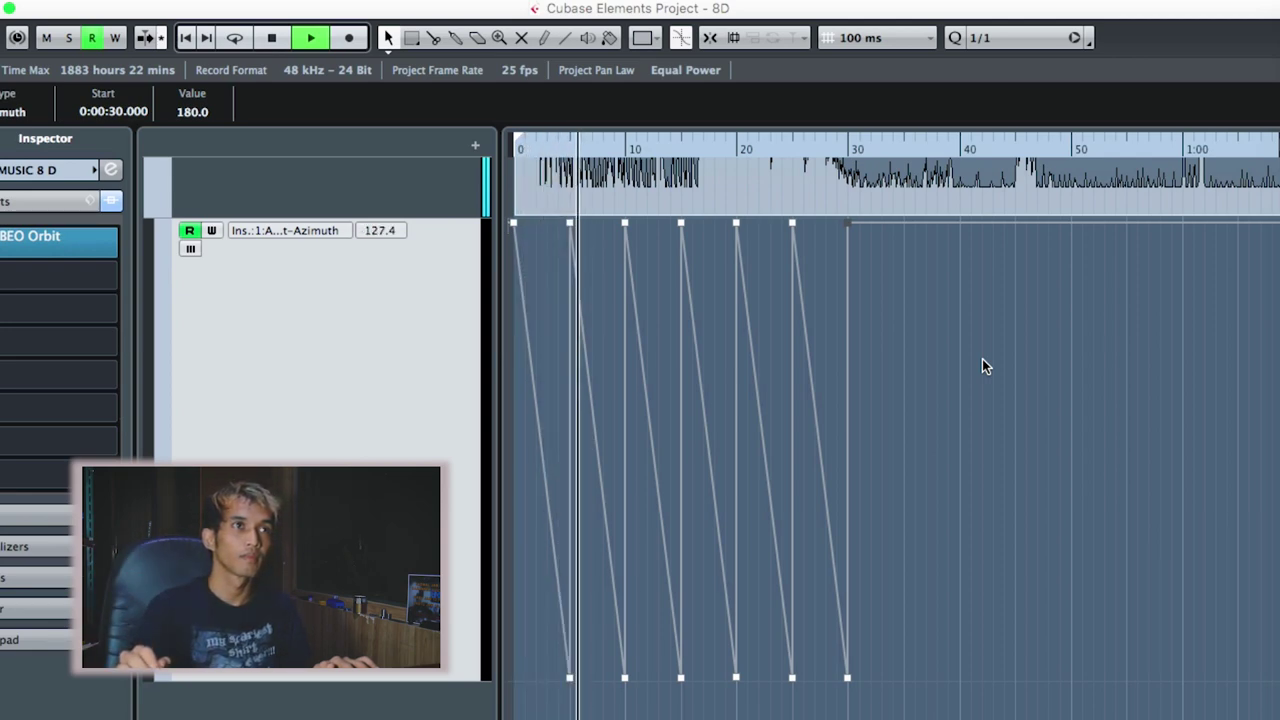
{"action": "key", "text": "h"}
{"action": "key", "text": "h"}
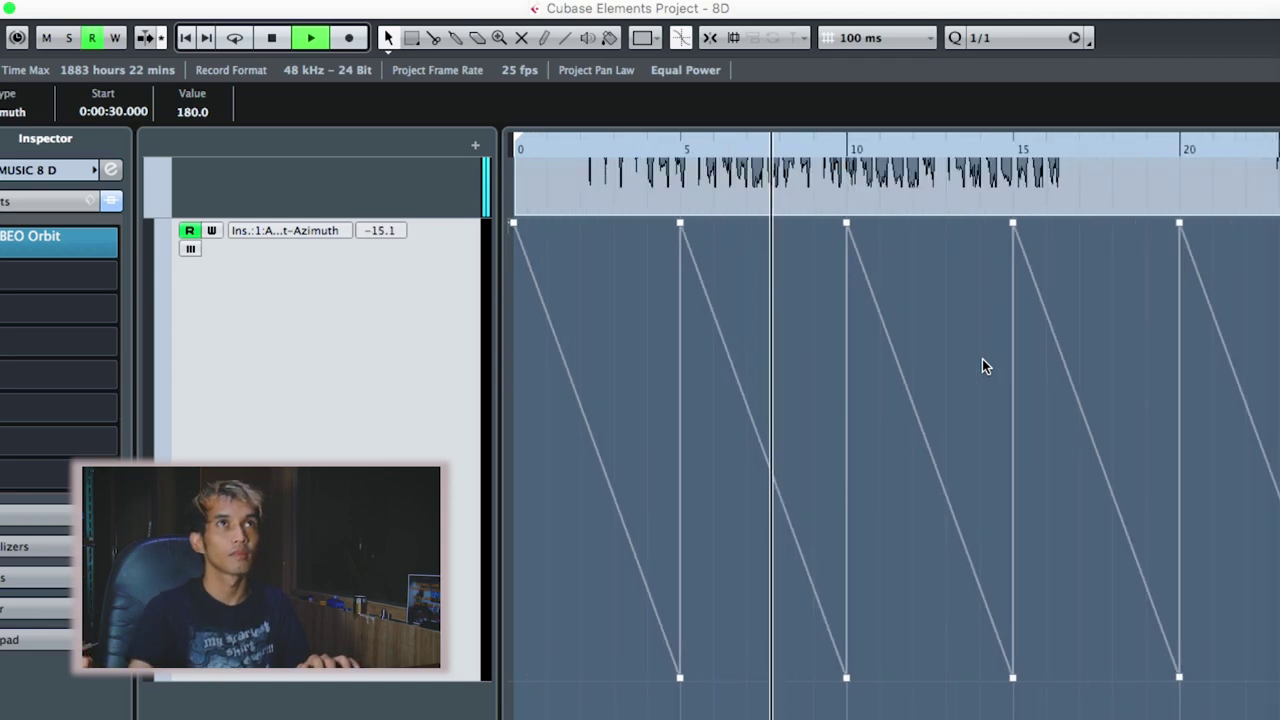
{"action": "key", "text": "h"}
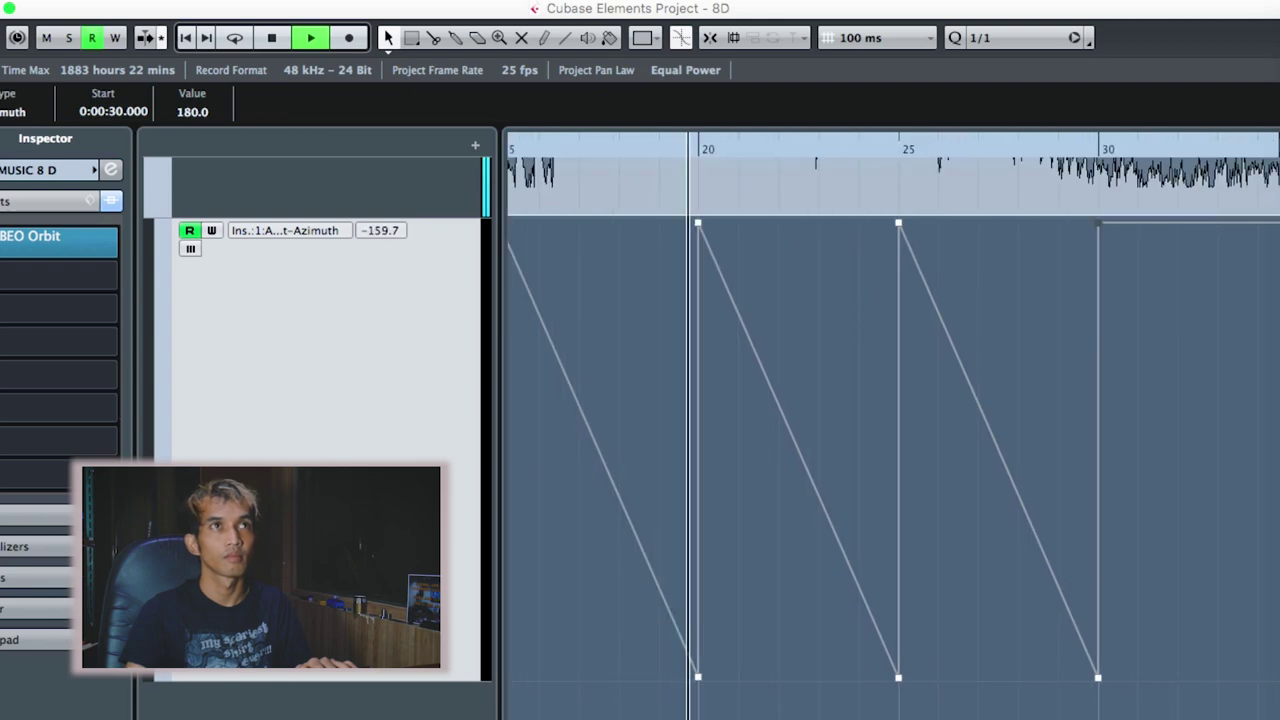
{"action": "scroll", "coordinate": [893, 420], "scroll_direction": "right", "scroll_amount": 3}
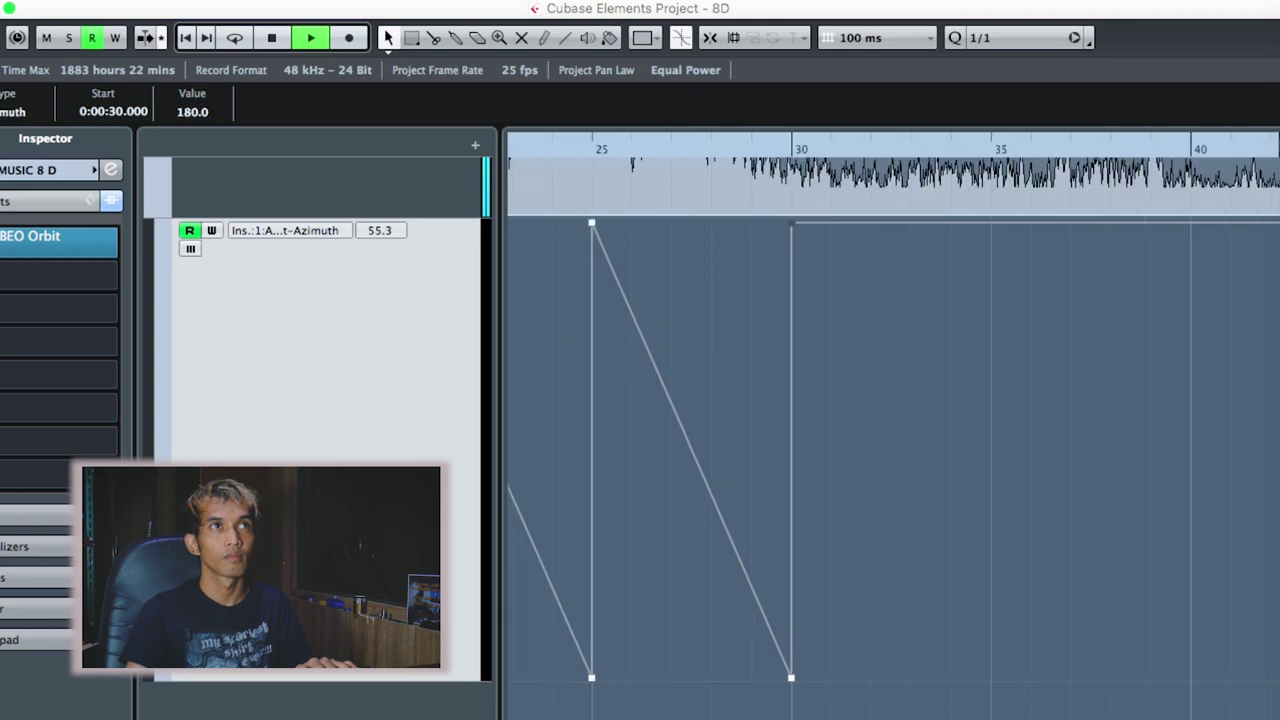
{"action": "scroll", "coordinate": [893, 420], "scroll_direction": "left", "scroll_amount": 3}
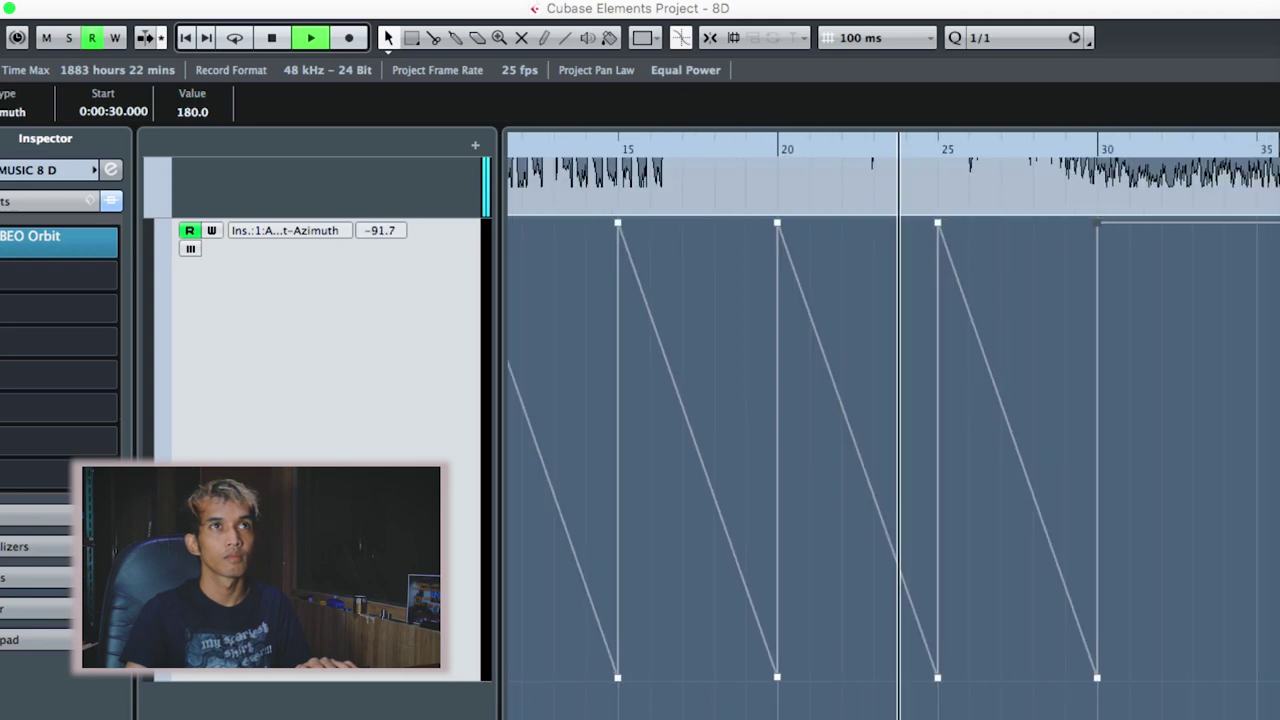
{"action": "key", "text": "g"}
{"action": "key", "text": "g"}
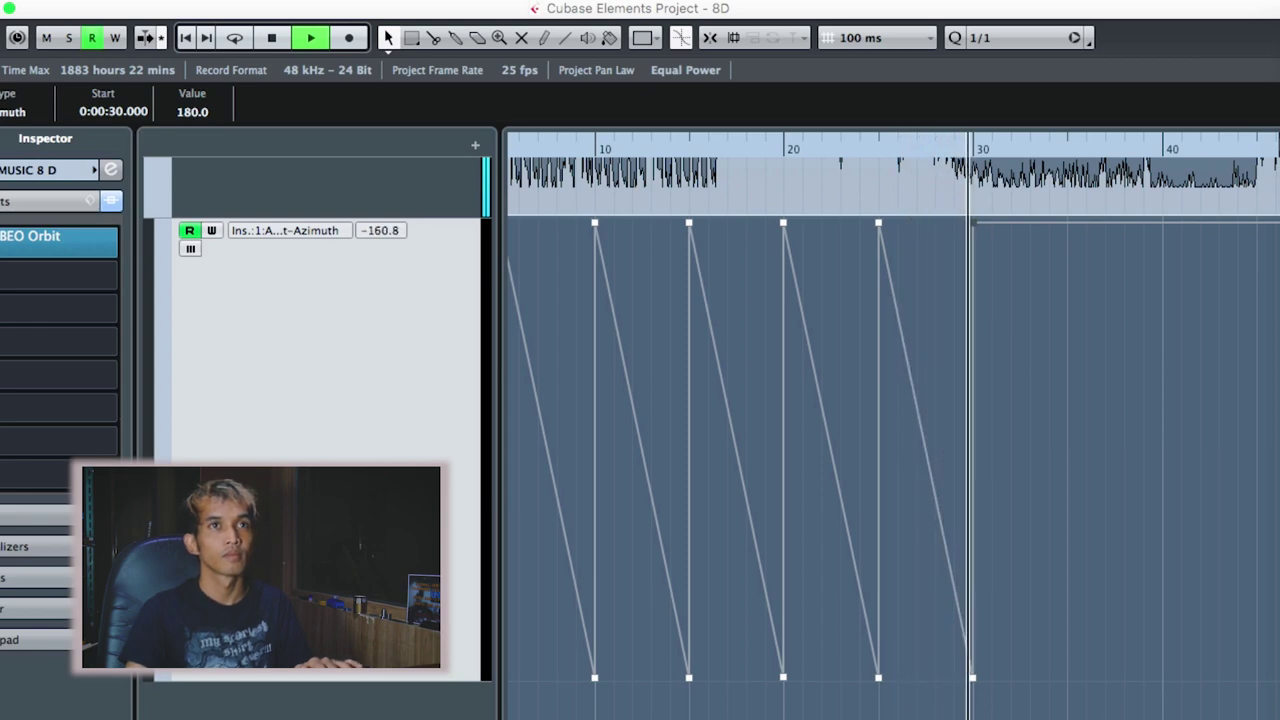
{"action": "key", "text": "space"}
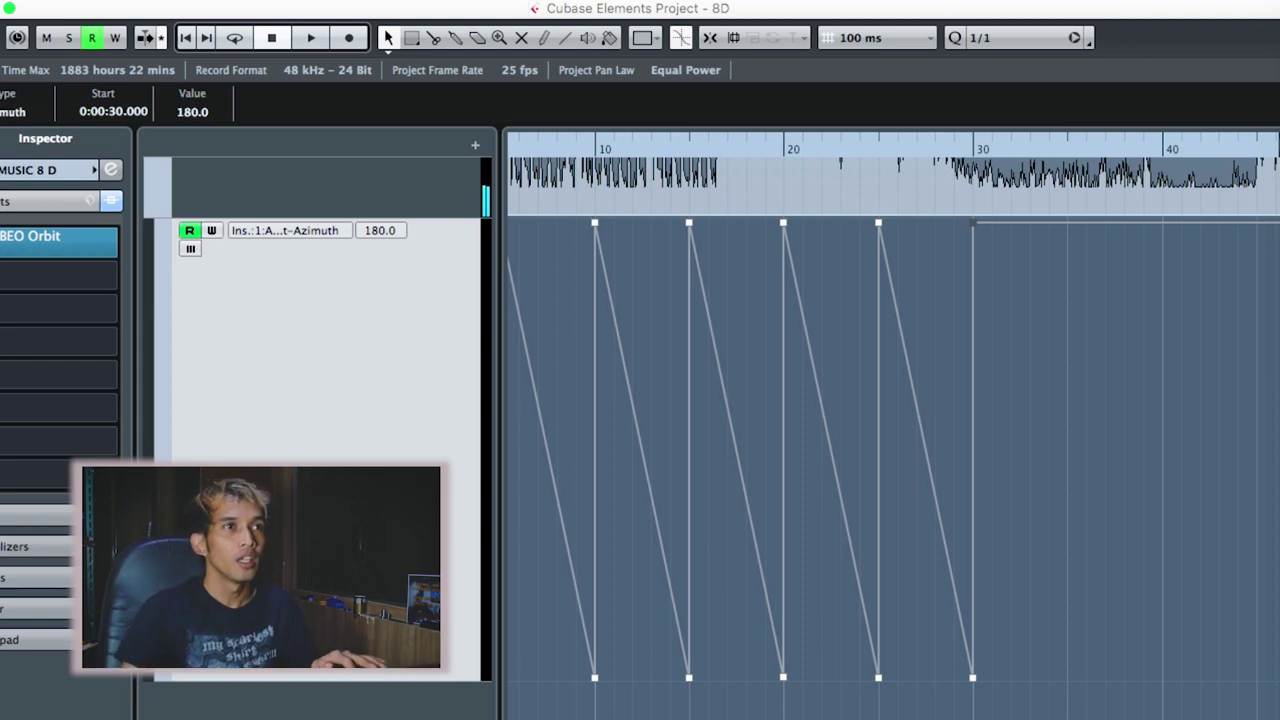
Delete both azimuth points at the 5-second boundary so one rotation spans 0 to 10 seconds
{"action": "scroll", "coordinate": [893, 426], "scroll_direction": "left", "scroll_amount": 3}
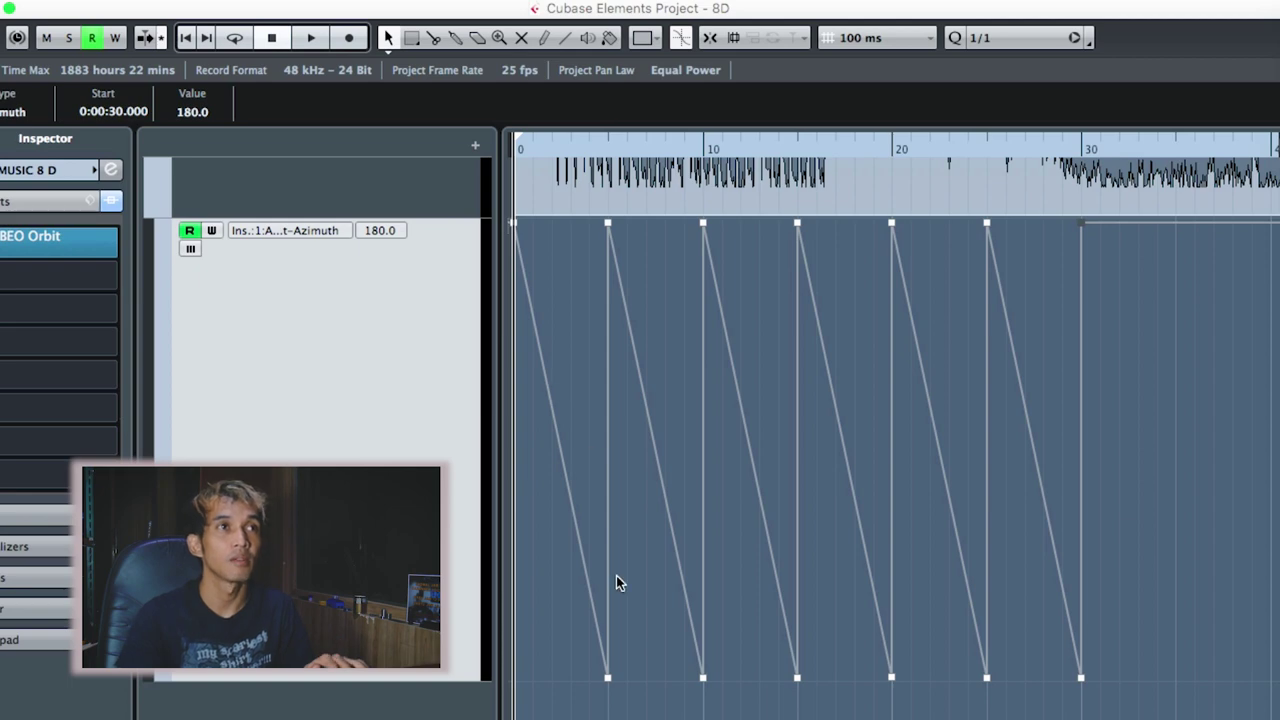
{"action": "left_click", "coordinate": [611, 688]}
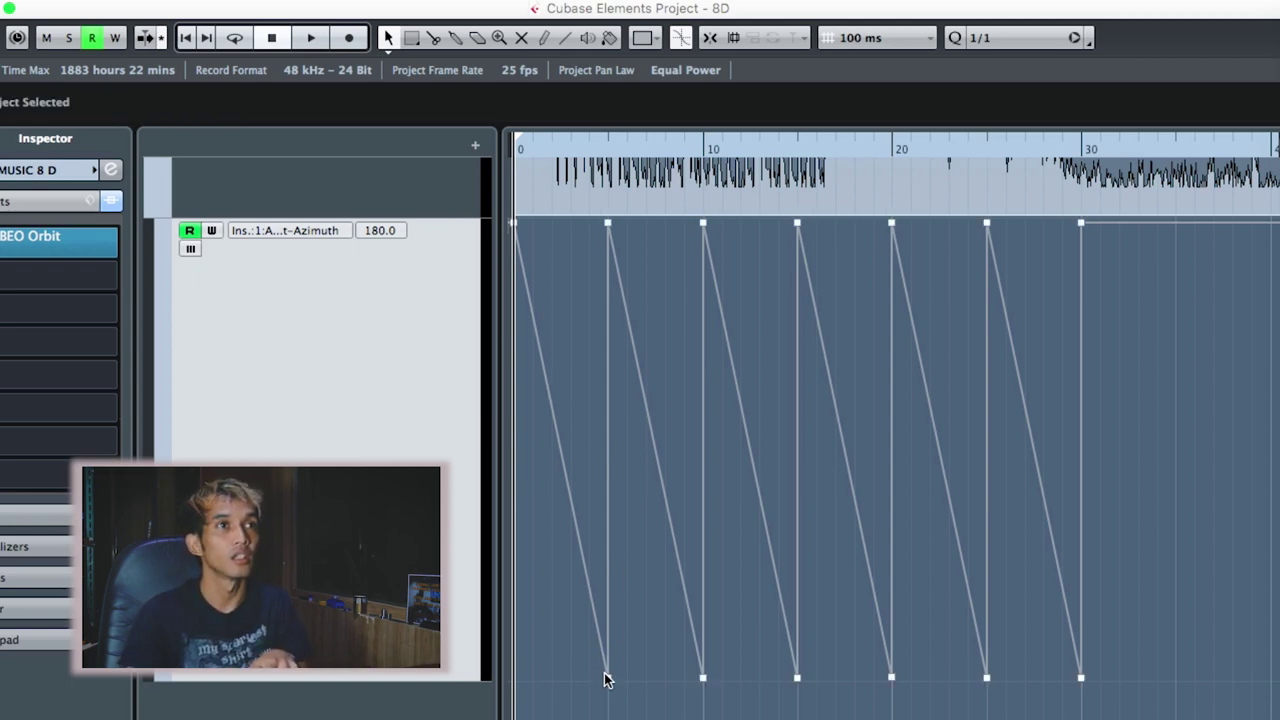
{"action": "left_click", "coordinate": [606, 678]}
{"action": "key", "text": "Delete"}
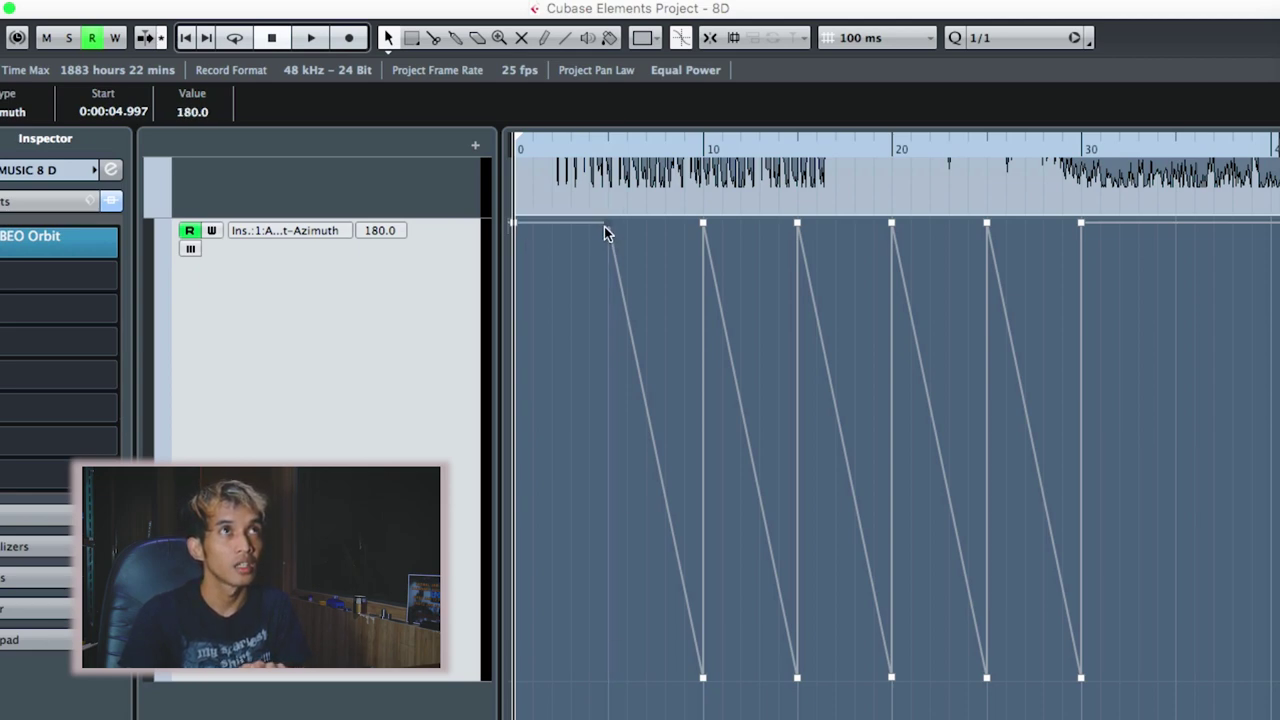
{"action": "key", "text": "Delete"}
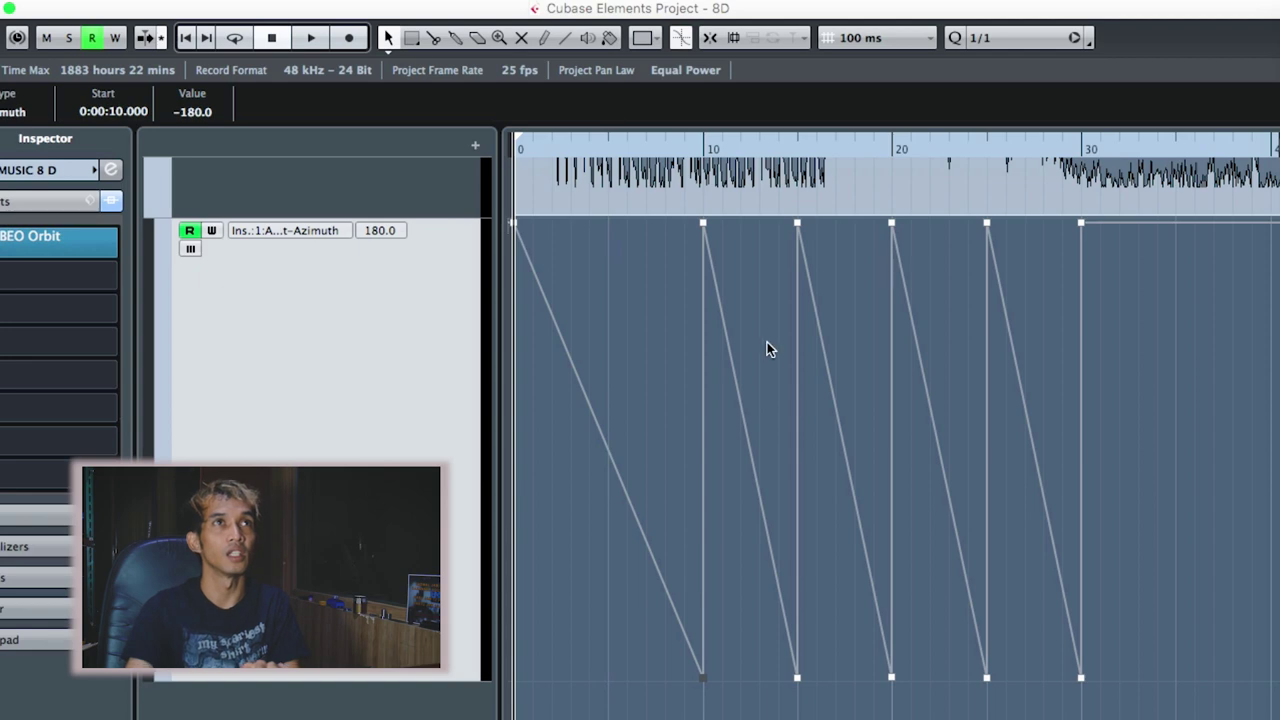
Delete both azimuth points at the 15-second boundary so one rotation spans 10 to 20 seconds
{"action": "key", "text": "Delete"}
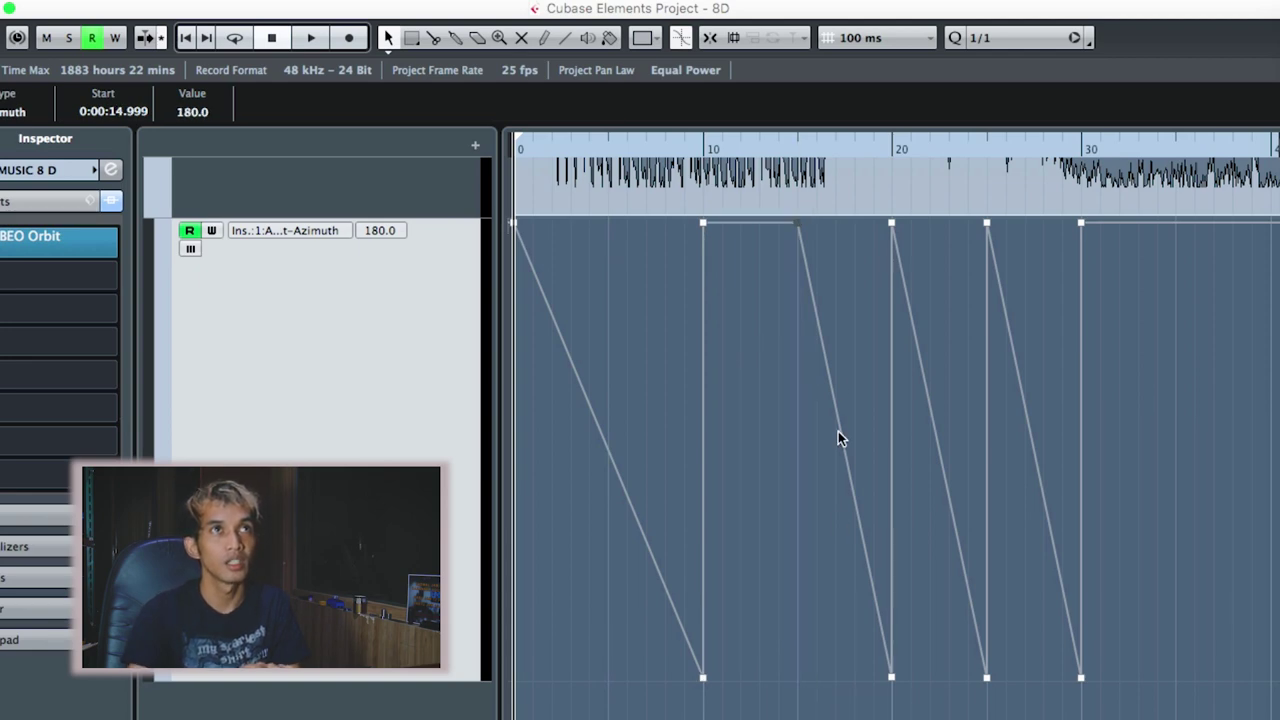
{"action": "left_click", "coordinate": [798, 224]}
{"action": "key", "text": "Delete"}
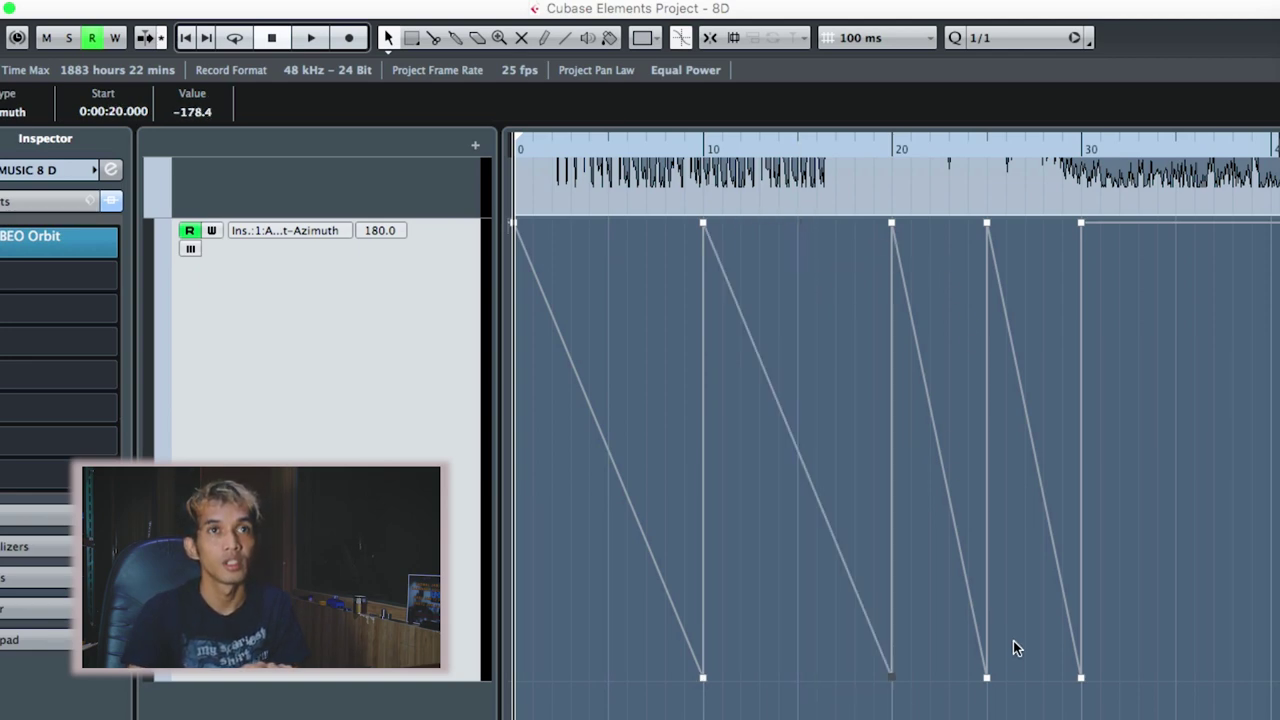
Delete both azimuth points at the 25-second boundary so one rotation spans 20 to 30 seconds
{"action": "left_click", "coordinate": [986, 688]}
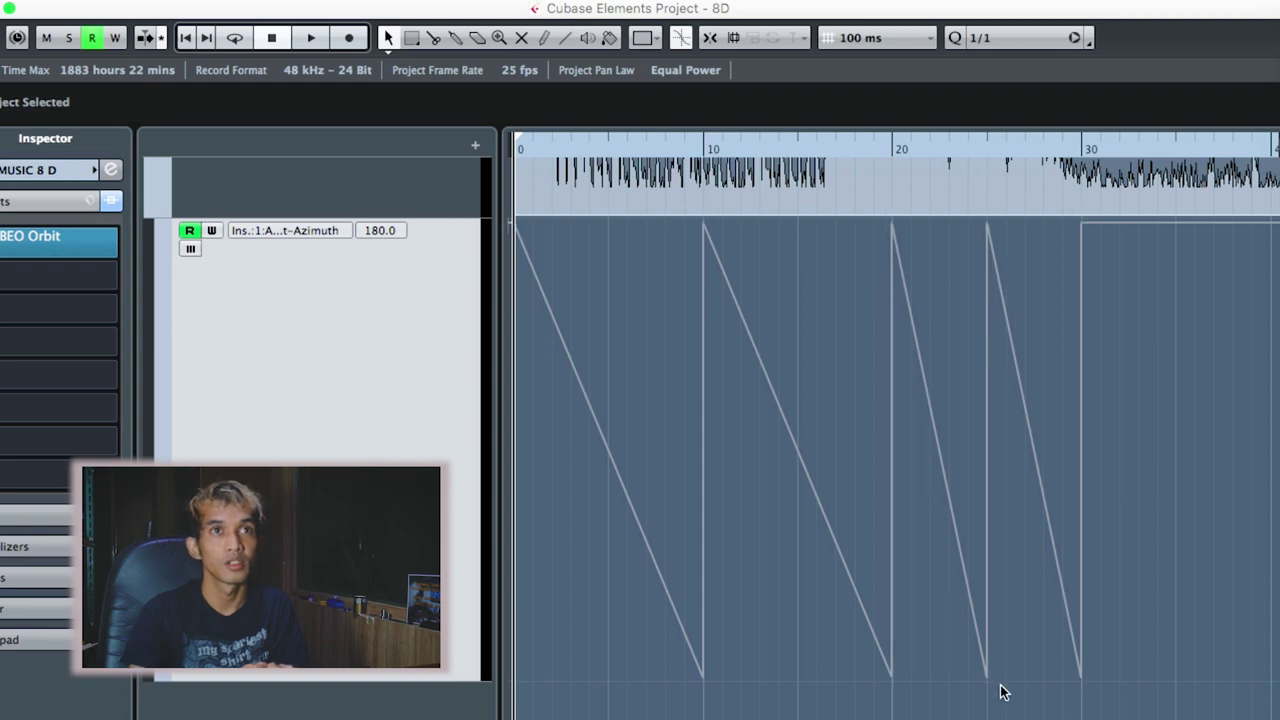
{"action": "left_click_drag", "start_coordinate": [988, 678], "coordinate": [1008, 284]}
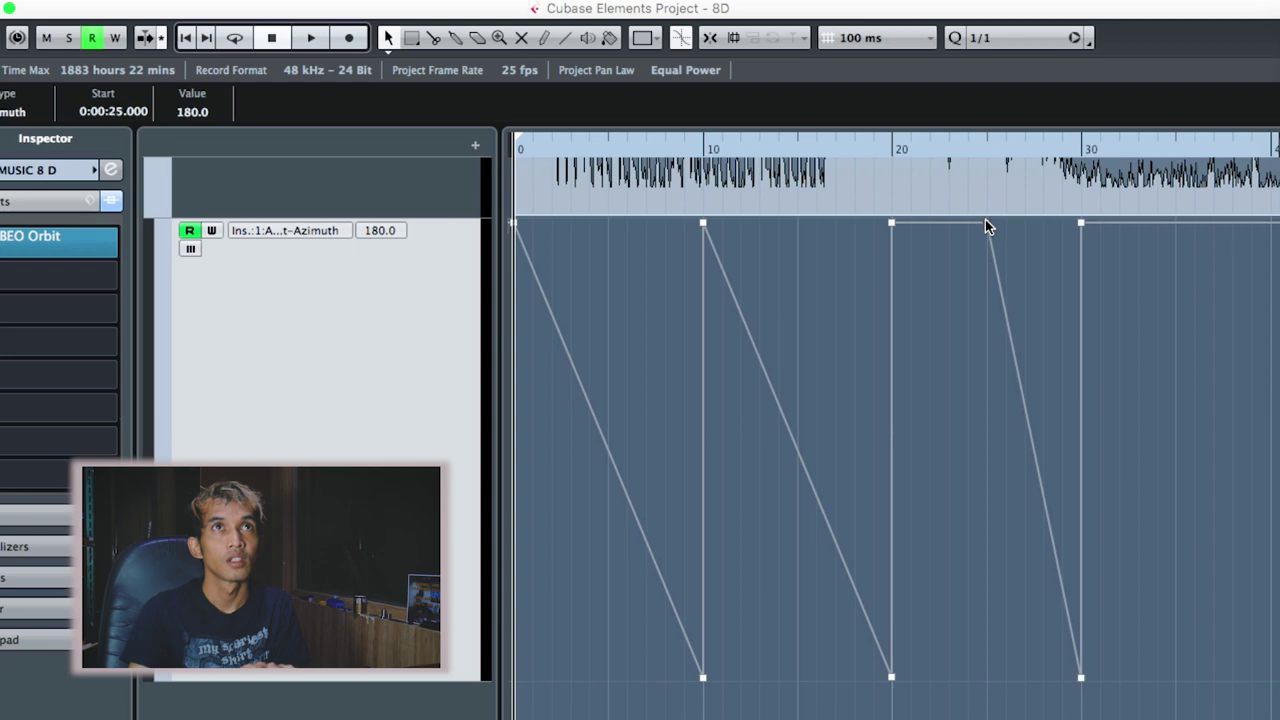
{"action": "key", "text": "Delete"}
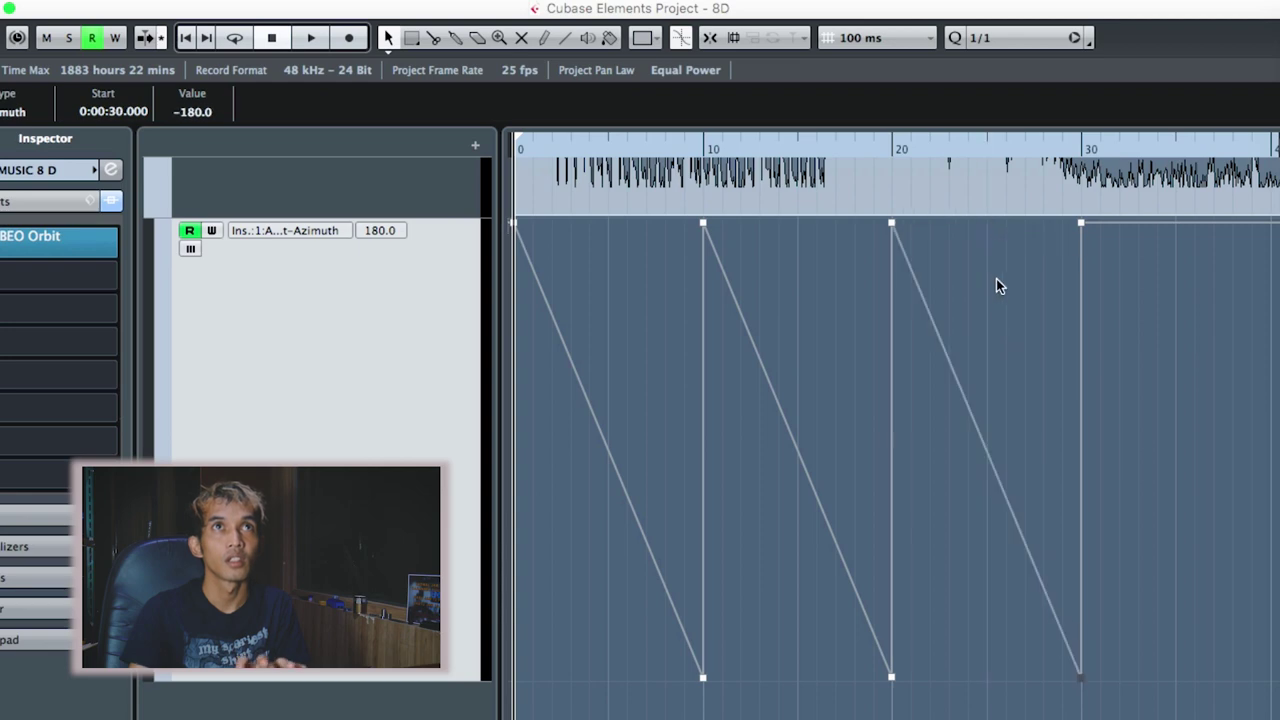
{"action": "left_click", "coordinate": [1138, 452]}
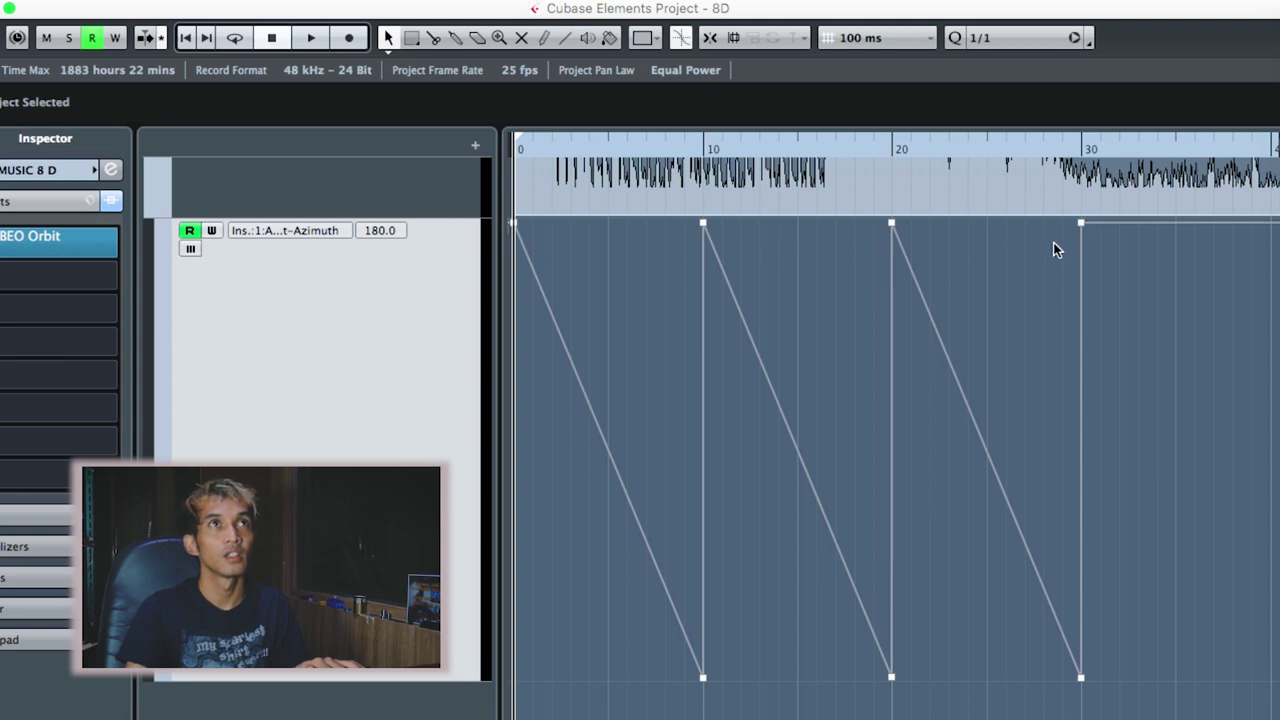
{"action": "left_click", "coordinate": [702, 224]}
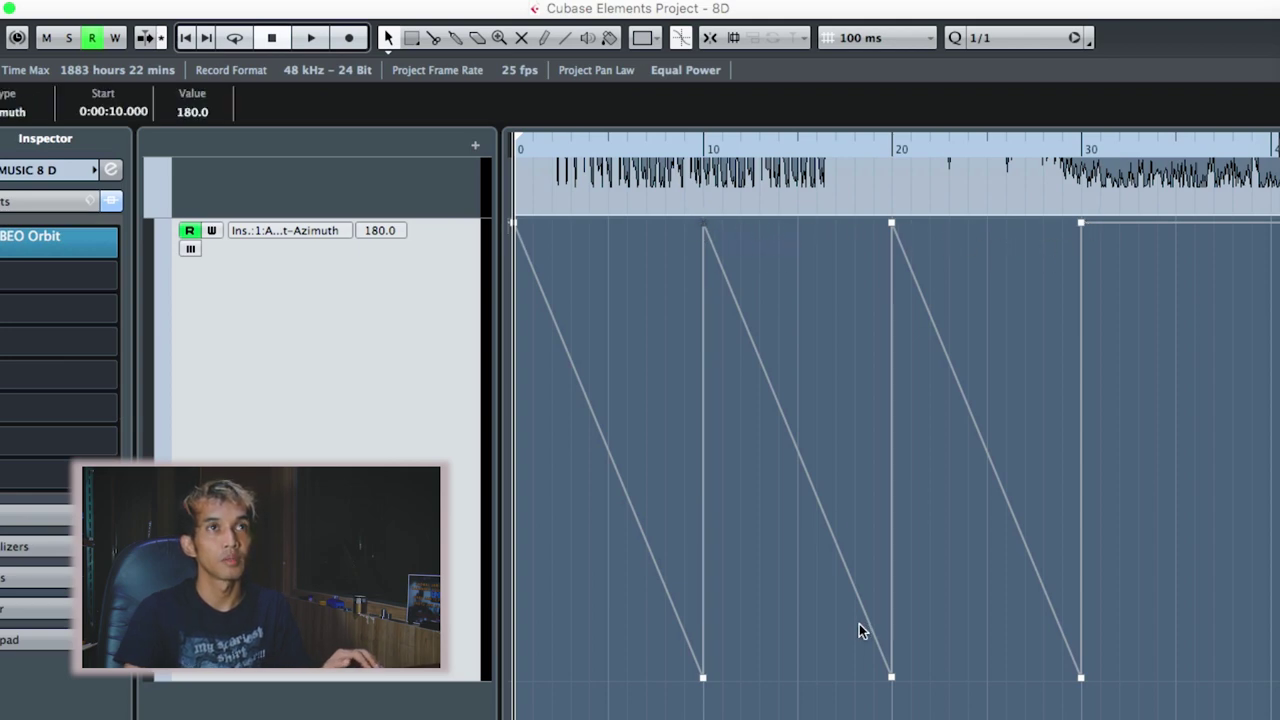
{"action": "left_click", "coordinate": [893, 679], "text": "shift"}
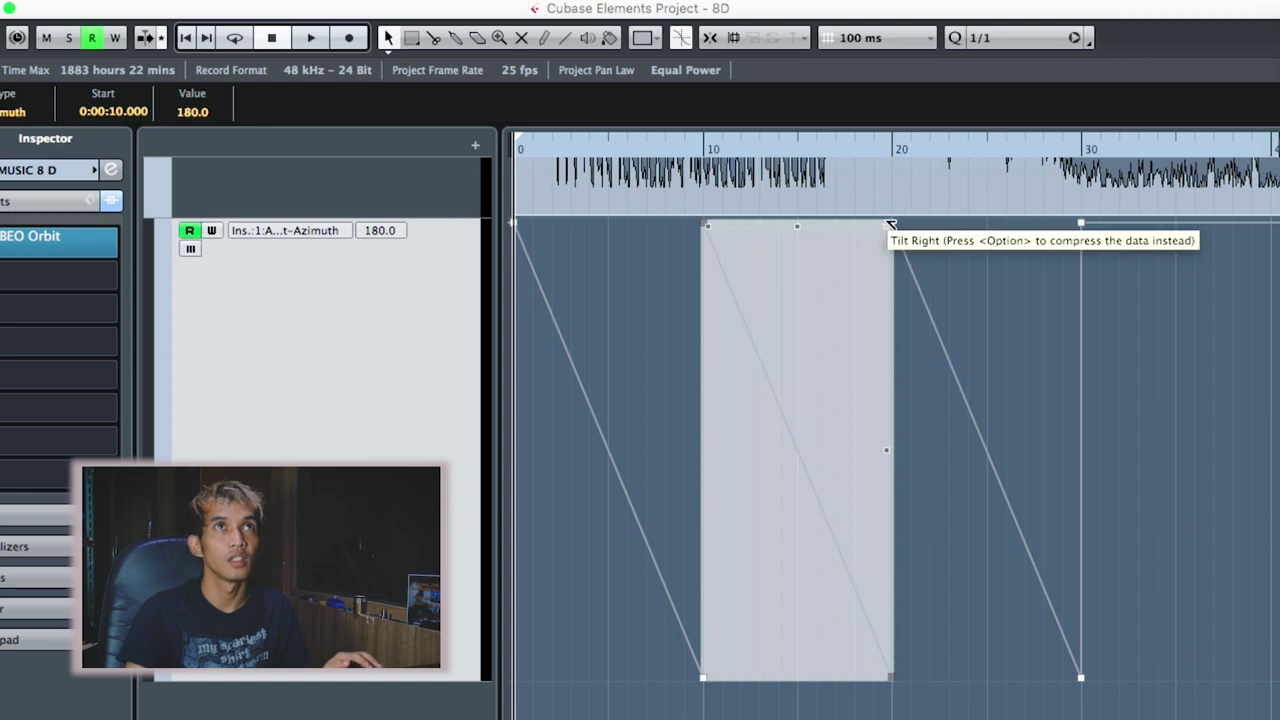
{"action": "left_click", "coordinate": [927, 415]}
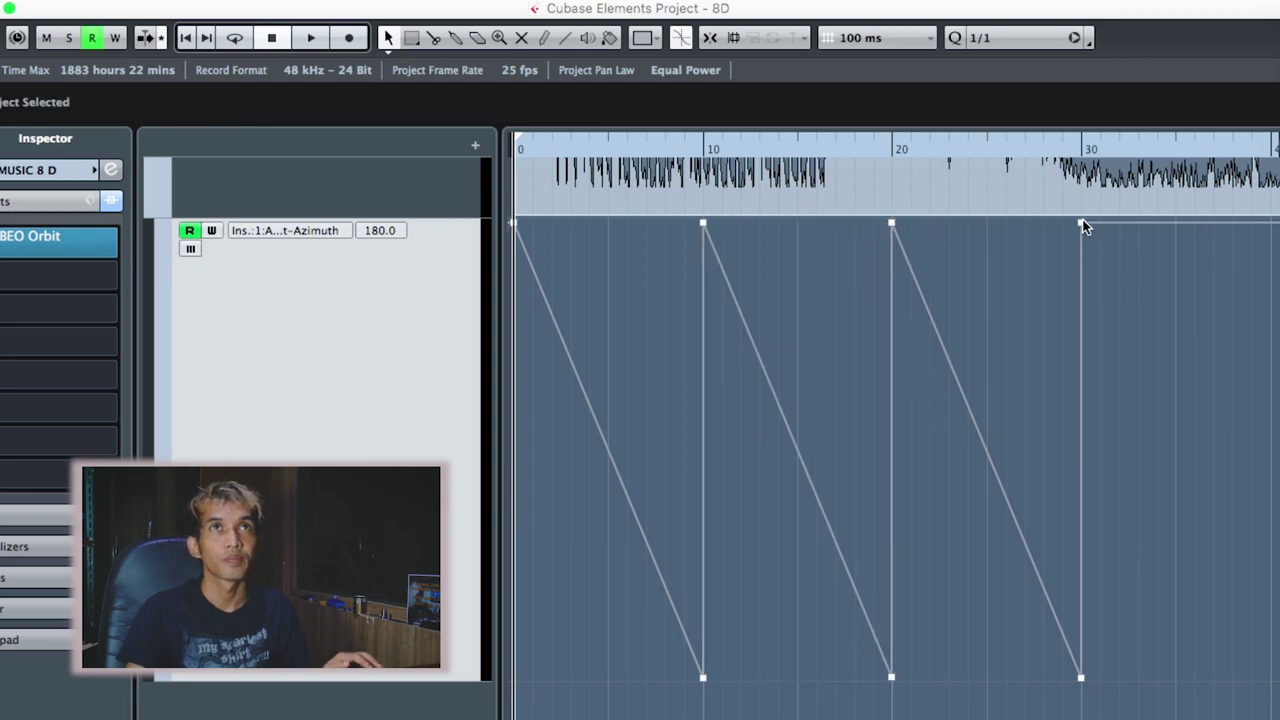
Copy the two ten-second azimuth rotations between the 10-second and 30-second marks
{"action": "left_click", "coordinate": [1082, 221]}
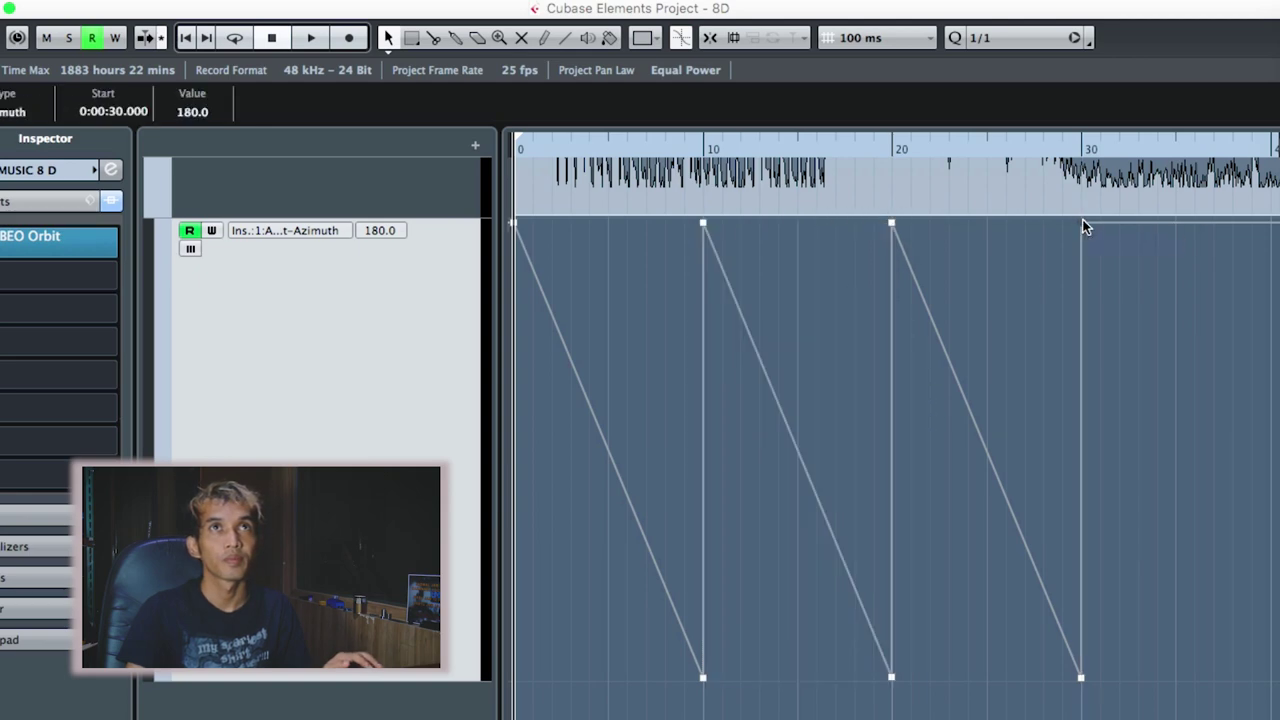
{"action": "left_click", "coordinate": [1081, 678]}
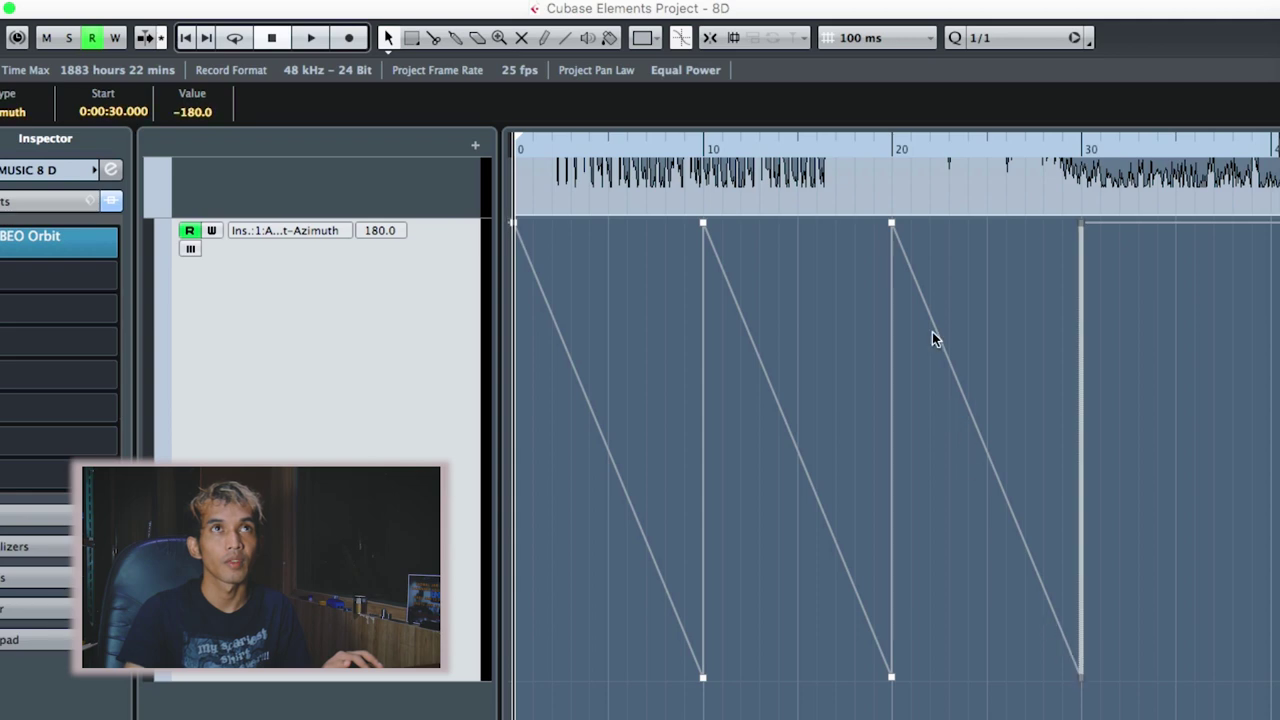
{"action": "left_click", "coordinate": [891, 226]}
{"action": "left_click", "coordinate": [893, 680]}
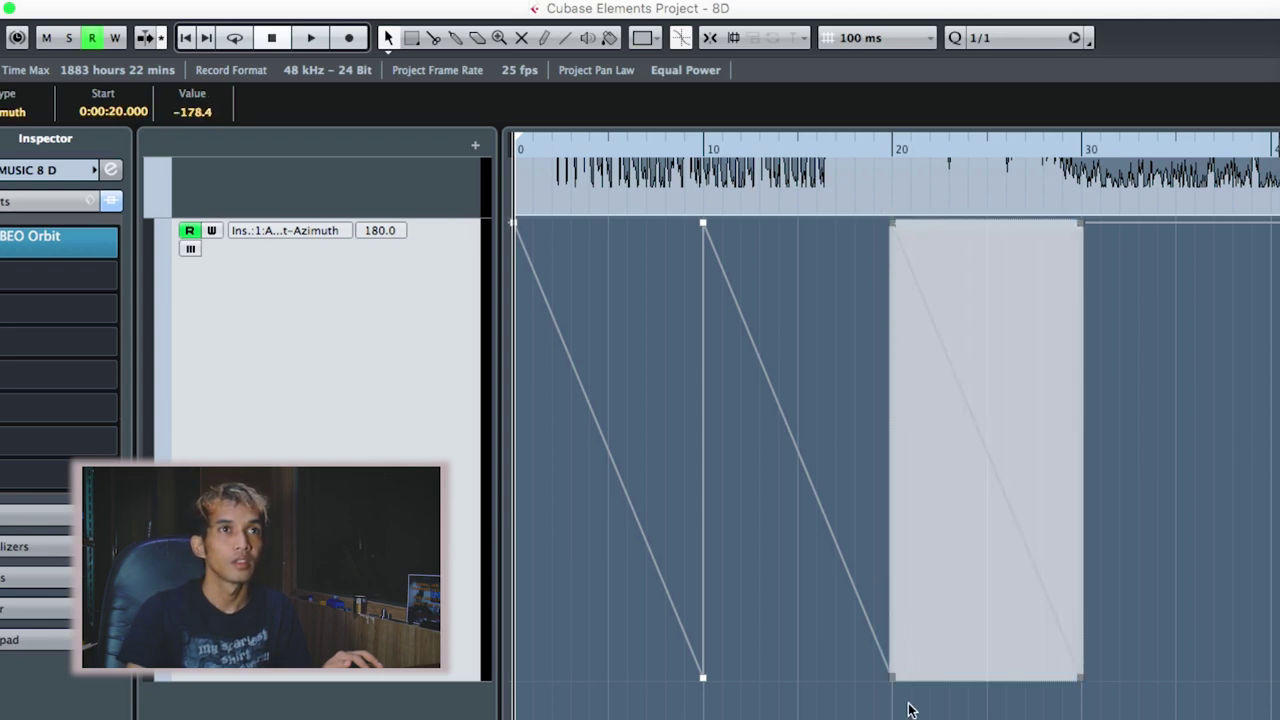
{"action": "left_click", "coordinate": [703, 226], "text": "shift"}
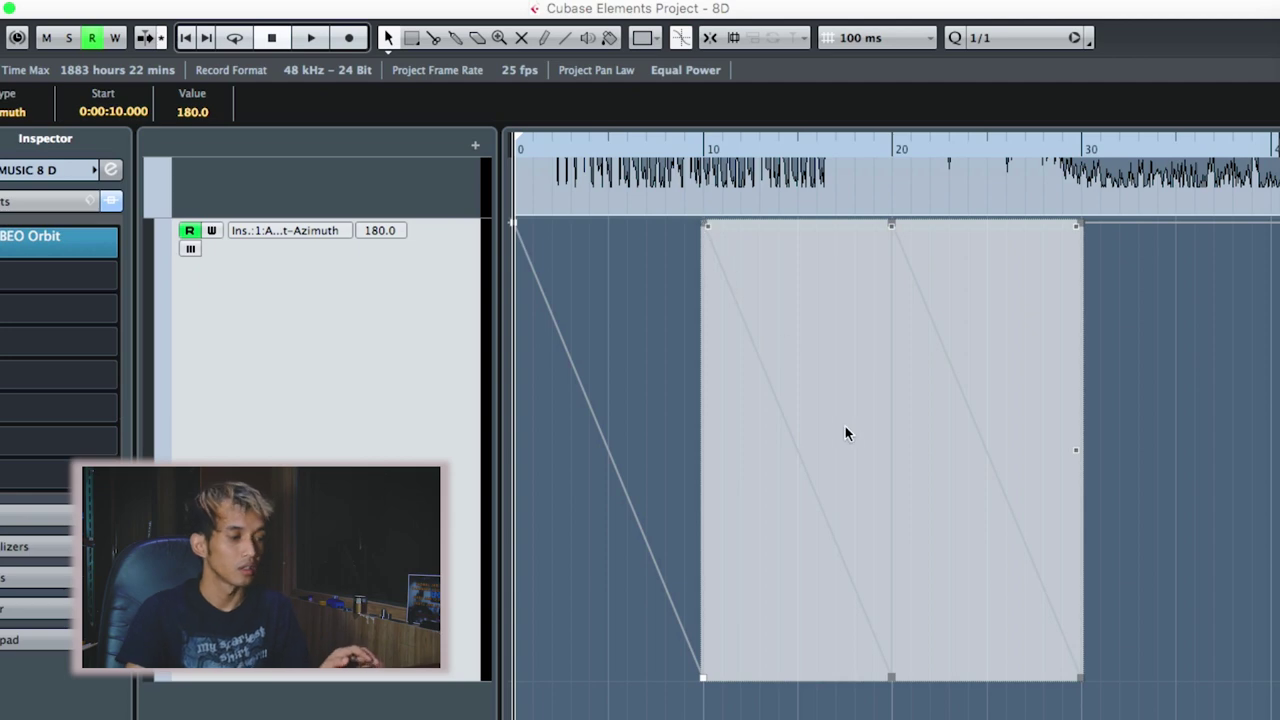
{"action": "left_click", "coordinate": [1141, 405]}
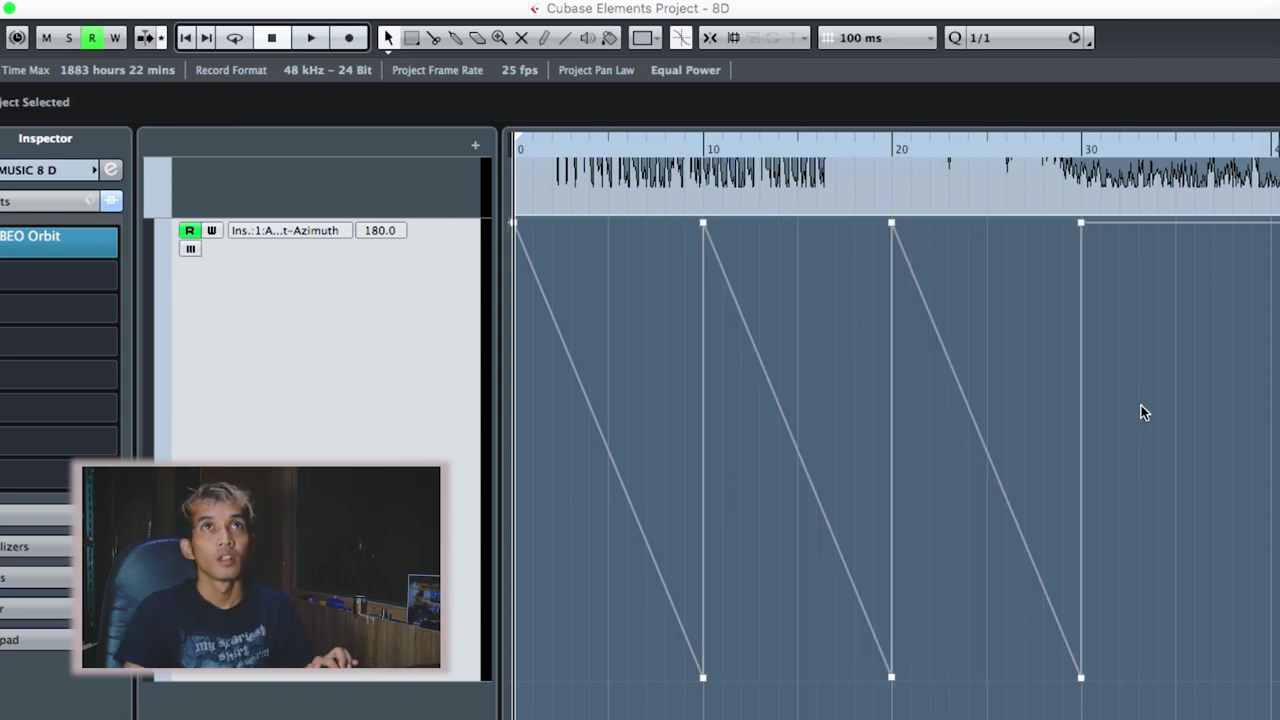
Paste the copied ten-second azimuth rotations exactly at the 30-second mark
{"action": "left_click", "coordinate": [1083, 150]}
{"action": "key", "text": "h"}
{"action": "key", "text": "h"}
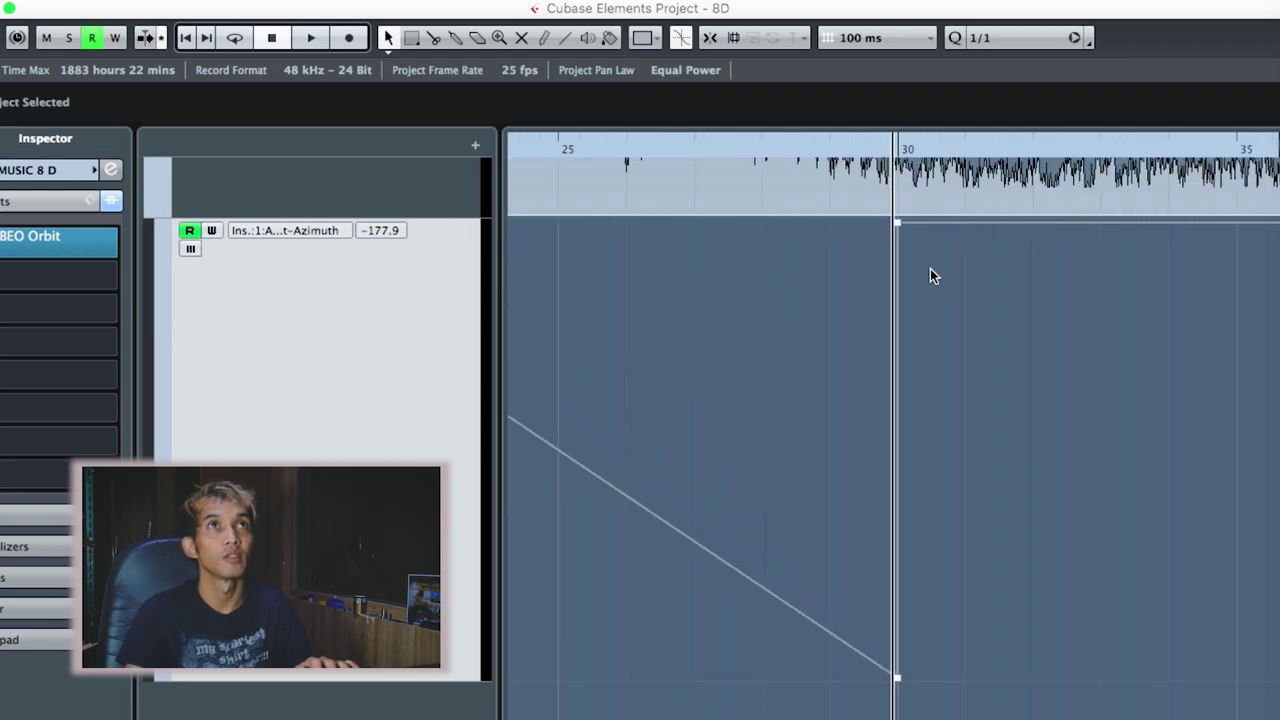
{"action": "key", "text": "h"}
{"action": "key", "text": "h"}
{"action": "key", "text": "h"}
{"action": "key", "text": "h"}
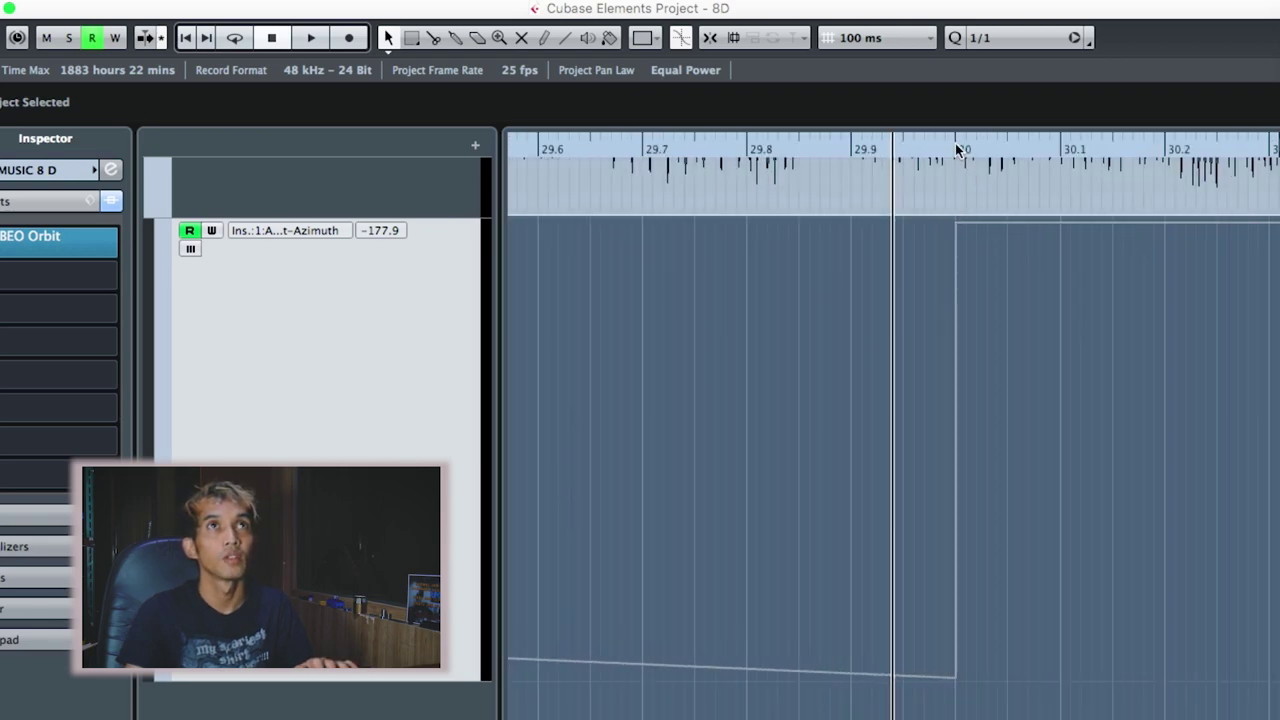
{"action": "left_click", "coordinate": [955, 143]}
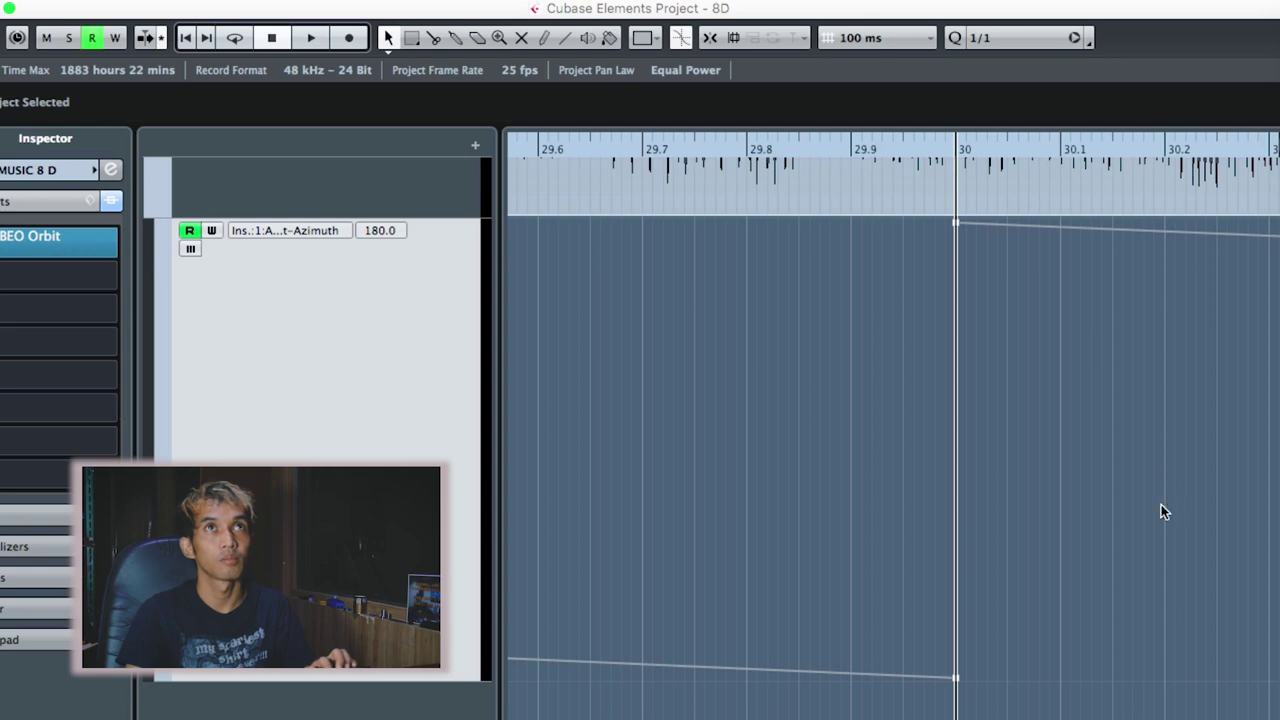
Examine the repeated ten-second azimuth rotations from the start of the lane to the 50-second mark
{"action": "key", "text": "g"}
{"action": "key", "text": "g"}
{"action": "key", "text": "g"}
{"action": "key", "text": "g"}
{"action": "key", "text": "g"}
{"action": "key", "text": "g"}
{"action": "key", "text": "g"}
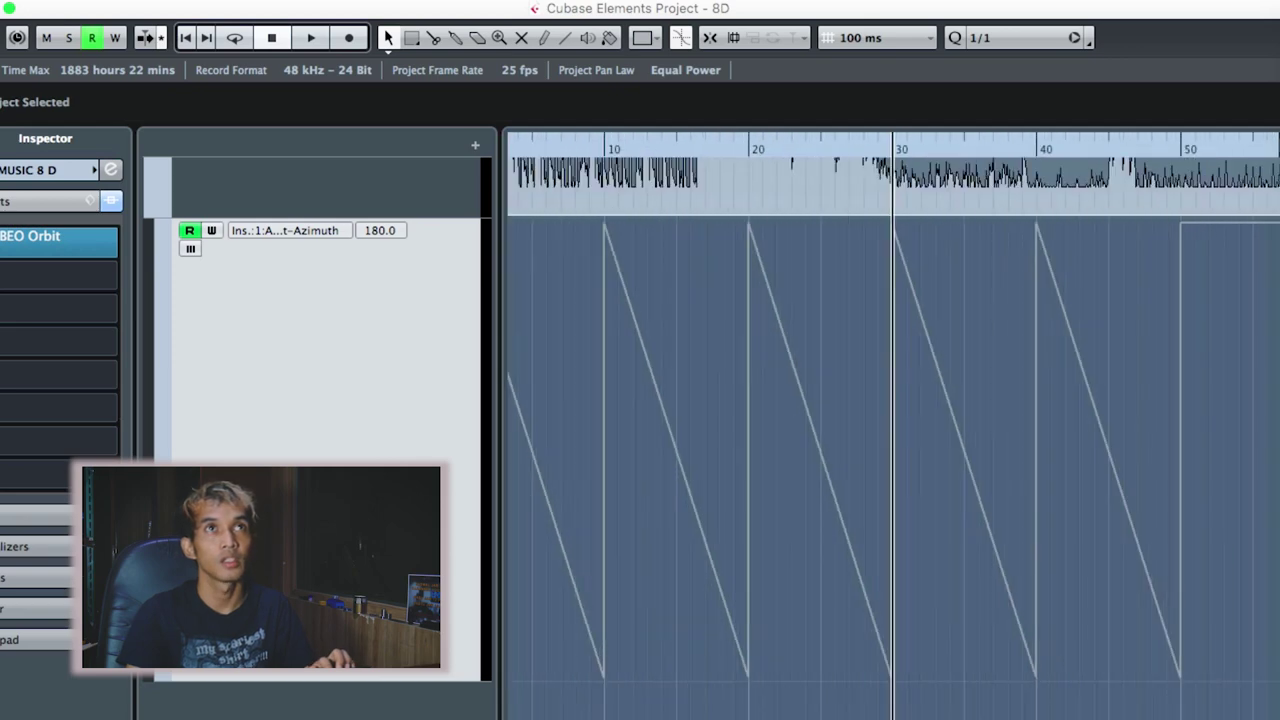
{"action": "mouse_move", "coordinate": [1156, 257]}
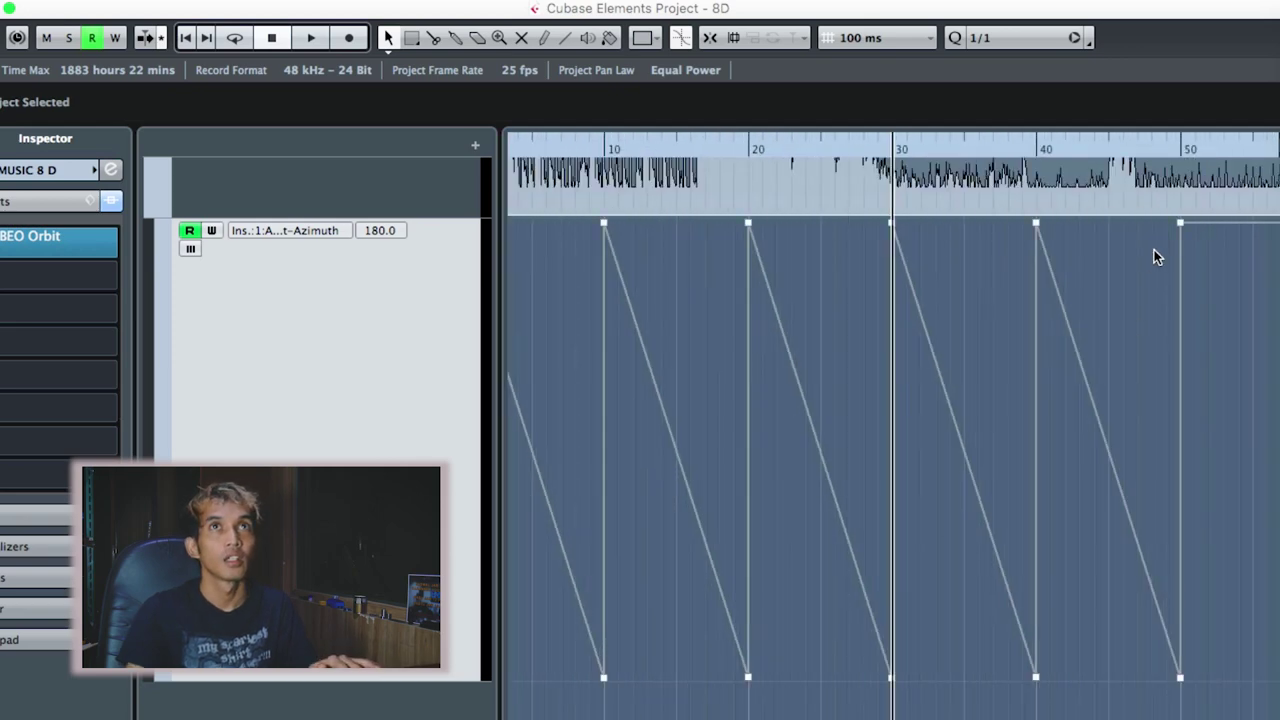
{"action": "left_click", "coordinate": [1179, 221]}
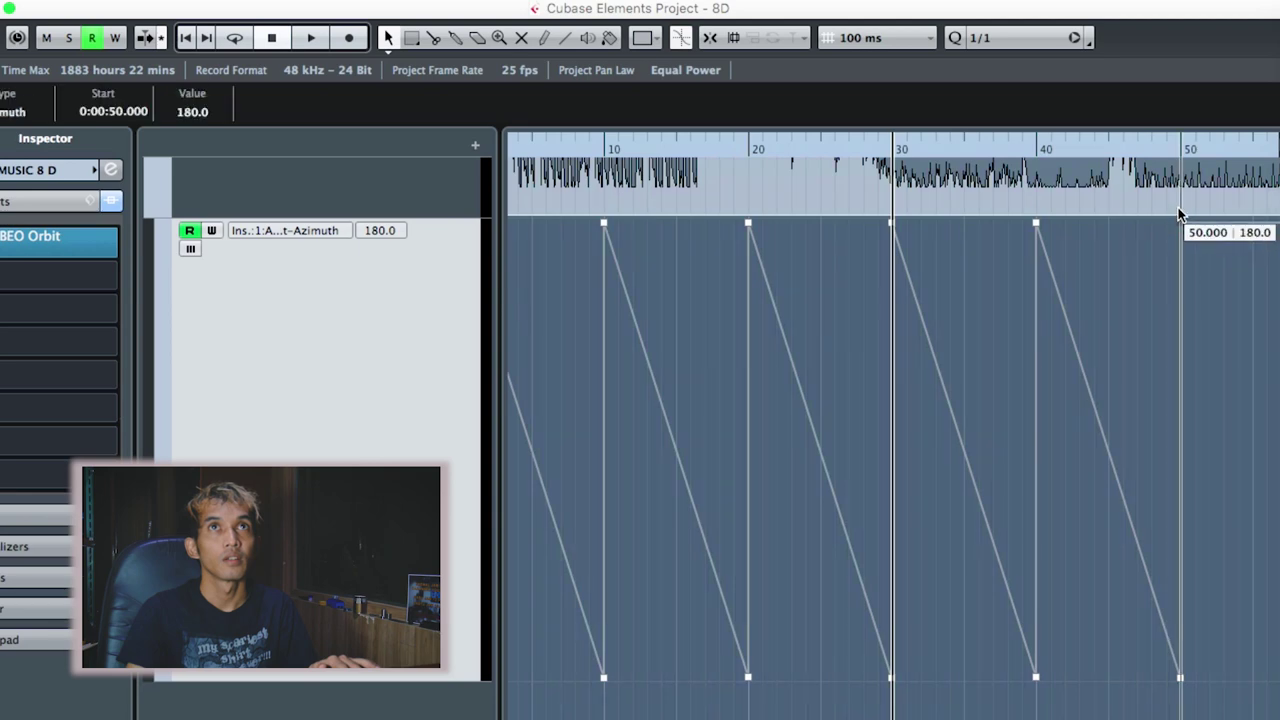
{"action": "scroll", "coordinate": [888, 426], "scroll_direction": "left", "scroll_amount": 2}
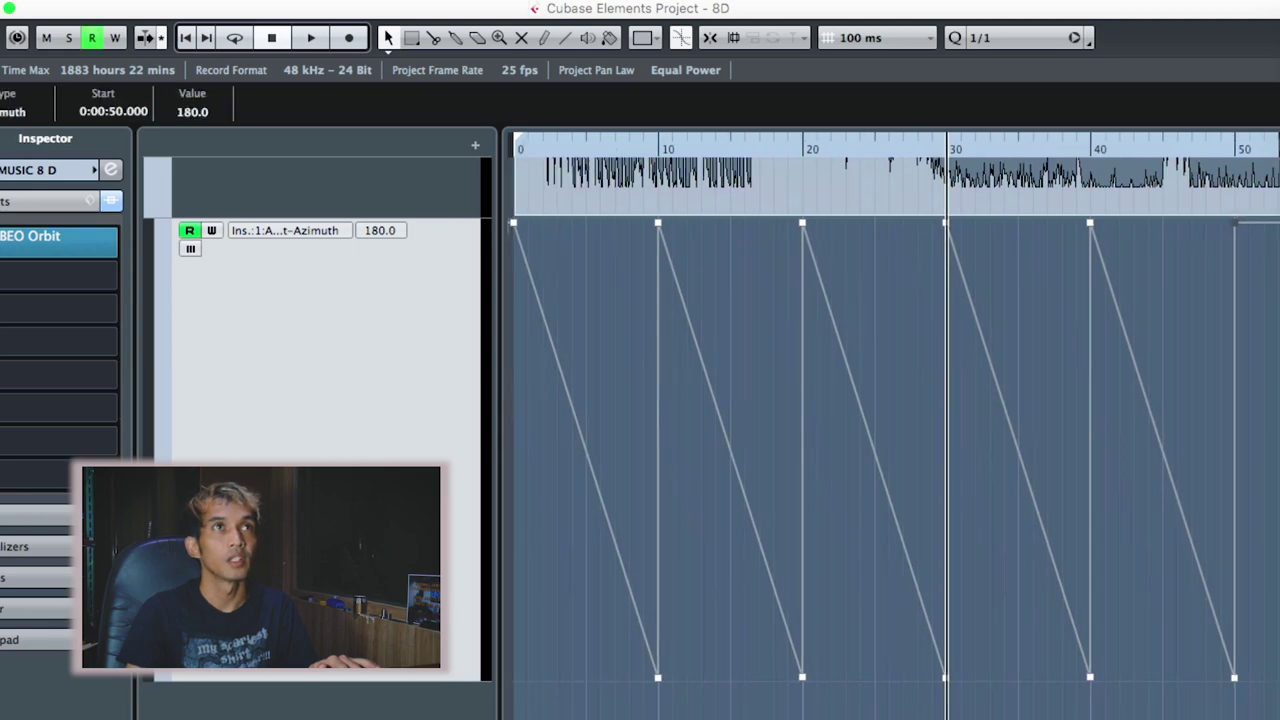
Play the track from the beginning to audition the ten-second azimuth rotations, and stop playback
{"action": "left_click", "coordinate": [186, 40]}
{"action": "key", "text": "space"}
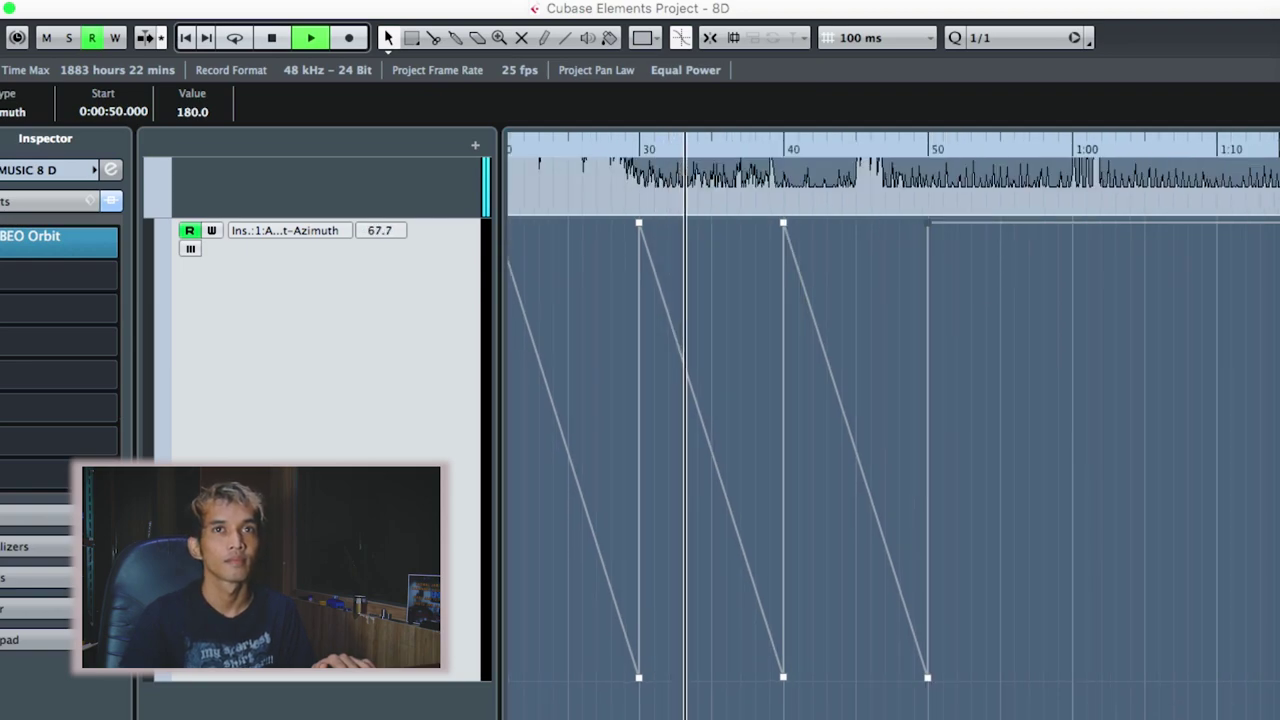
{"action": "key", "text": "g"}
{"action": "key", "text": "g"}
{"action": "key", "text": "h"}
{"action": "key", "text": "h"}
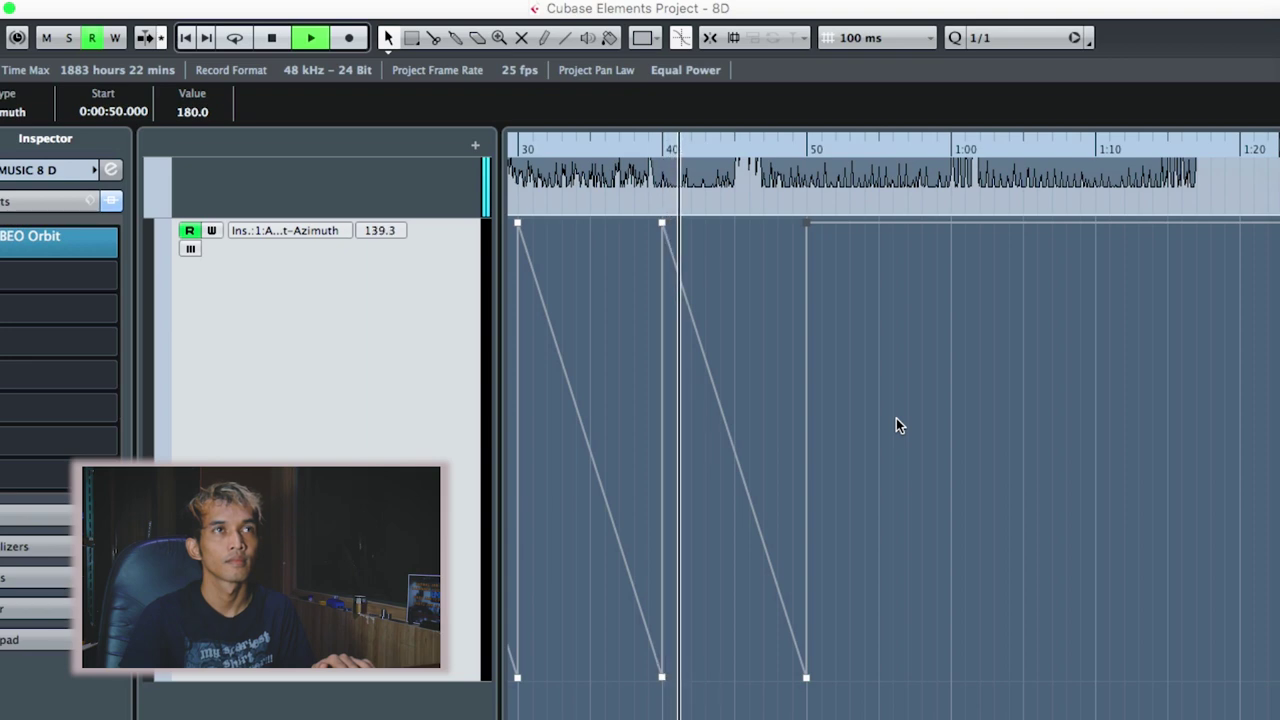
{"action": "key", "text": "space"}
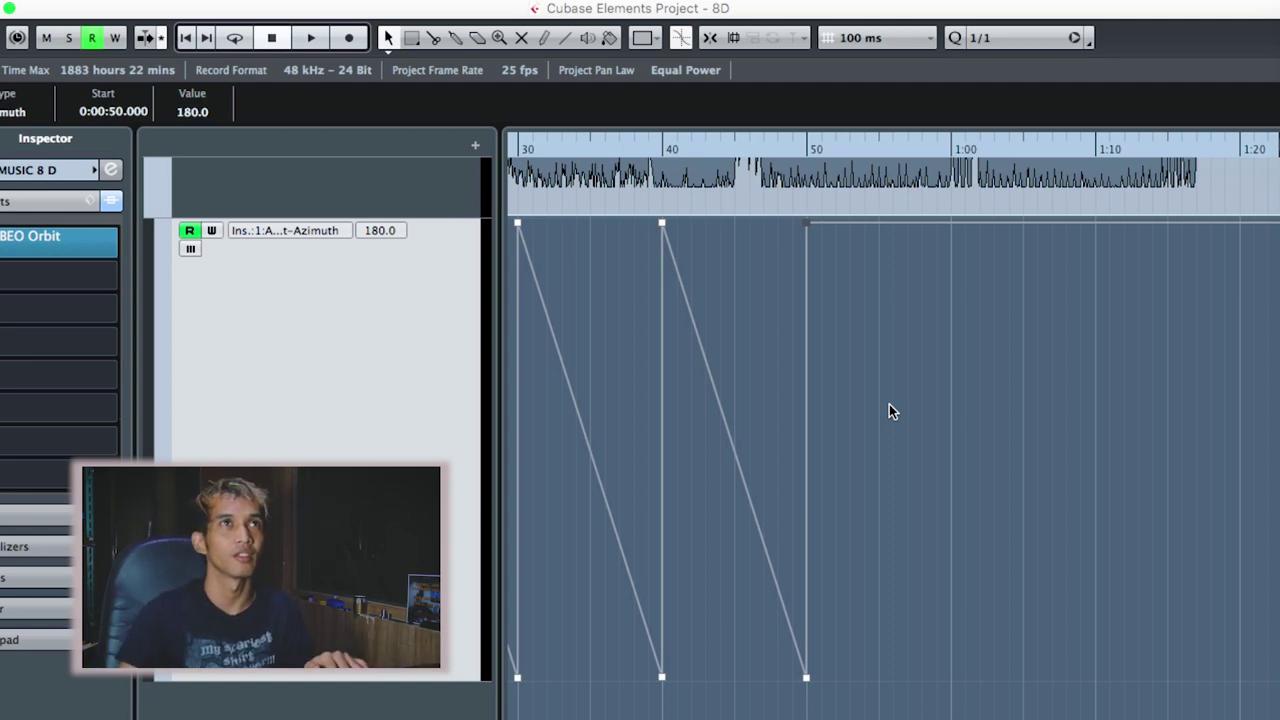
Paste the two copied ten-second azimuth rotations exactly at the 50-second mark
{"action": "left_click", "coordinate": [889, 400]}
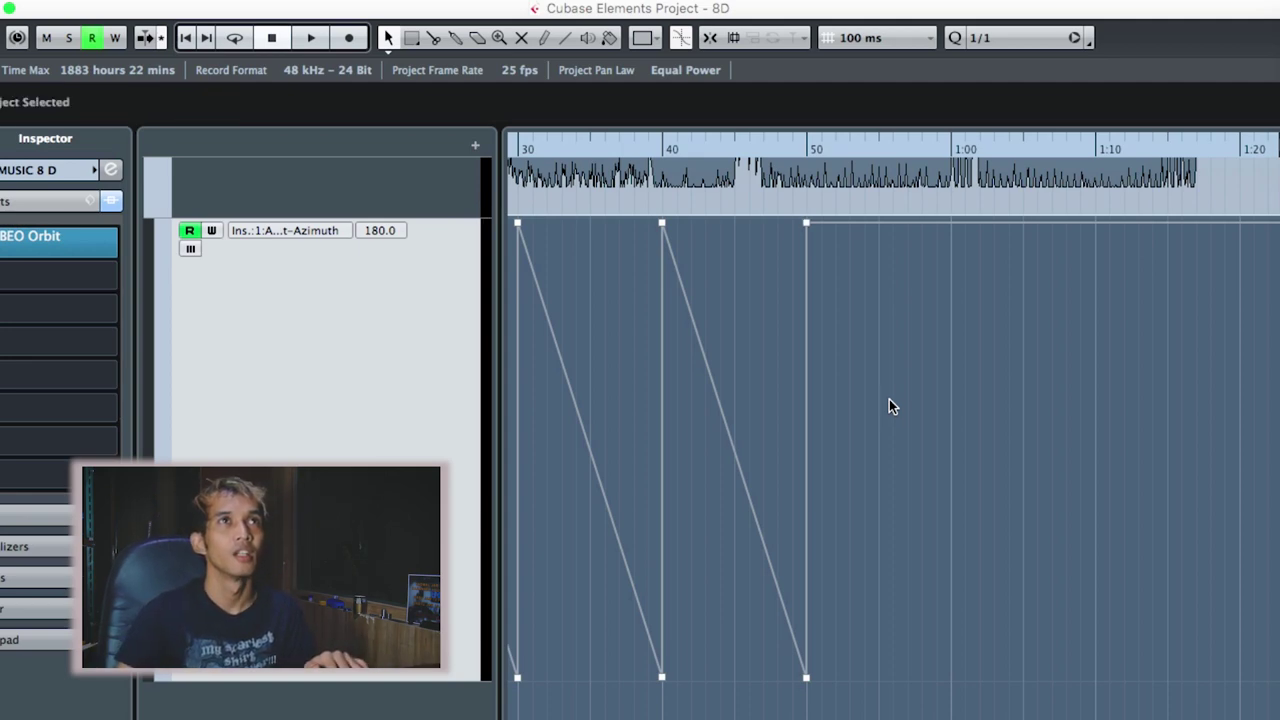
{"action": "left_click", "coordinate": [807, 146]}
{"action": "key", "text": "h"}
{"action": "key", "text": "h"}
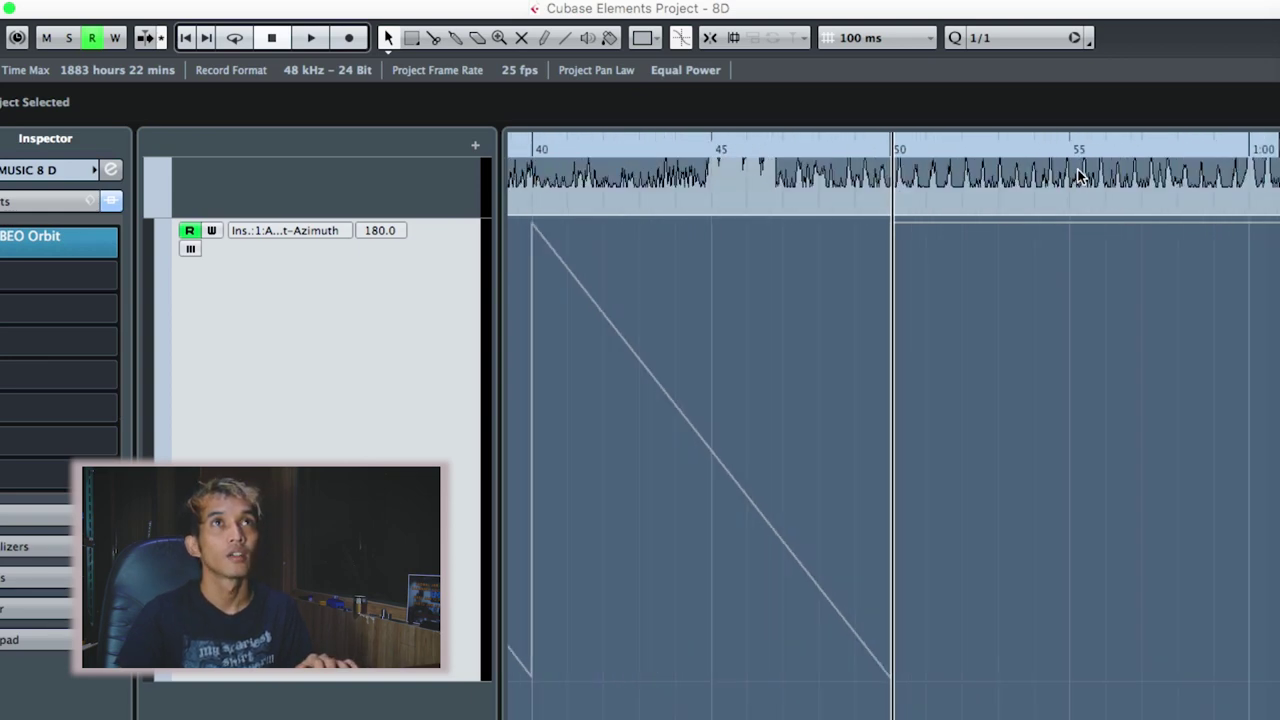
{"action": "key", "text": "h"}
{"action": "key", "text": "h"}
{"action": "key", "text": "h"}
{"action": "key", "text": "h"}
{"action": "left_click", "coordinate": [867, 151]}
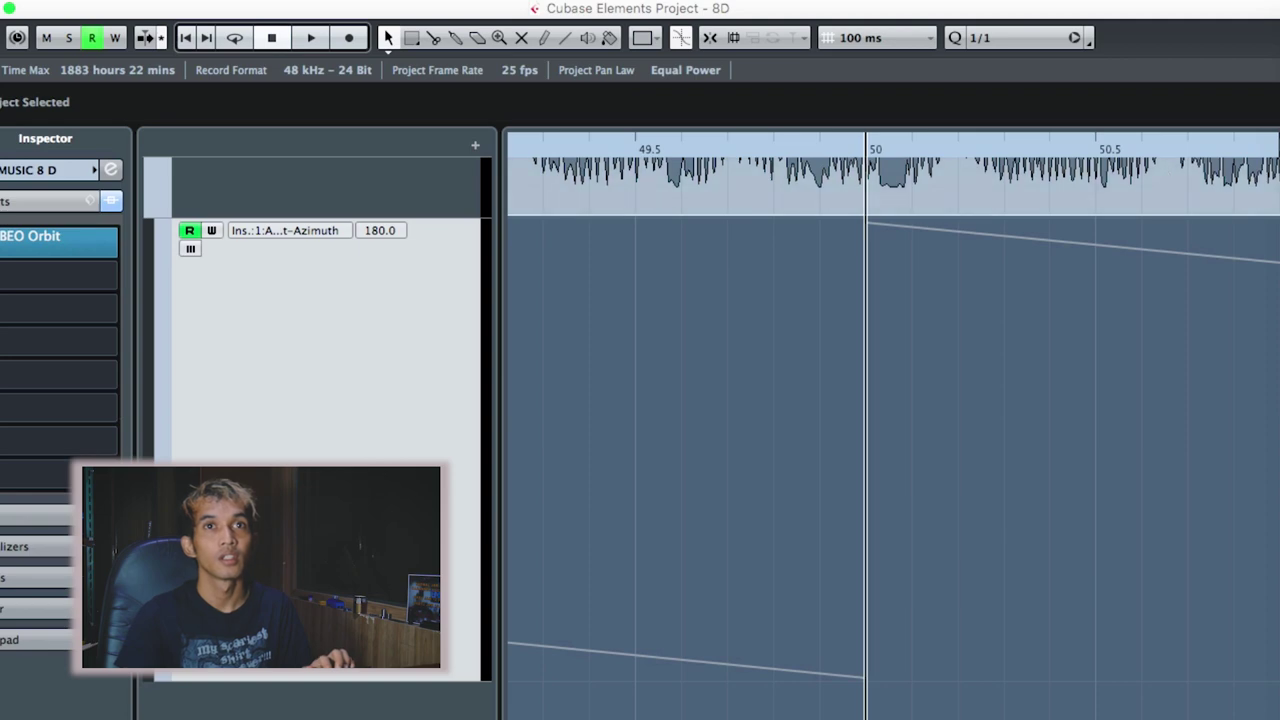
Paste the two copied azimuth rotations at the 1:10 mark, where the last rotation ends
{"action": "key", "text": "g"}
{"action": "key", "text": "g"}
{"action": "key", "text": "g"}
{"action": "key", "text": "g"}
{"action": "key", "text": "g"}
{"action": "key", "text": "g"}
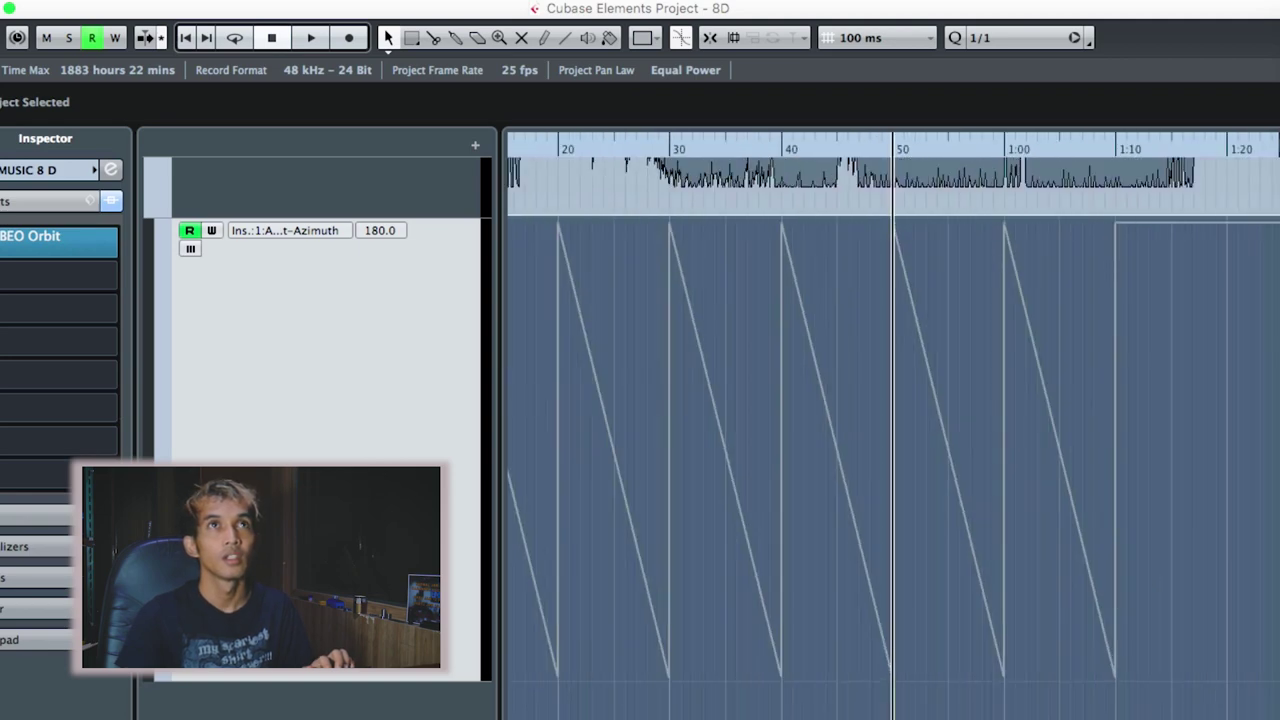
{"action": "key", "text": "g"}
{"action": "left_click", "coordinate": [1066, 150]}
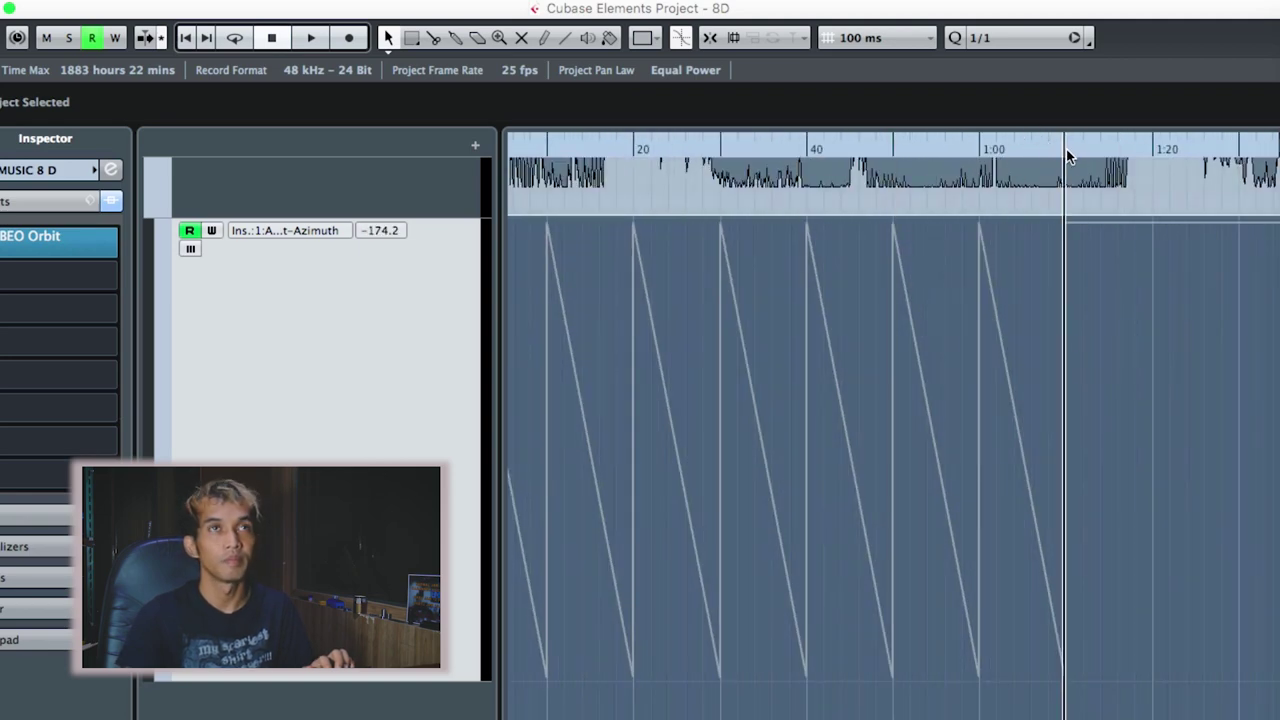
{"action": "key", "text": "h"}
{"action": "key", "text": "h"}
{"action": "key", "text": "h"}
{"action": "key", "text": "h"}
{"action": "key", "text": "h"}
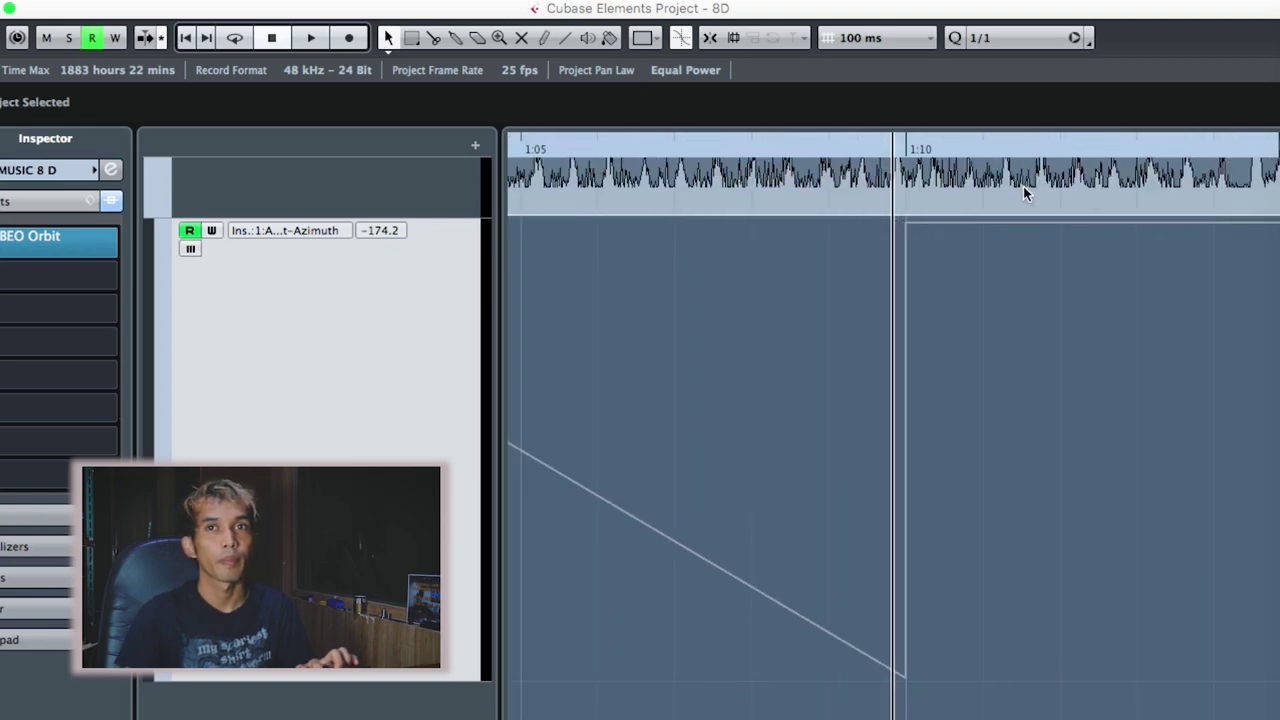
{"action": "key", "text": "h"}
{"action": "key", "text": "h"}
{"action": "key", "text": "h"}
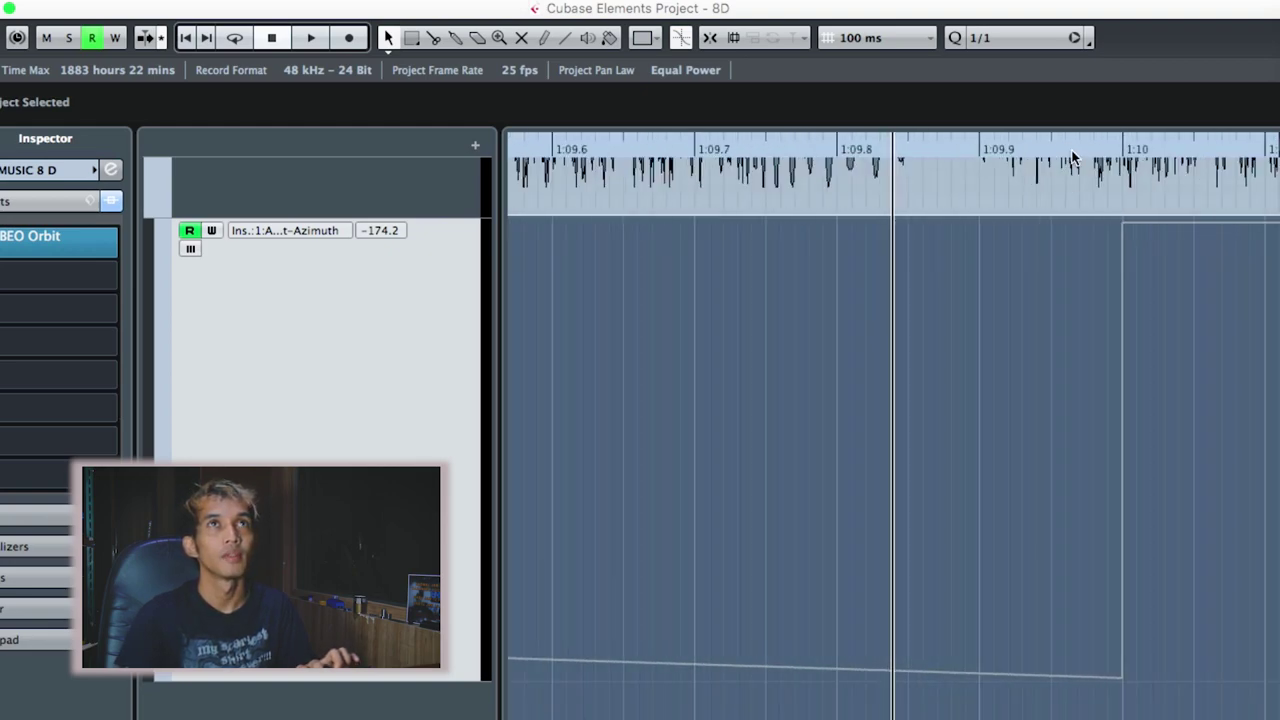
{"action": "left_click", "coordinate": [1121, 150]}
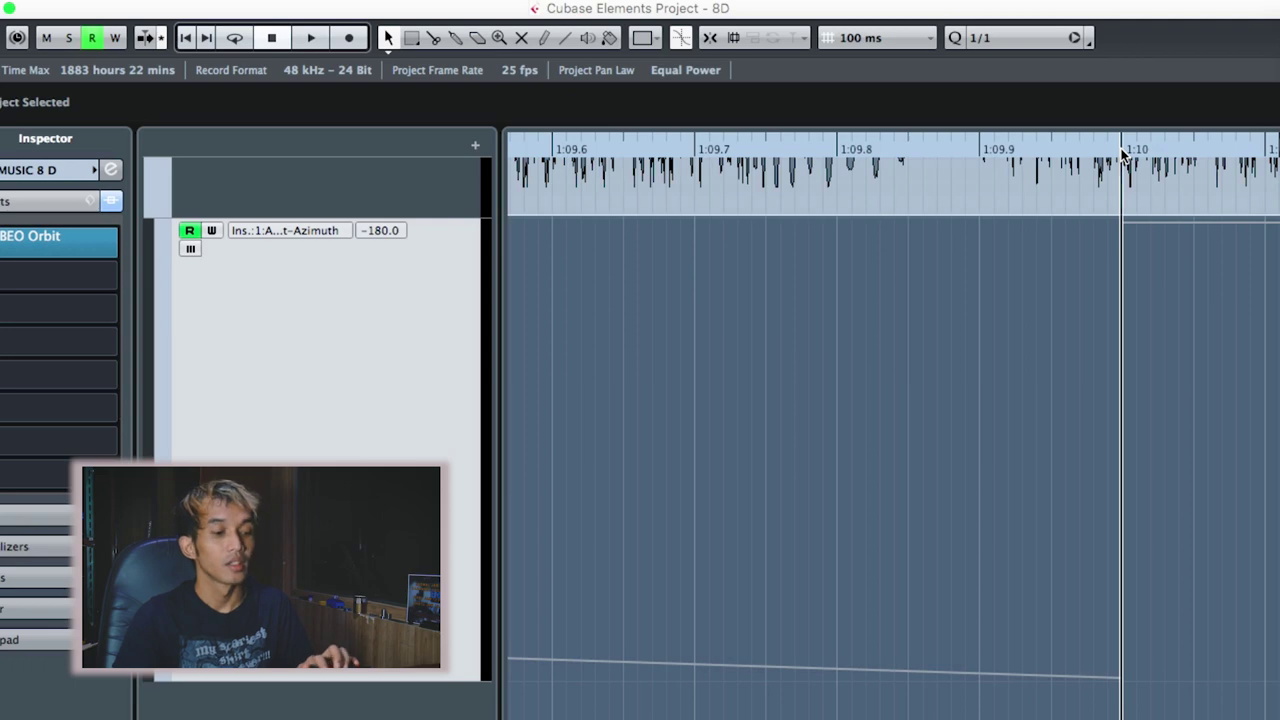
{"action": "key", "text": "h"}
{"action": "key", "text": "h"}
{"action": "key", "text": "h"}
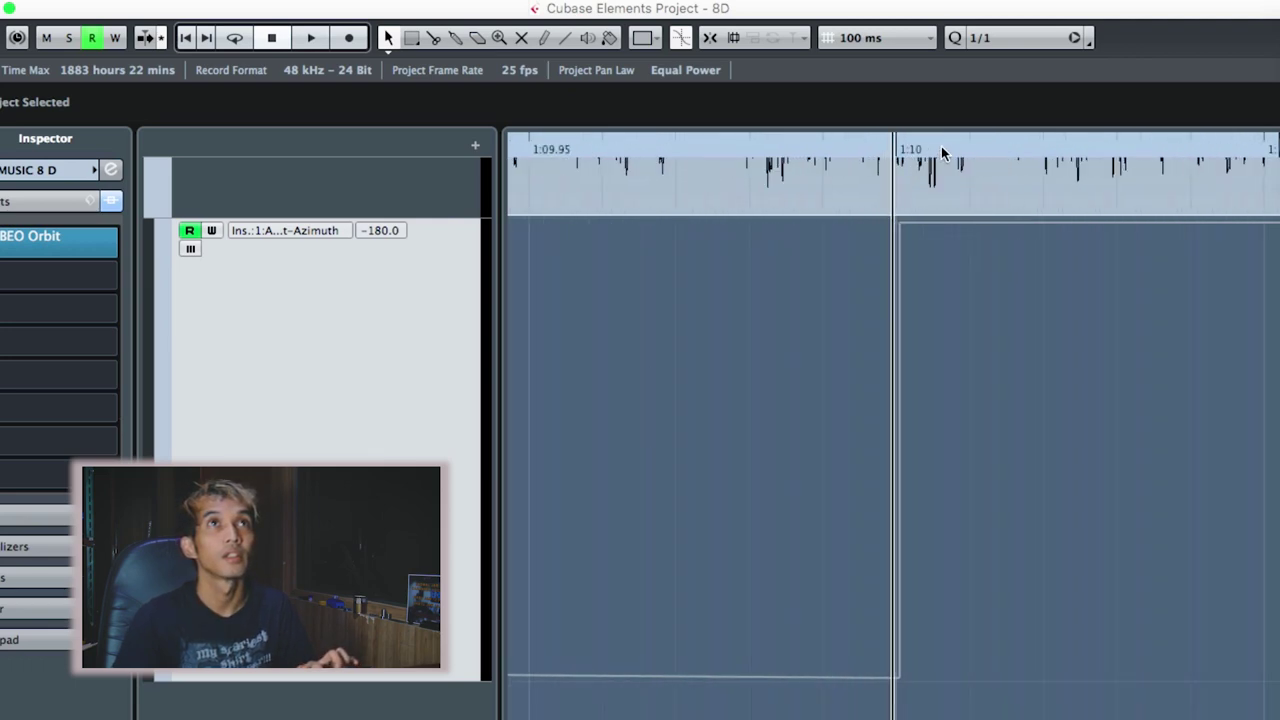
{"action": "left_click", "coordinate": [896, 150]}
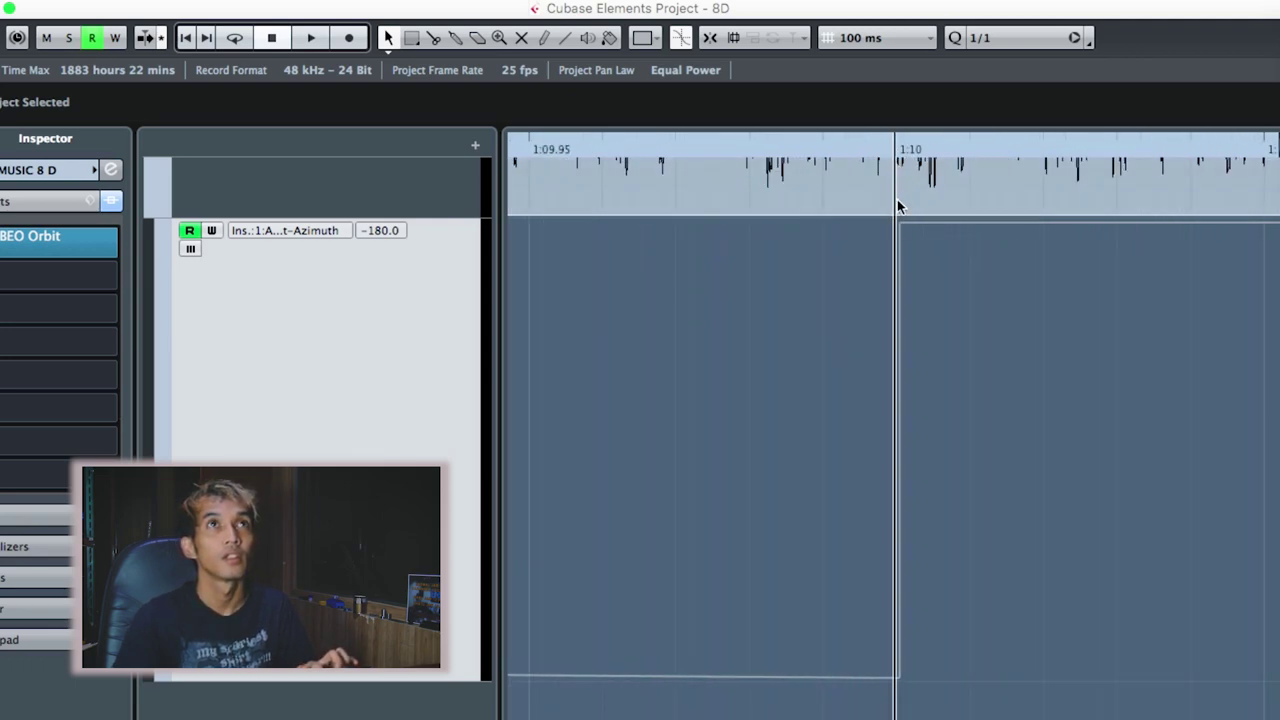
{"action": "left_click_drag", "start_coordinate": [898, 222], "coordinate": [893, 222]}
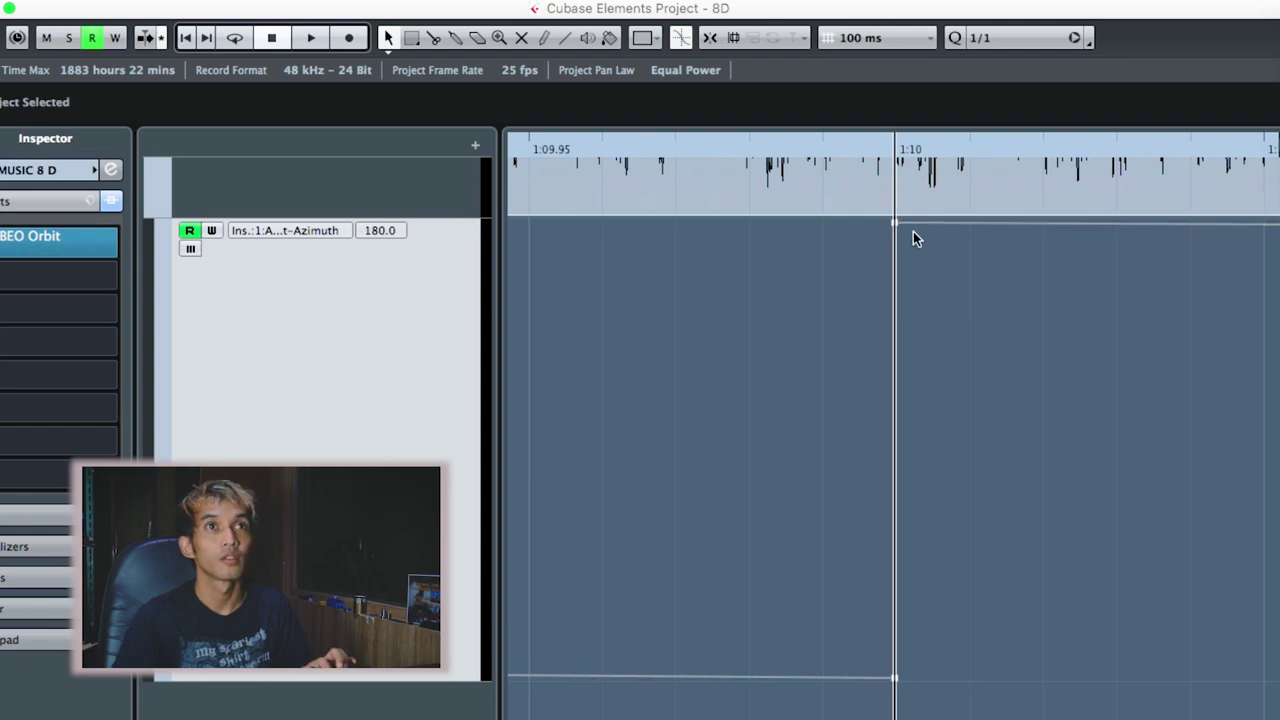
Paste the two copied azimuth rotations at the 1:30 mark, directly after the last rotation
{"action": "key", "text": "g"}
{"action": "key", "text": "g"}
{"action": "key", "text": "g"}
{"action": "key", "text": "g"}
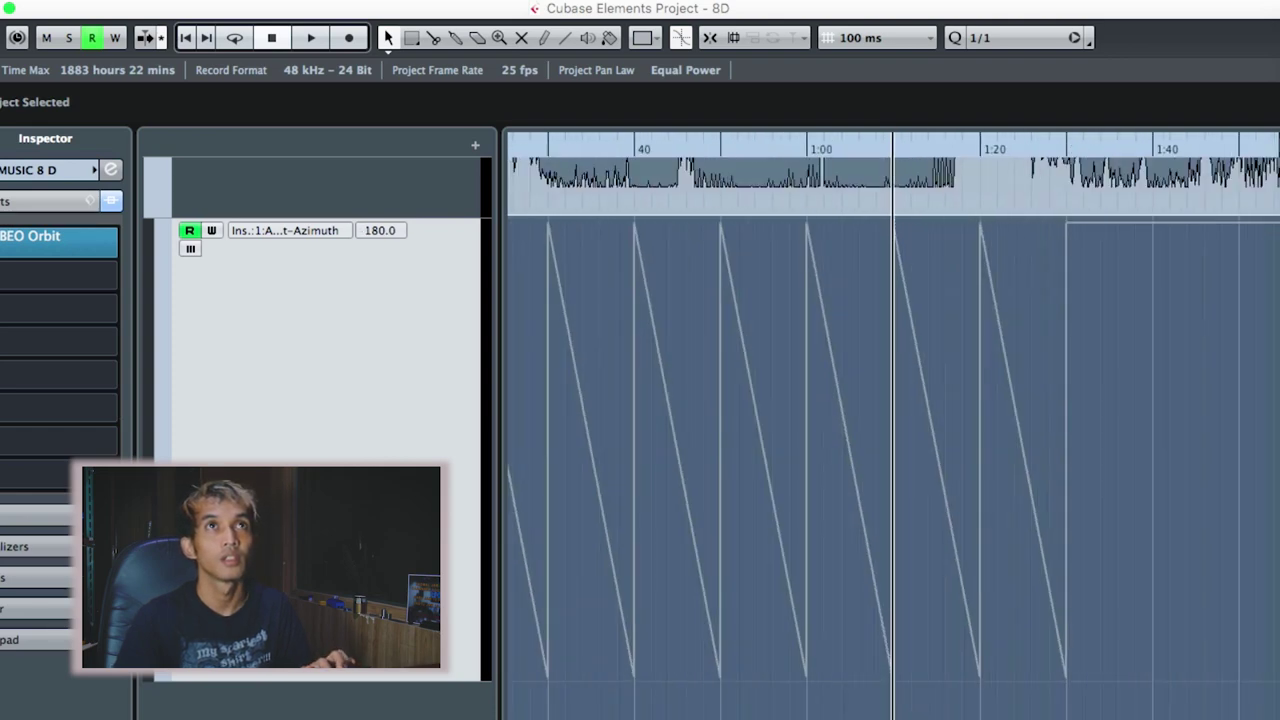
{"action": "left_click", "coordinate": [1068, 157]}
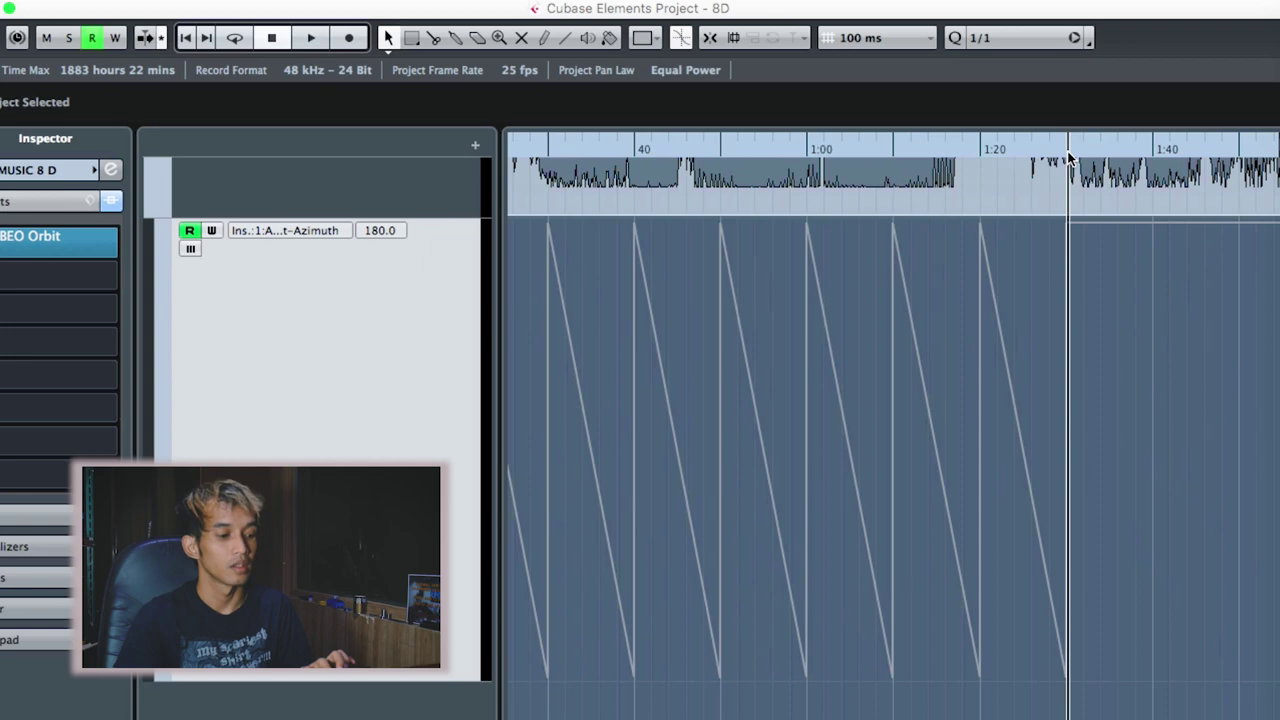
{"action": "key", "text": "h"}
{"action": "key", "text": "h"}
{"action": "key", "text": "h"}
{"action": "key", "text": "h"}
{"action": "key", "text": "h"}
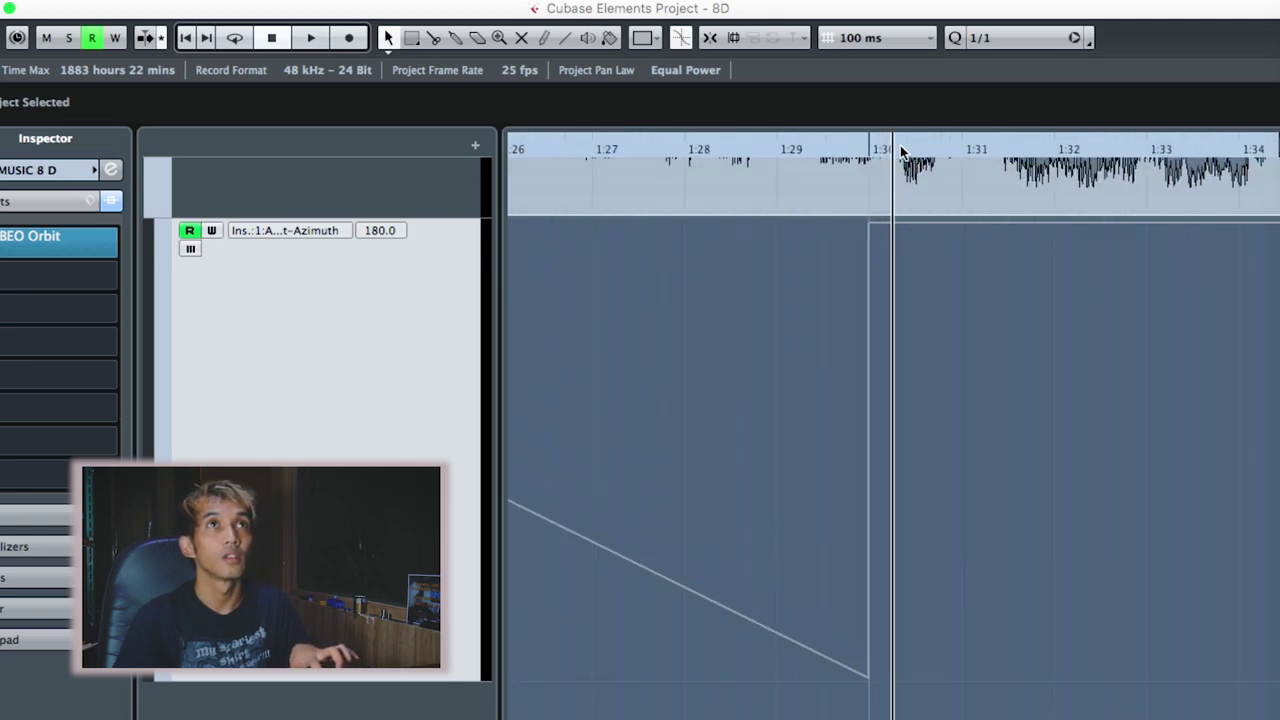
{"action": "key", "text": "h"}
{"action": "left_click", "coordinate": [809, 150]}
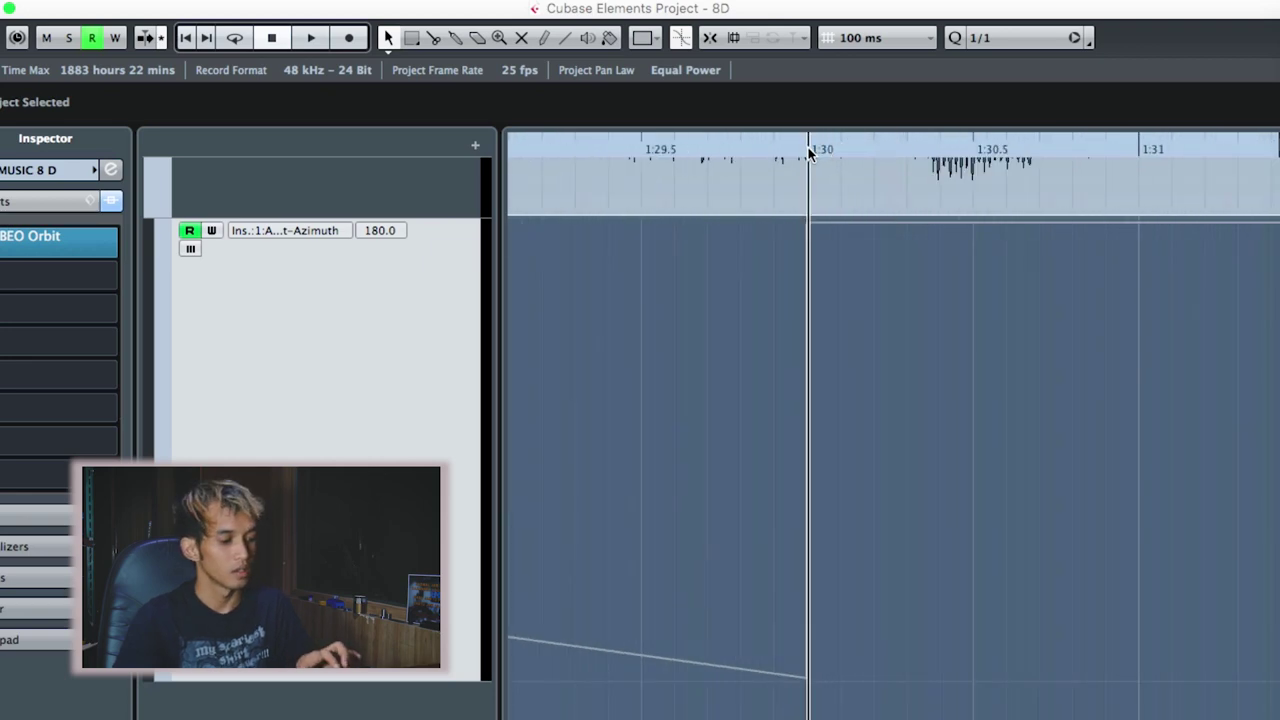
Paste the two copied azimuth rotations at the 1:50 mark on the automation lane
{"action": "key", "text": "g"}
{"action": "key", "text": "g"}
{"action": "key", "text": "g"}
{"action": "key", "text": "g"}
{"action": "key", "text": "g"}
{"action": "key", "text": "g"}
{"action": "key", "text": "g"}
{"action": "key", "text": "g"}
{"action": "key", "text": "g"}
{"action": "key", "text": "g"}
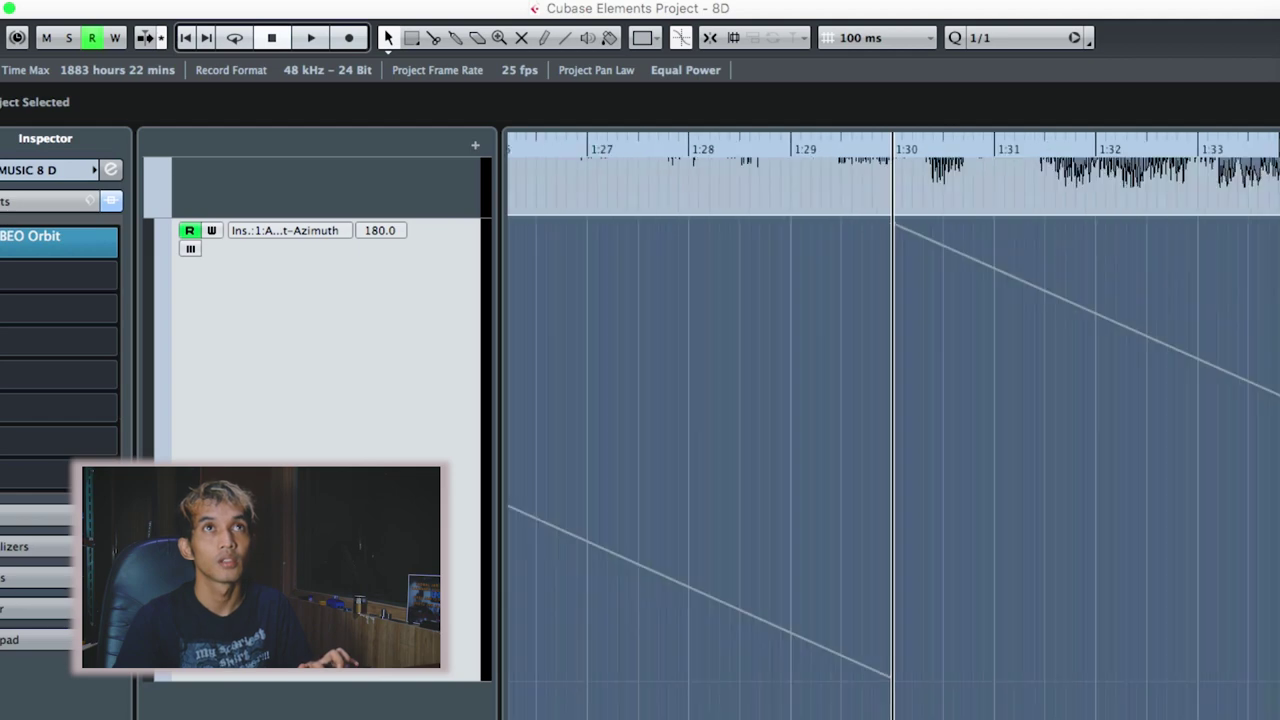
{"action": "key", "text": "h"}
{"action": "key", "text": "h"}
{"action": "key", "text": "h"}
{"action": "key", "text": "h"}
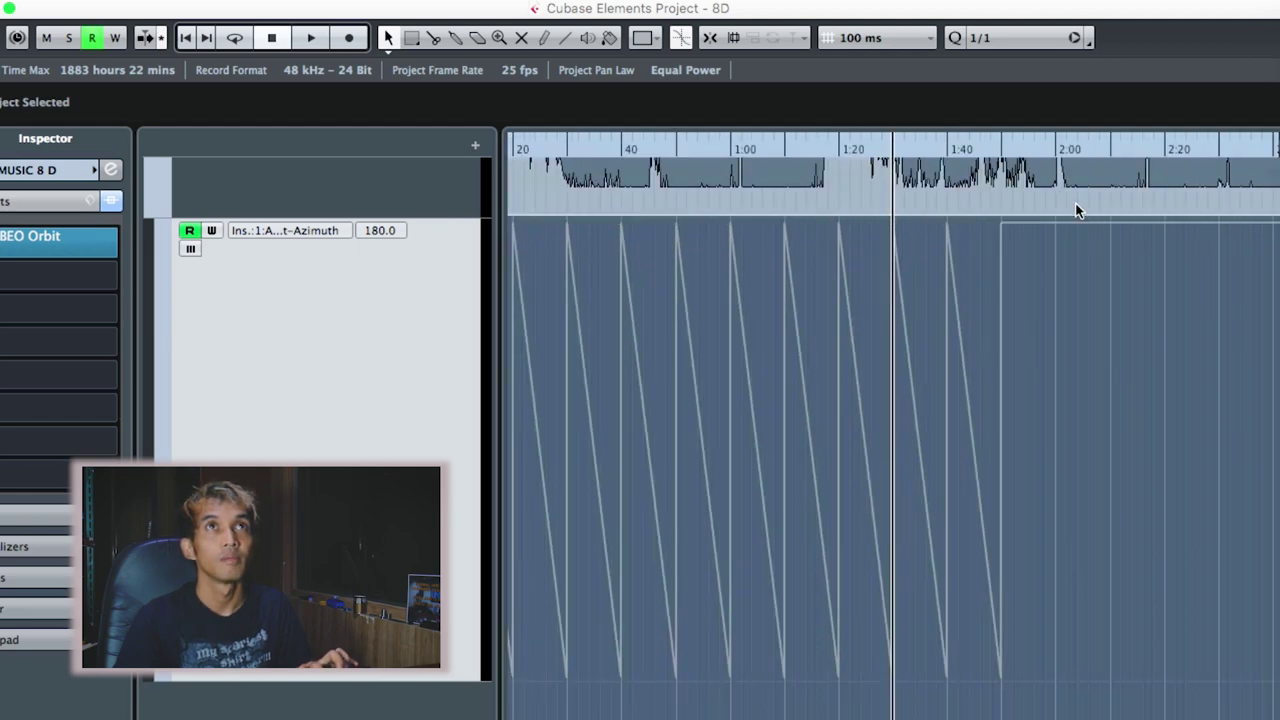
{"action": "left_click", "coordinate": [1002, 155]}
{"action": "key", "text": "h"}
{"action": "key", "text": "h"}
{"action": "key", "text": "h"}
{"action": "key", "text": "h"}
{"action": "key", "text": "h"}
{"action": "key", "text": "h"}
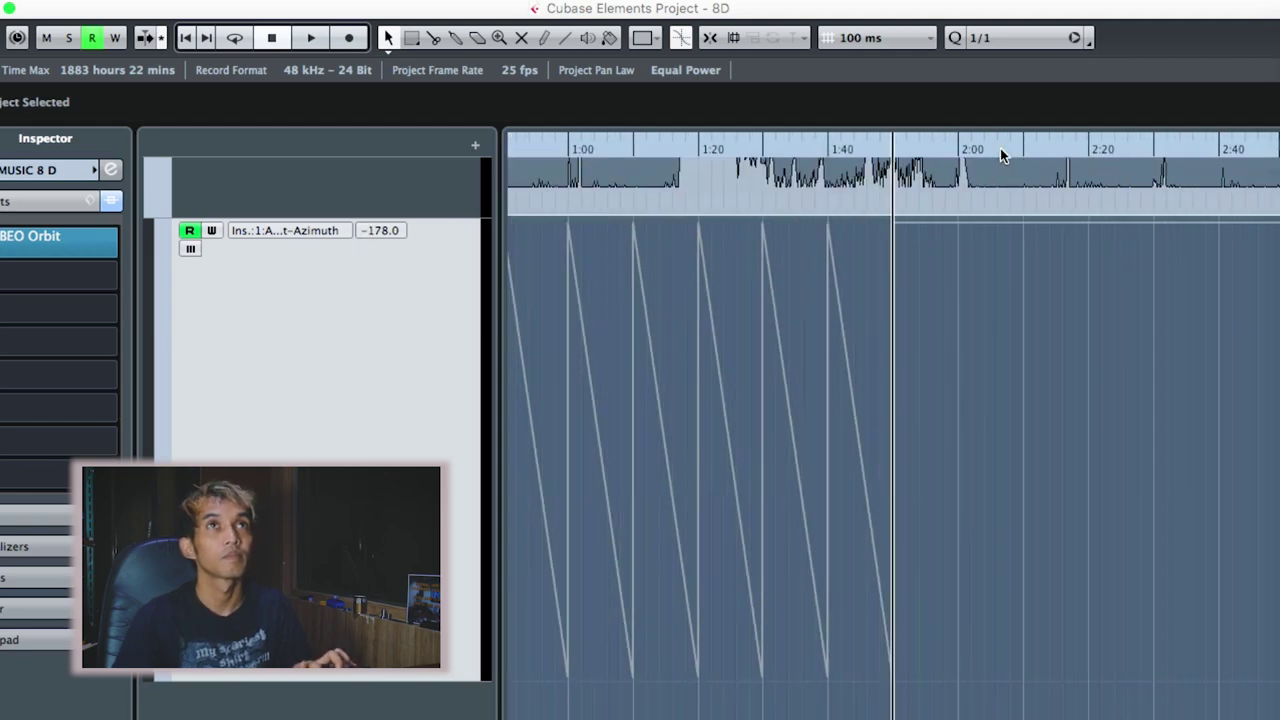
{"action": "key", "text": "h"}
{"action": "key", "text": "h"}
{"action": "key", "text": "h"}
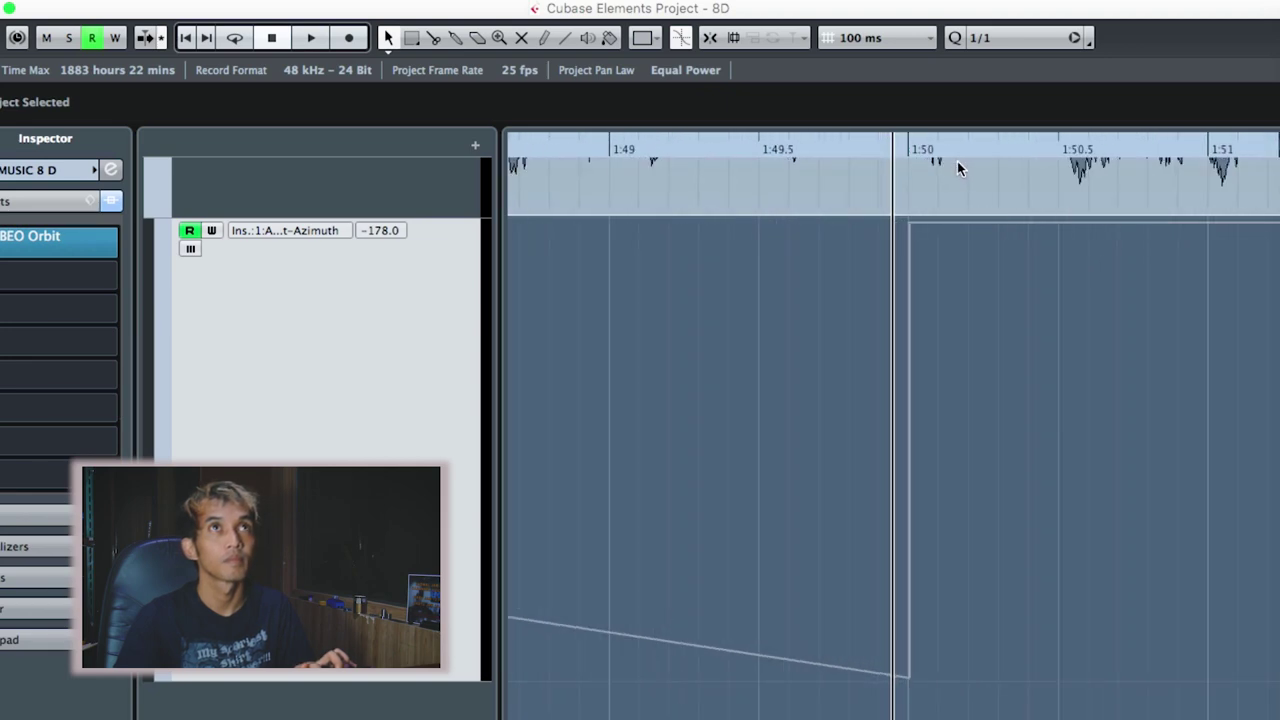
{"action": "left_click", "coordinate": [921, 152]}
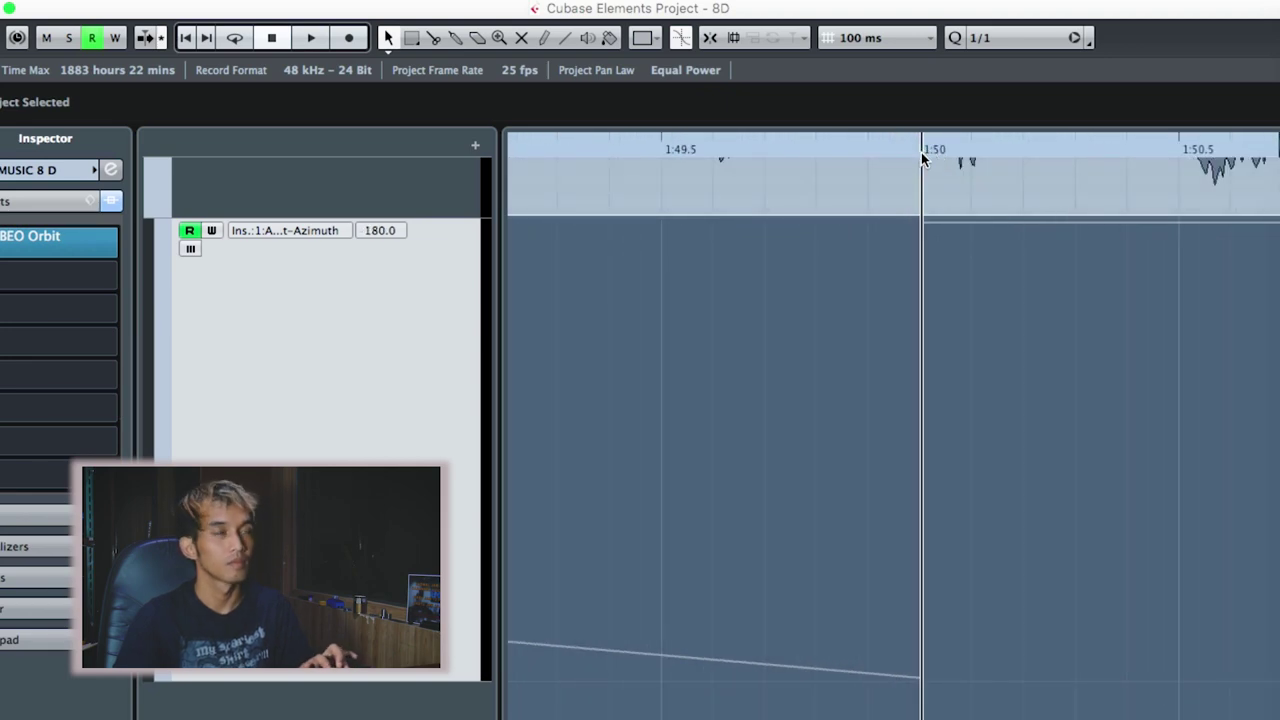
Paste the two copied azimuth rotations at the 2:10 mark, where the existing rotations end
{"action": "key", "text": "g"}
{"action": "key", "text": "g"}
{"action": "key", "text": "g"}
{"action": "key", "text": "g"}
{"action": "key", "text": "g"}
{"action": "key", "text": "g"}
{"action": "key", "text": "g"}
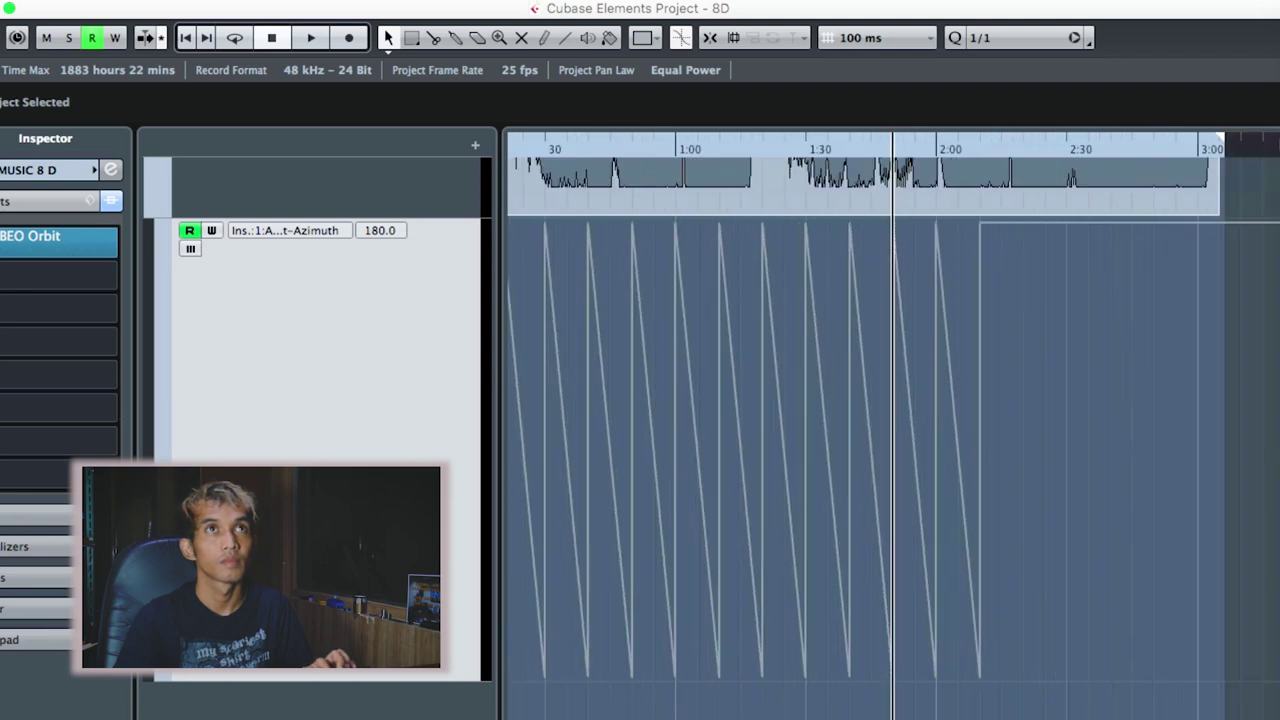
{"action": "left_click", "coordinate": [980, 149]}
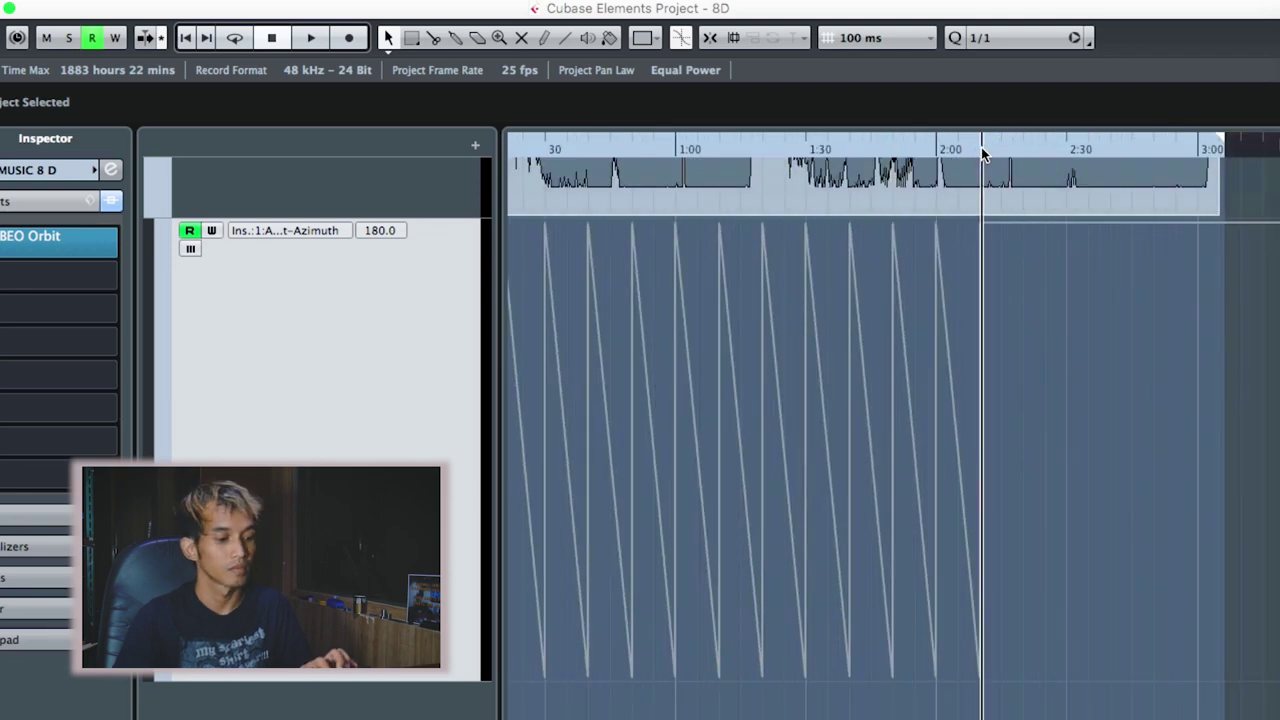
{"action": "key", "text": "h"}
{"action": "key", "text": "h"}
{"action": "key", "text": "h"}
{"action": "key", "text": "h"}
{"action": "key", "text": "h"}
{"action": "key", "text": "h"}
{"action": "key", "text": "h"}
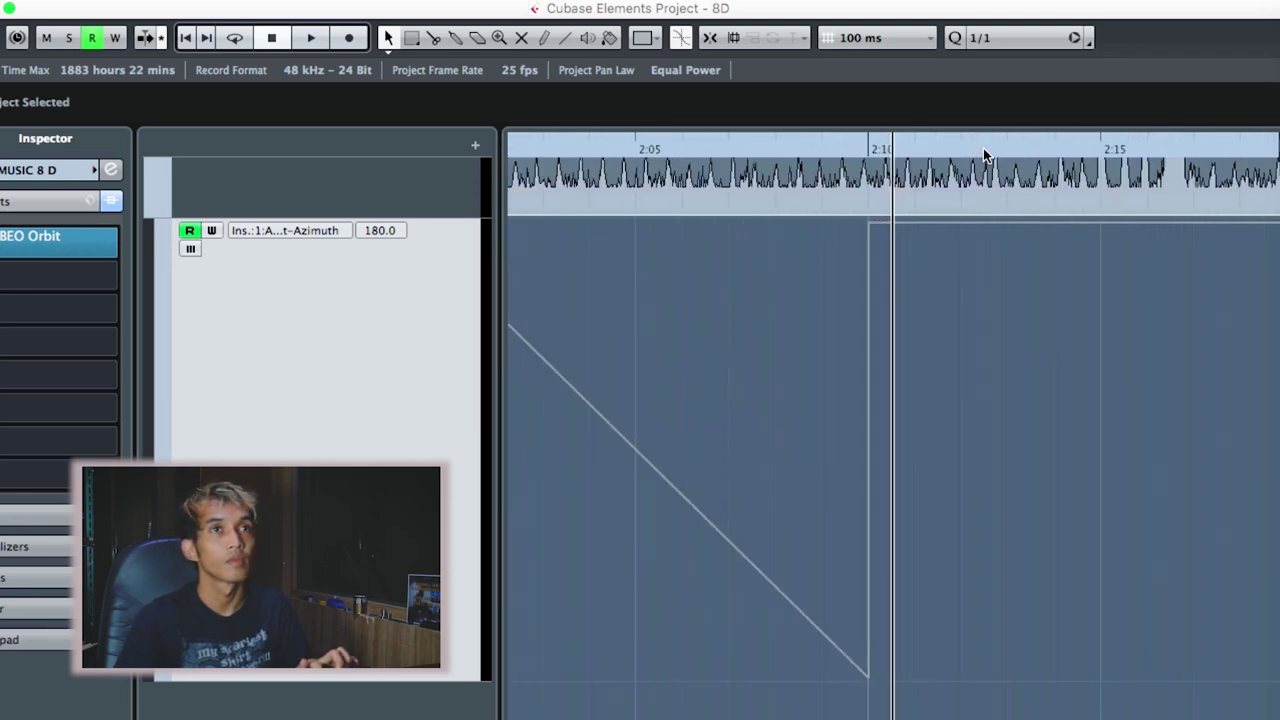
{"action": "left_click", "coordinate": [742, 153]}
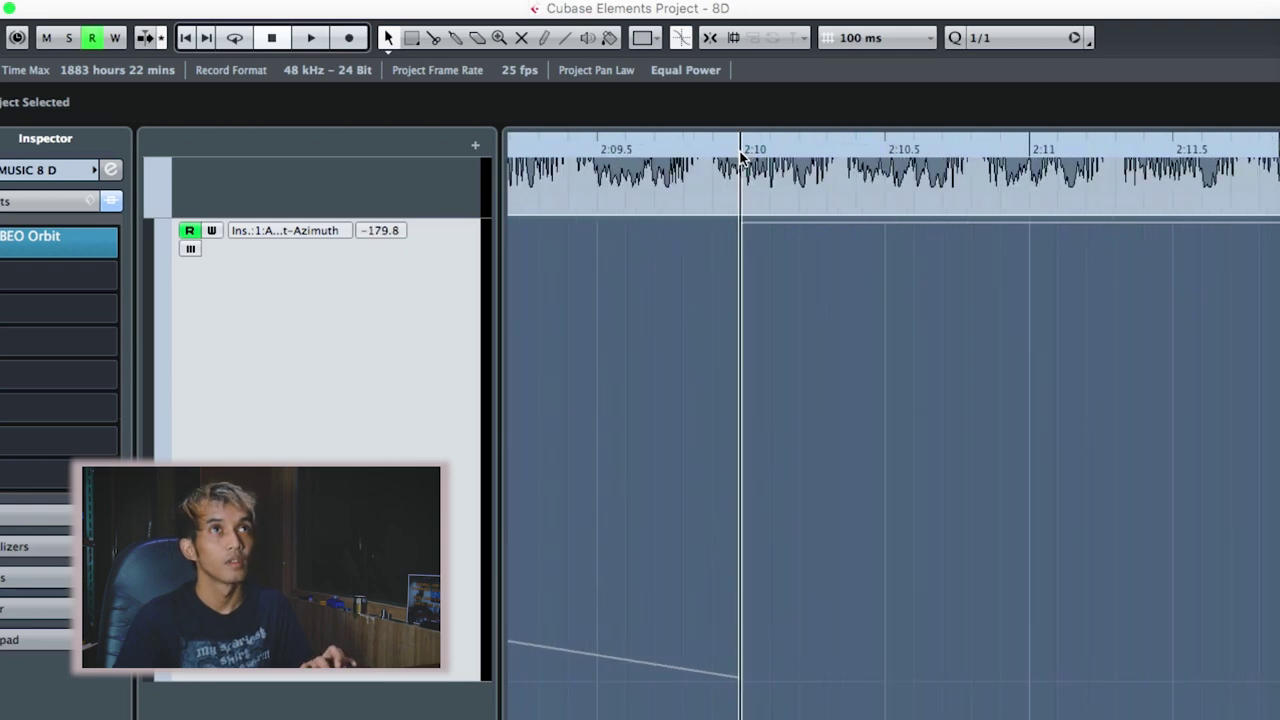
Paste the two copied azimuth rotations at the 2:30 mark to continue the automation
{"action": "key", "text": "g"}
{"action": "key", "text": "g"}
{"action": "key", "text": "g"}
{"action": "key", "text": "g"}
{"action": "key", "text": "g"}
{"action": "key", "text": "g"}
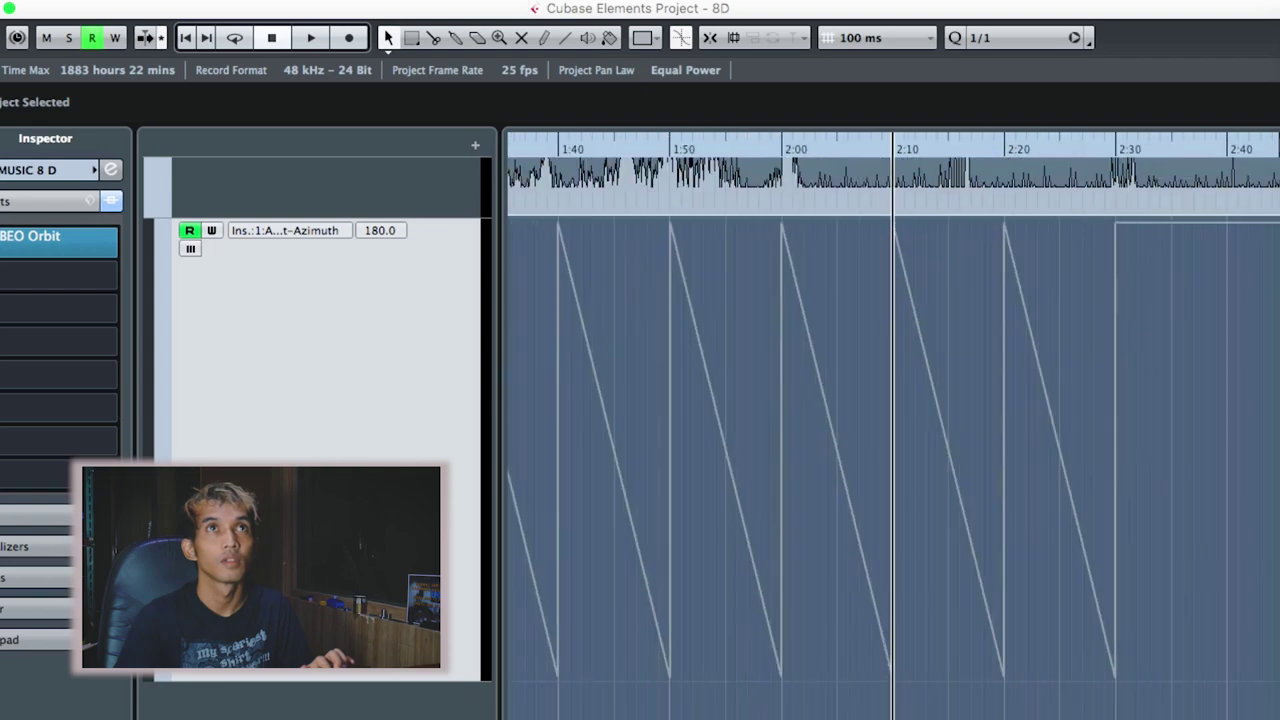
{"action": "left_click", "coordinate": [999, 150]}
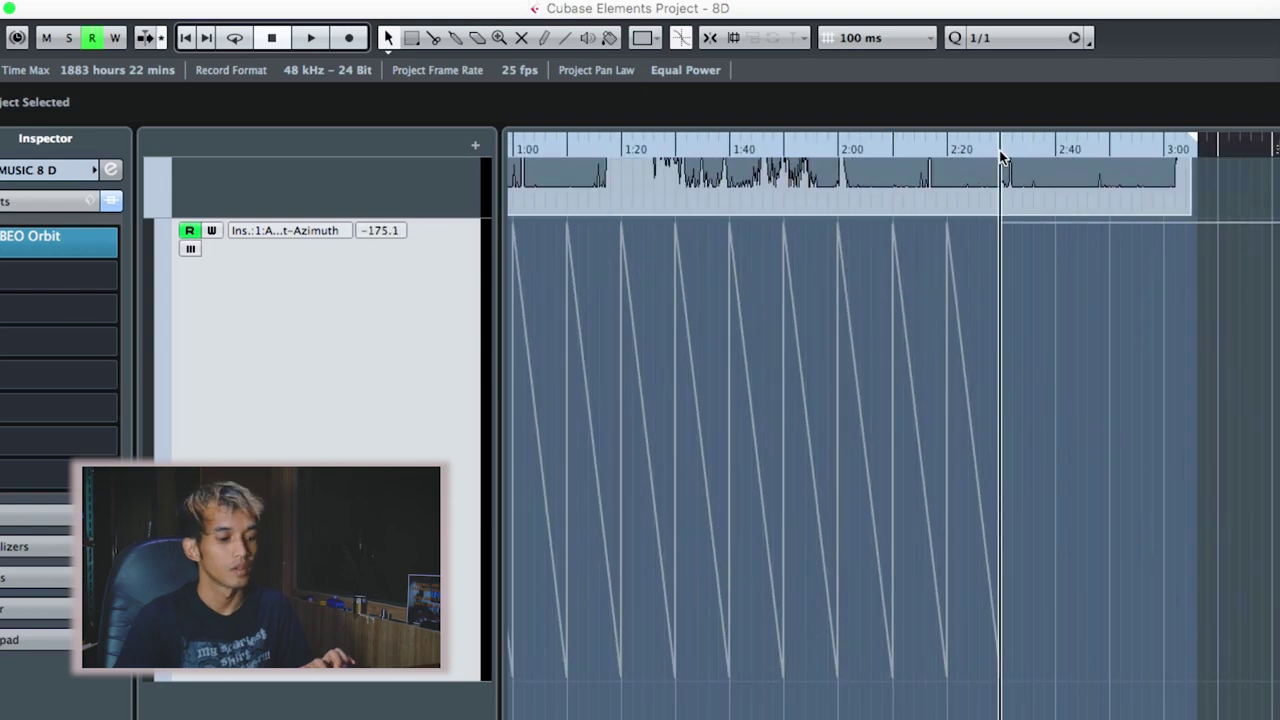
{"action": "key", "text": "h"}
{"action": "key", "text": "h"}
{"action": "key", "text": "h"}
{"action": "key", "text": "h"}
{"action": "key", "text": "h"}
{"action": "key", "text": "h"}
{"action": "key", "text": "h"}
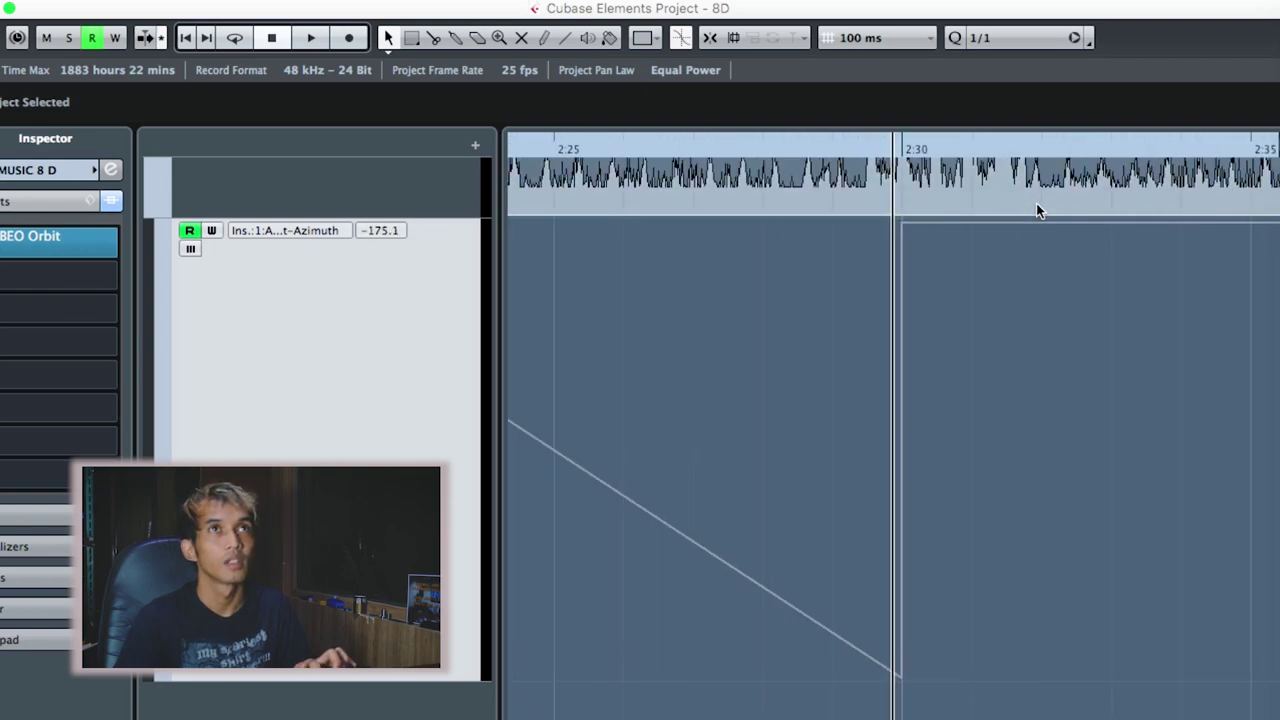
{"action": "left_click", "coordinate": [976, 149]}
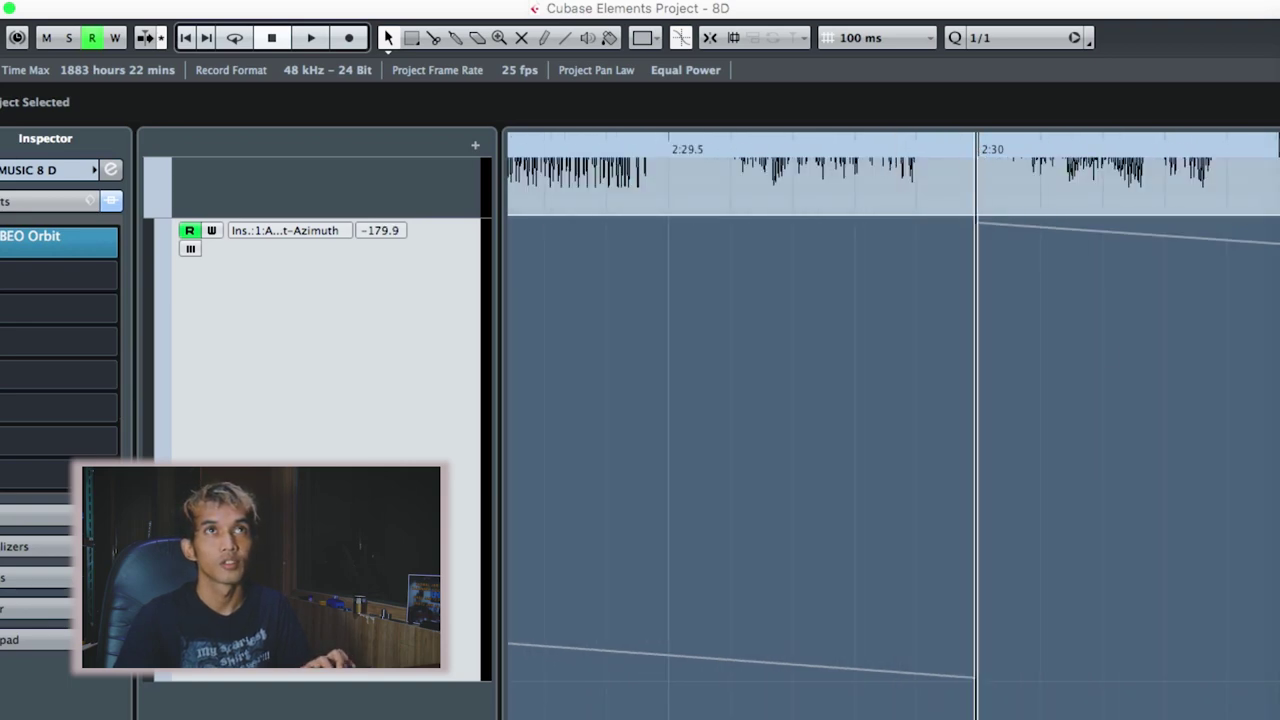
Paste the two copied azimuth rotations at the 2:50 mark, where the existing rotations end
{"action": "key", "text": "g"}
{"action": "key", "text": "g"}
{"action": "key", "text": "g"}
{"action": "key", "text": "g"}
{"action": "key", "text": "g"}
{"action": "key", "text": "g"}
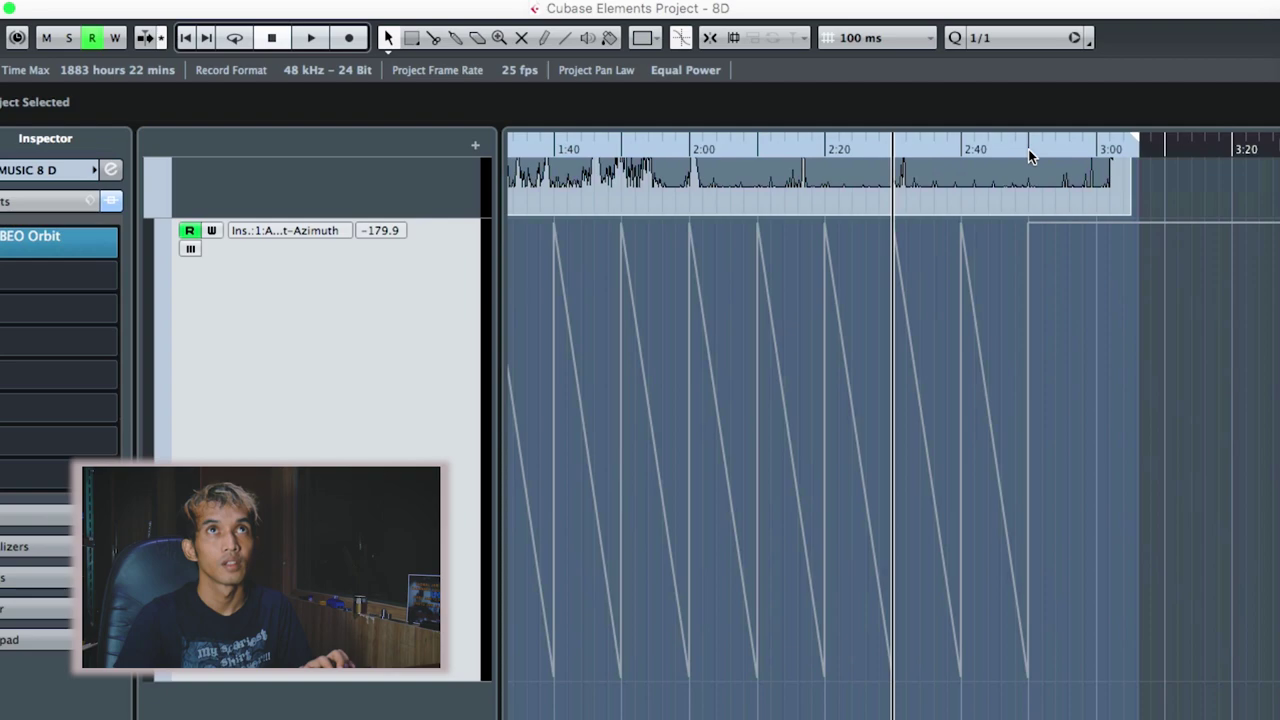
{"action": "left_click", "coordinate": [1030, 150]}
{"action": "key", "text": "h"}
{"action": "key", "text": "h"}
{"action": "key", "text": "h"}
{"action": "key", "text": "h"}
{"action": "key", "text": "h"}
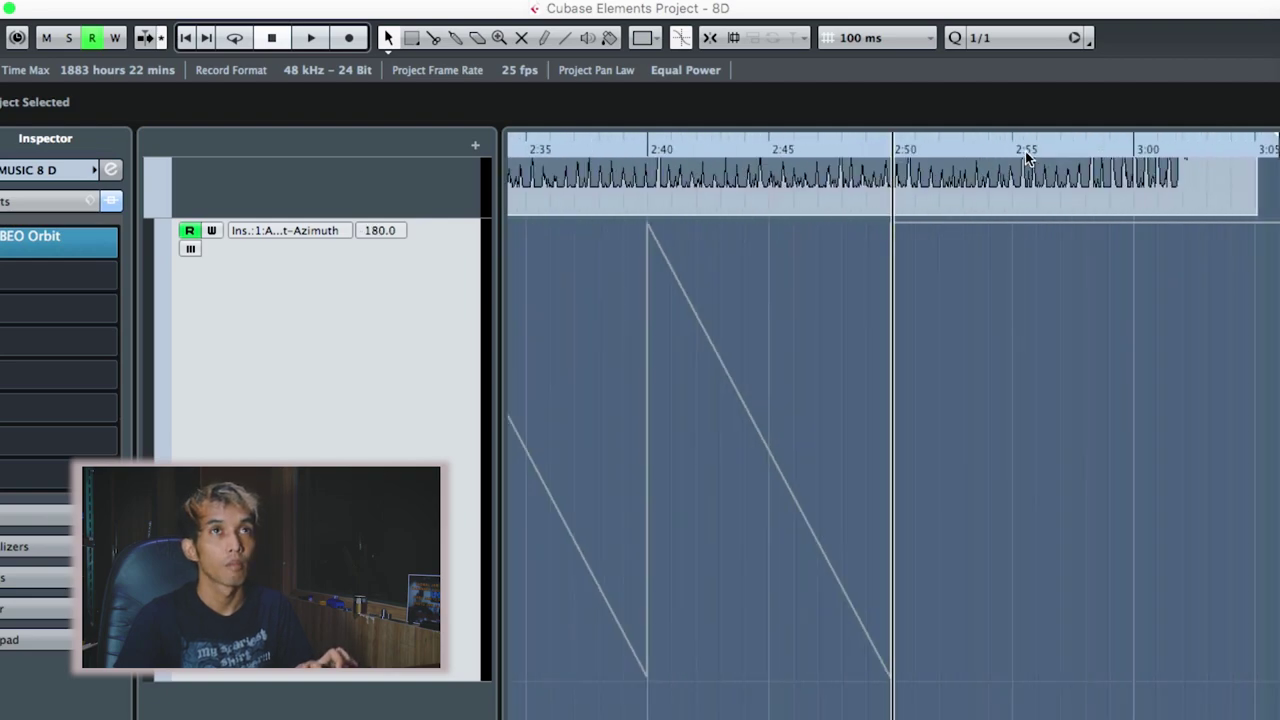
{"action": "key", "text": "h"}
{"action": "key", "text": "h"}
{"action": "key", "text": "h"}
{"action": "key", "text": "h"}
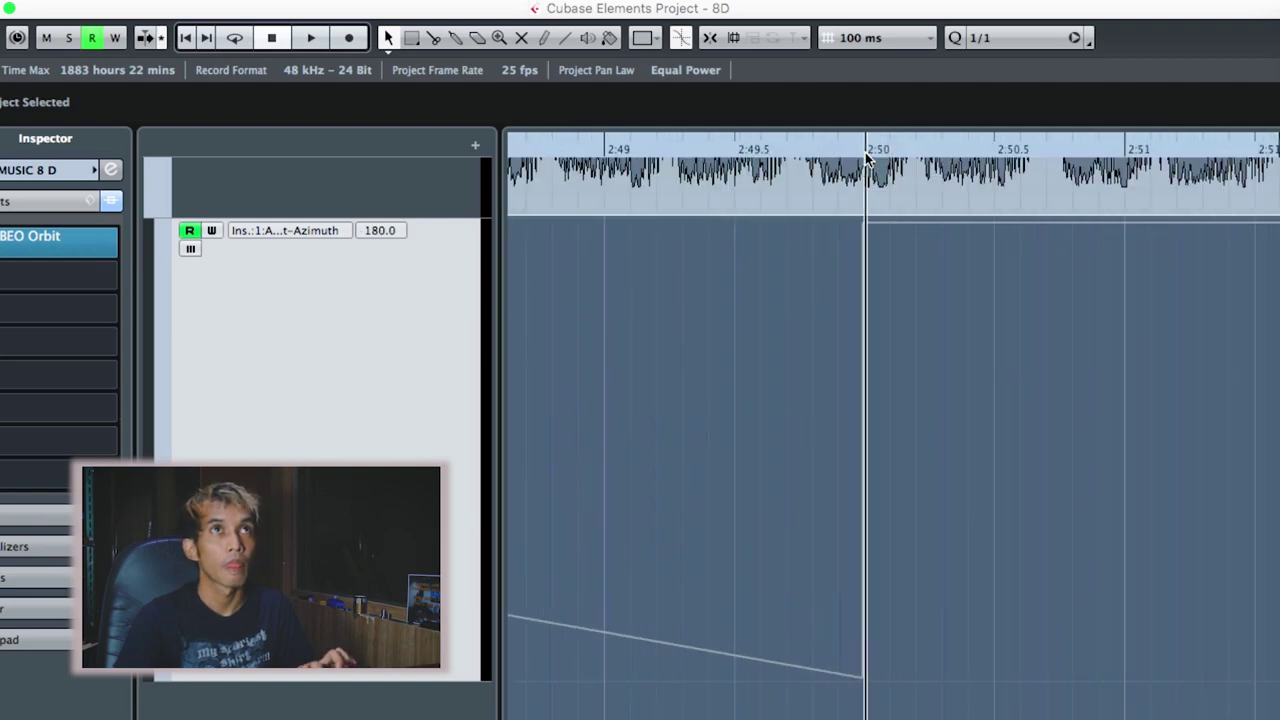
{"action": "key", "text": "h"}
{"action": "key", "text": "h"}
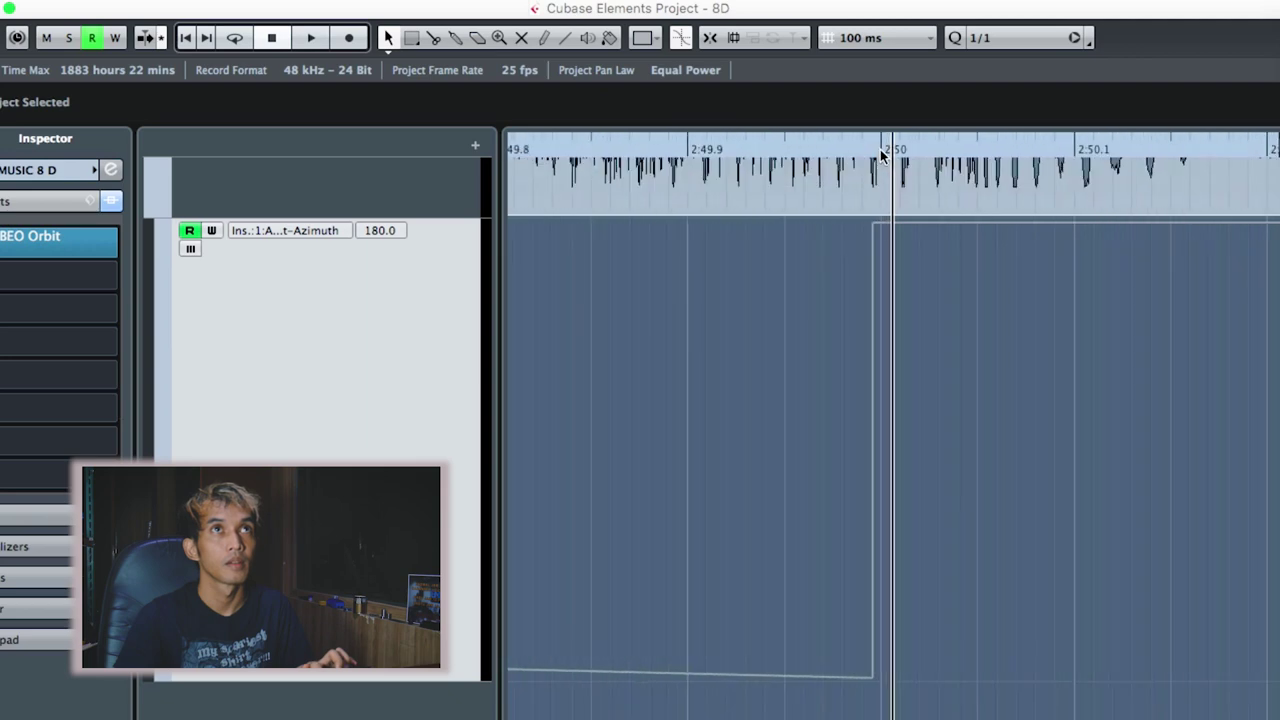
{"action": "left_click", "coordinate": [882, 150]}
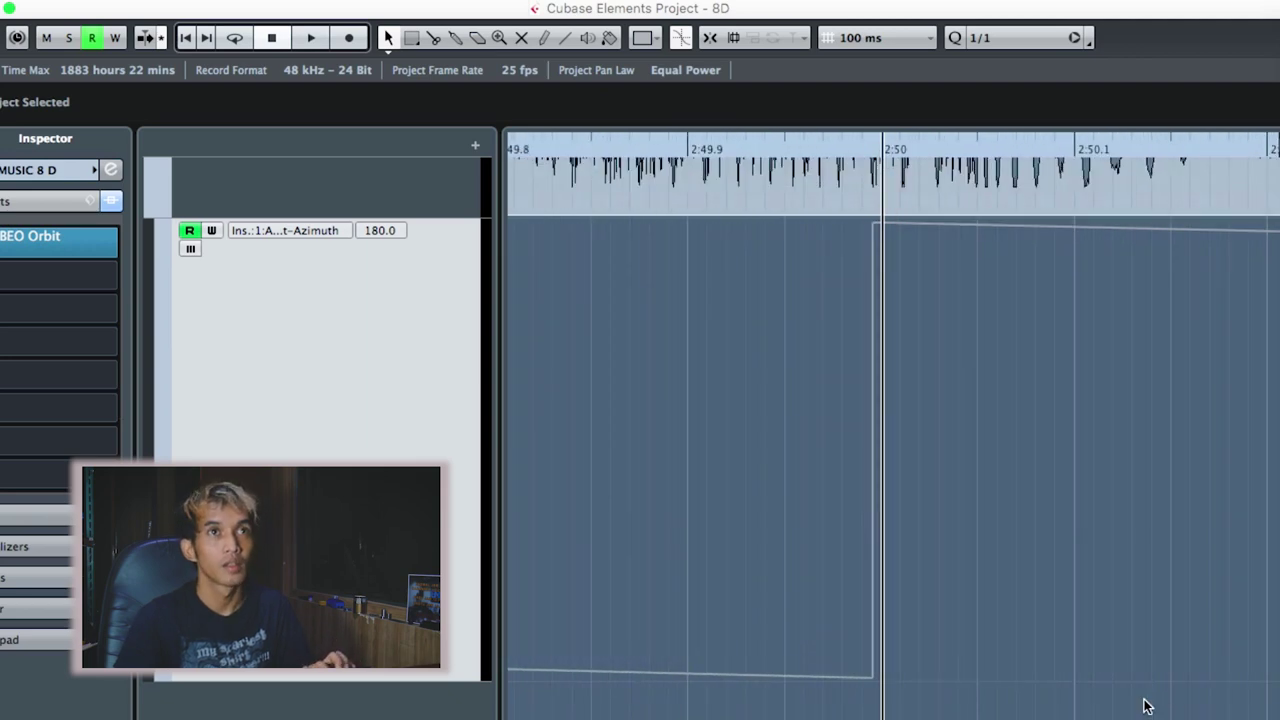
Remove the extra upper azimuth breakpoint just before 2:50 and align the lower breakpoint exactly with the 2:50 mark
{"action": "left_click_drag", "start_coordinate": [878, 681], "coordinate": [886, 686]}
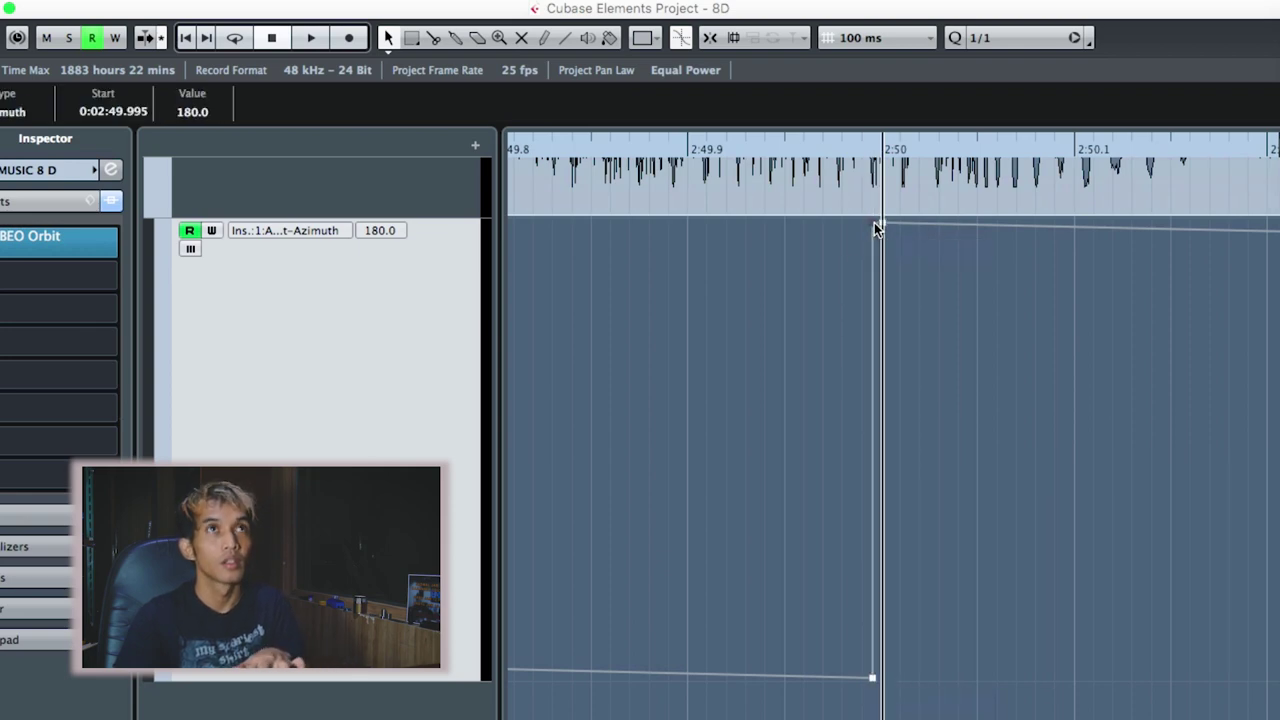
{"action": "left_click", "coordinate": [915, 494]}
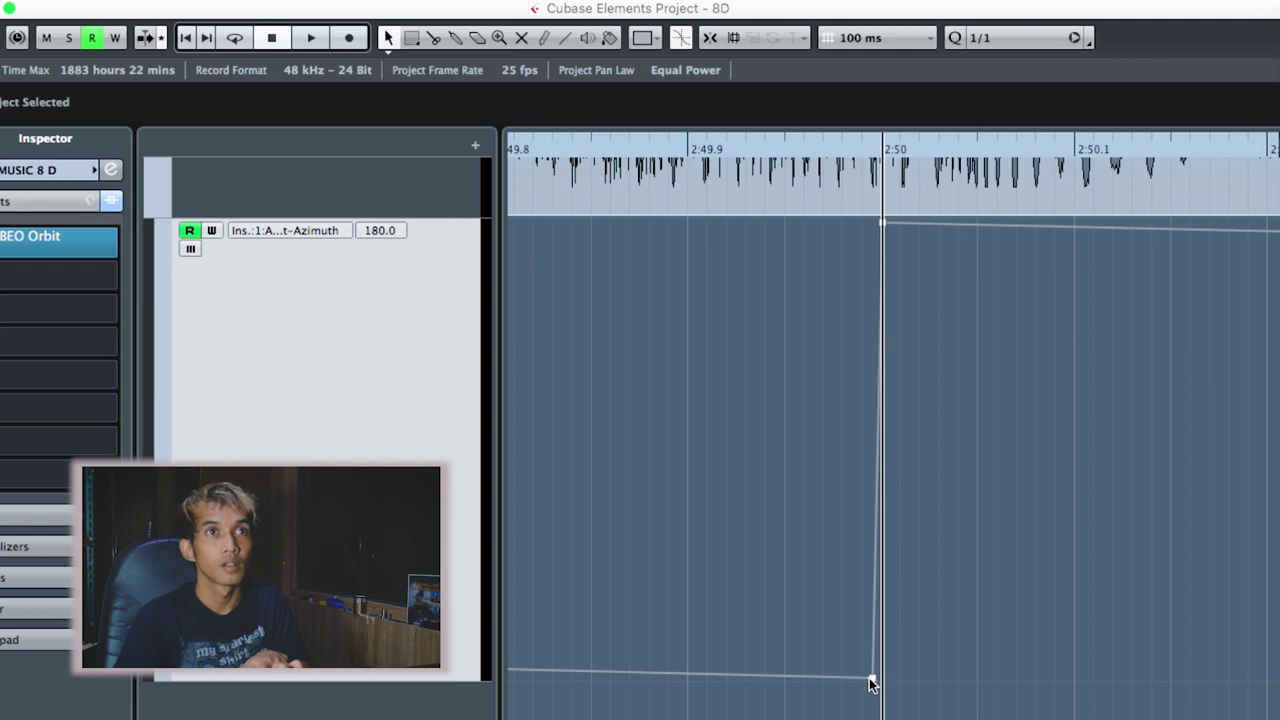
{"action": "left_click_drag", "start_coordinate": [872, 684], "coordinate": [885, 688]}
{"action": "left_click", "coordinate": [989, 541]}
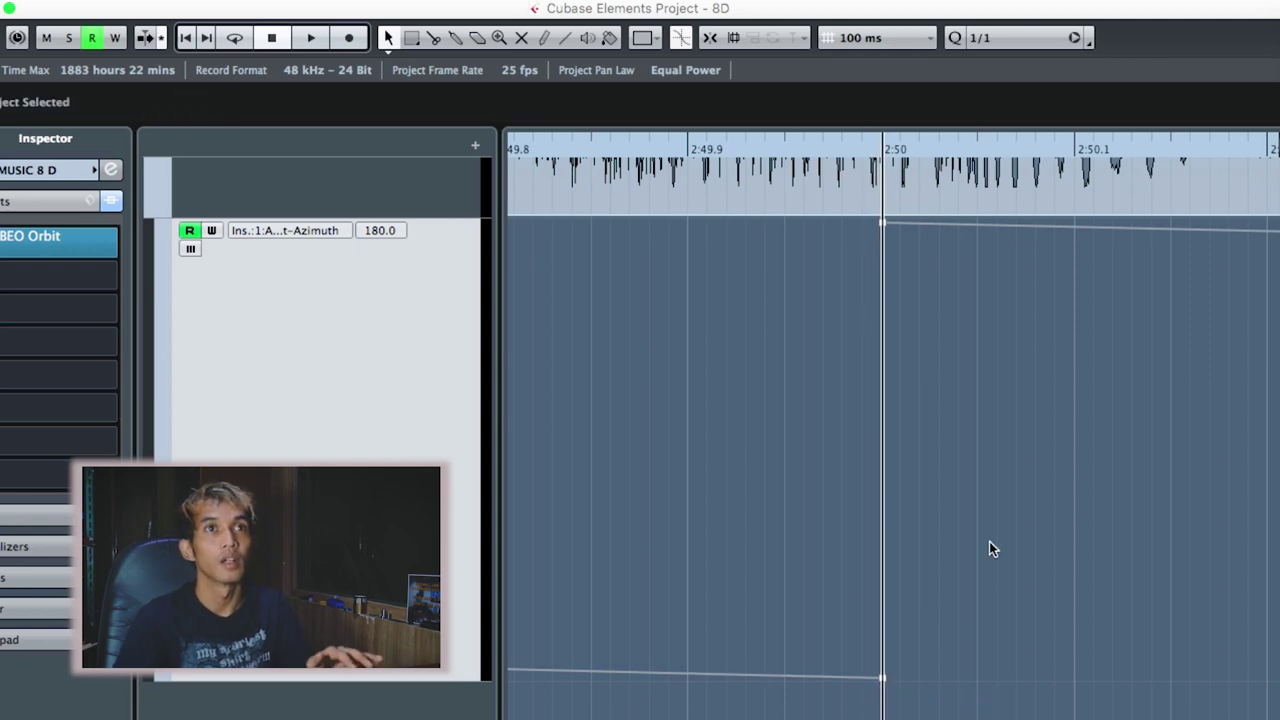
Examine the azimuth rotations from 2:50 past the 3:00 mark, checking the joins and the coverage at the track's end
{"action": "key", "text": "g"}
{"action": "key", "text": "g"}
{"action": "key", "text": "g"}
{"action": "key", "text": "g"}
{"action": "key", "text": "g"}
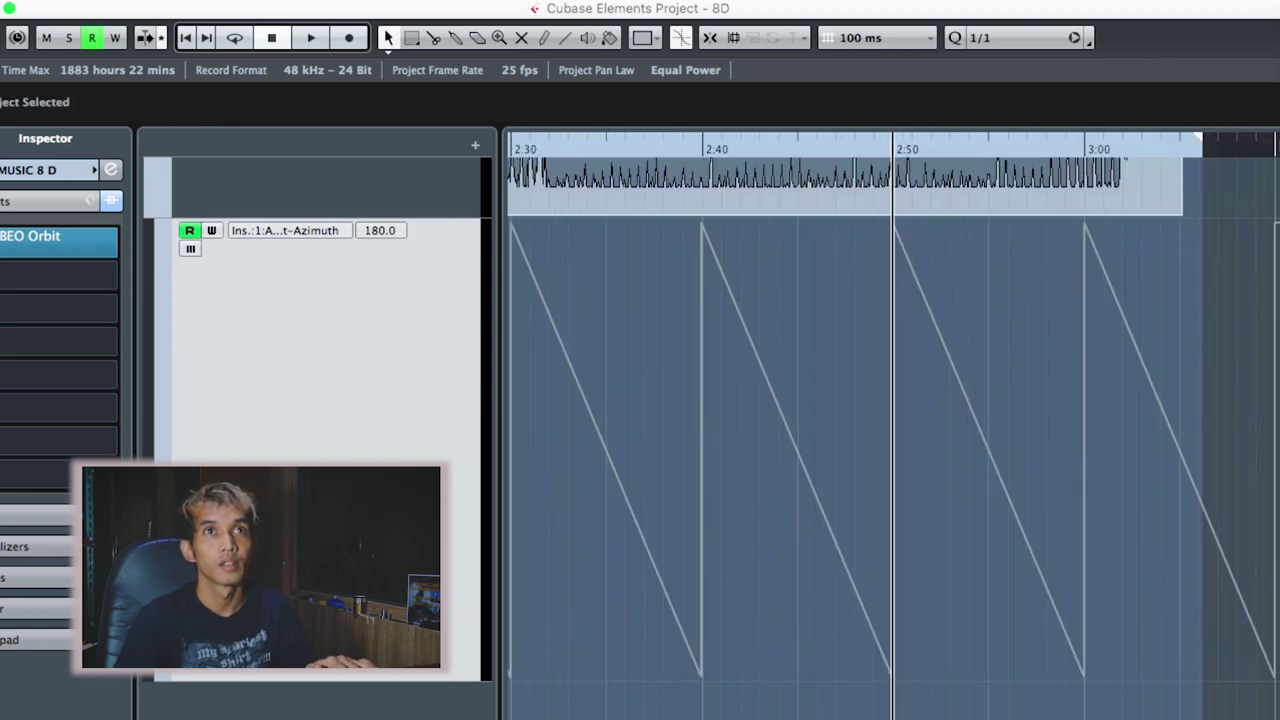
{"action": "key", "text": "h"}
{"action": "key", "text": "h"}
{"action": "key", "text": "g"}
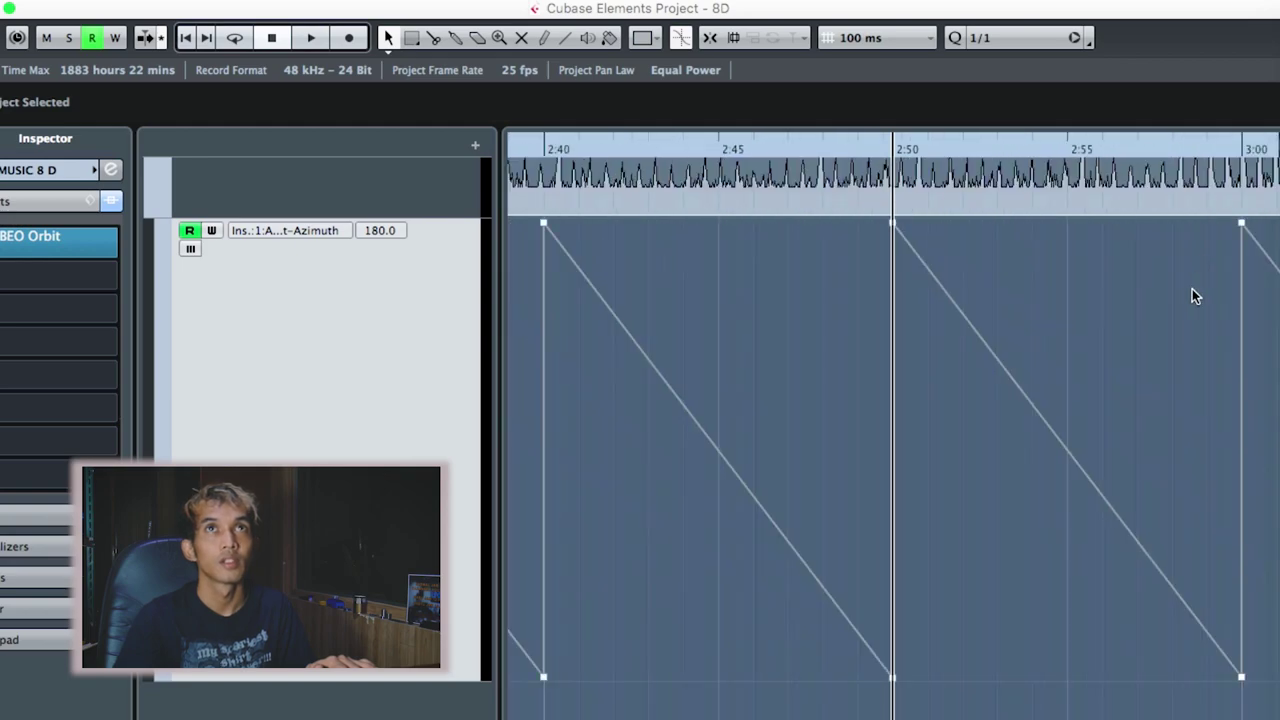
{"action": "left_click", "coordinate": [1218, 150]}
{"action": "key", "text": "h"}
{"action": "key", "text": "h"}
{"action": "key", "text": "h"}
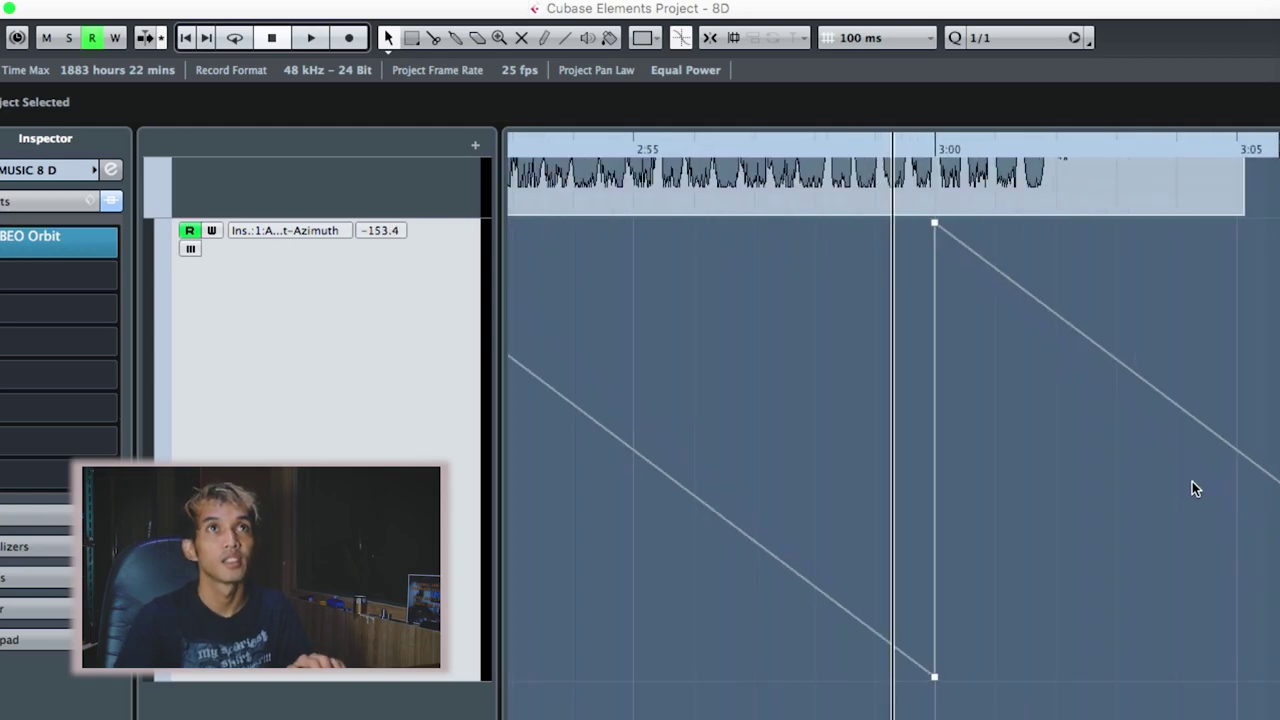
{"action": "key", "text": "h"}
{"action": "key", "text": "h"}
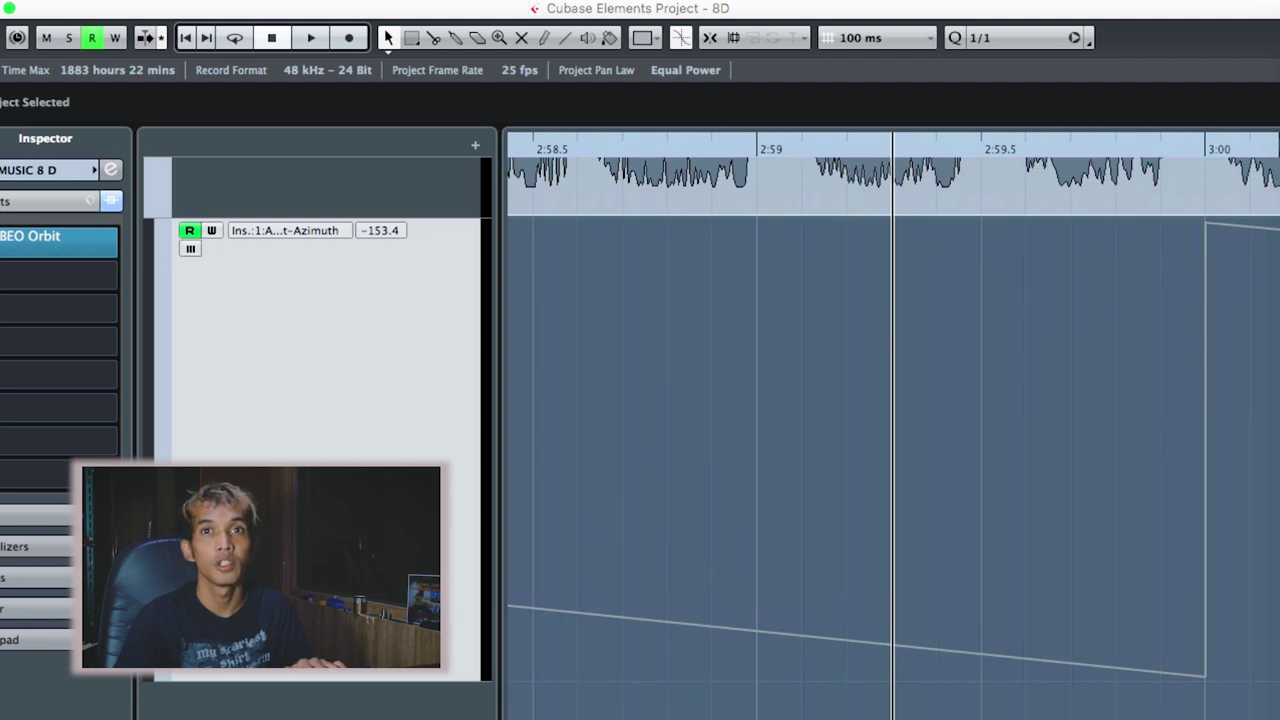
{"action": "key", "text": "g"}
{"action": "key", "text": "g"}
{"action": "key", "text": "g"}
{"action": "key", "text": "g"}
{"action": "key", "text": "g"}
{"action": "key", "text": "g"}
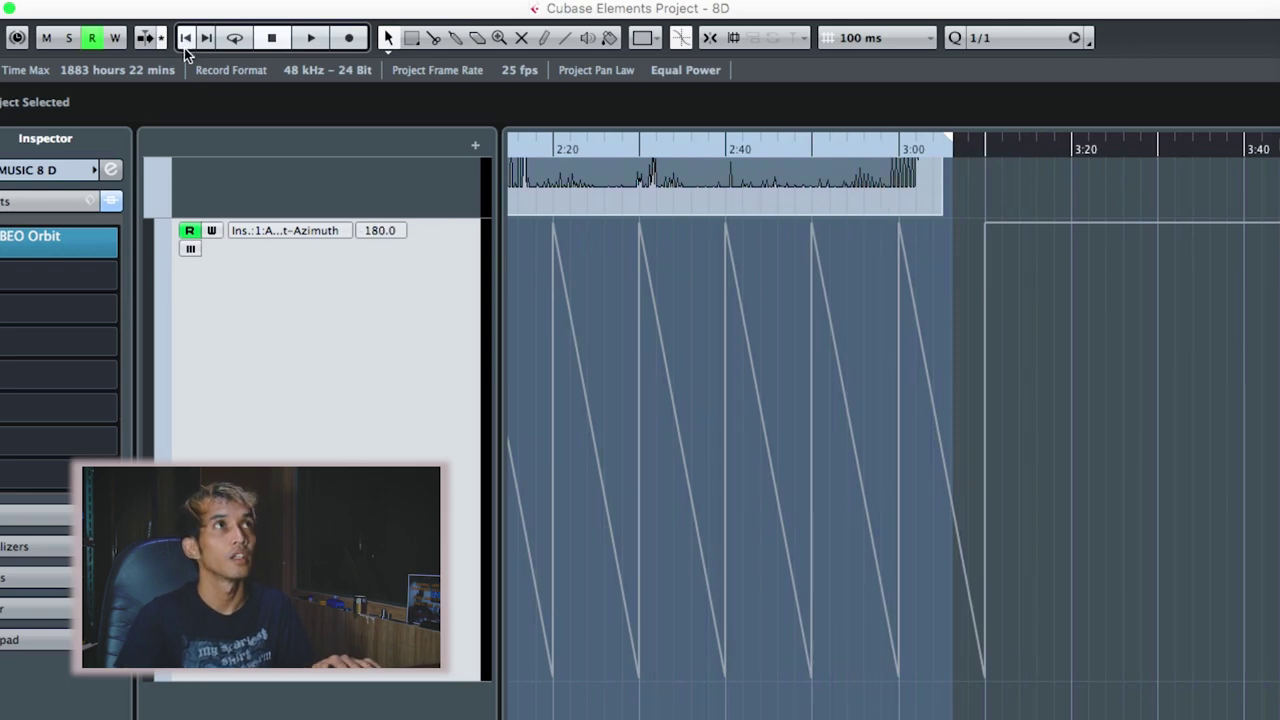
Audition the 8D rotation by playing the track from the beginning and again from just past the 1:00 mark
{"action": "left_click", "coordinate": [311, 37]}
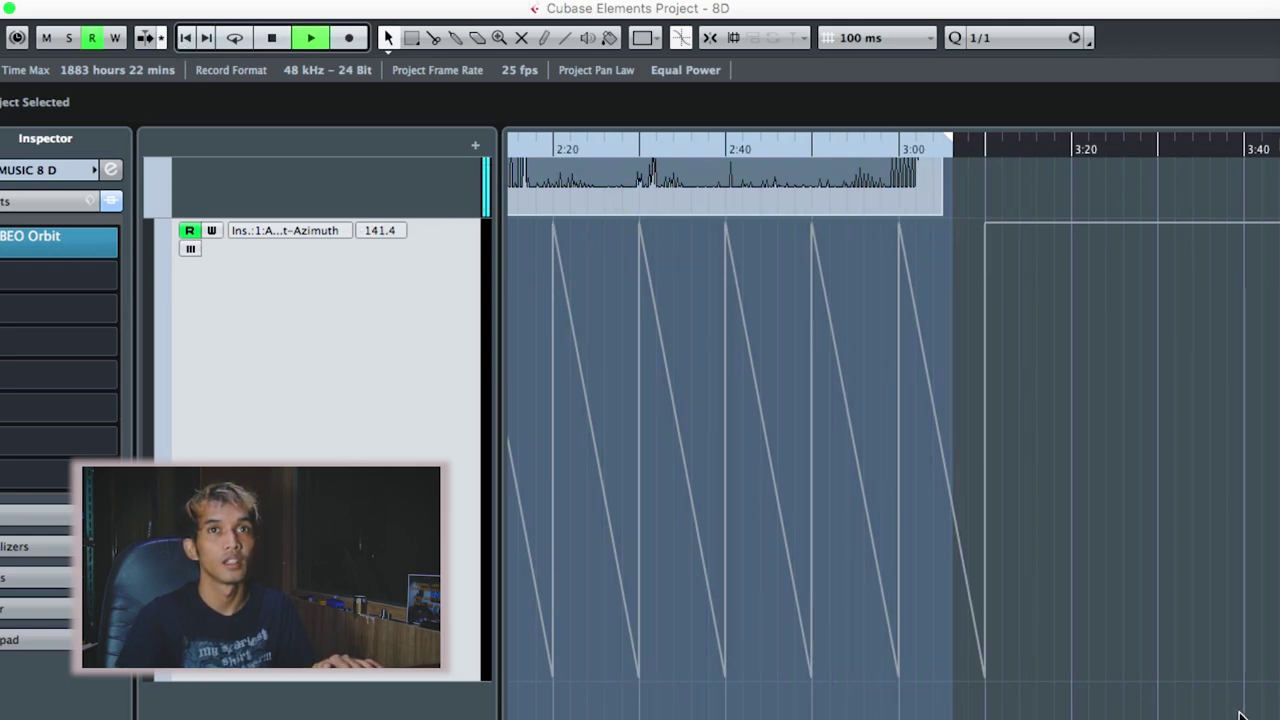
{"action": "key", "text": "g"}
{"action": "key", "text": "g"}
{"action": "key", "text": "g"}
{"action": "key", "text": "g"}
{"action": "key", "text": "g"}
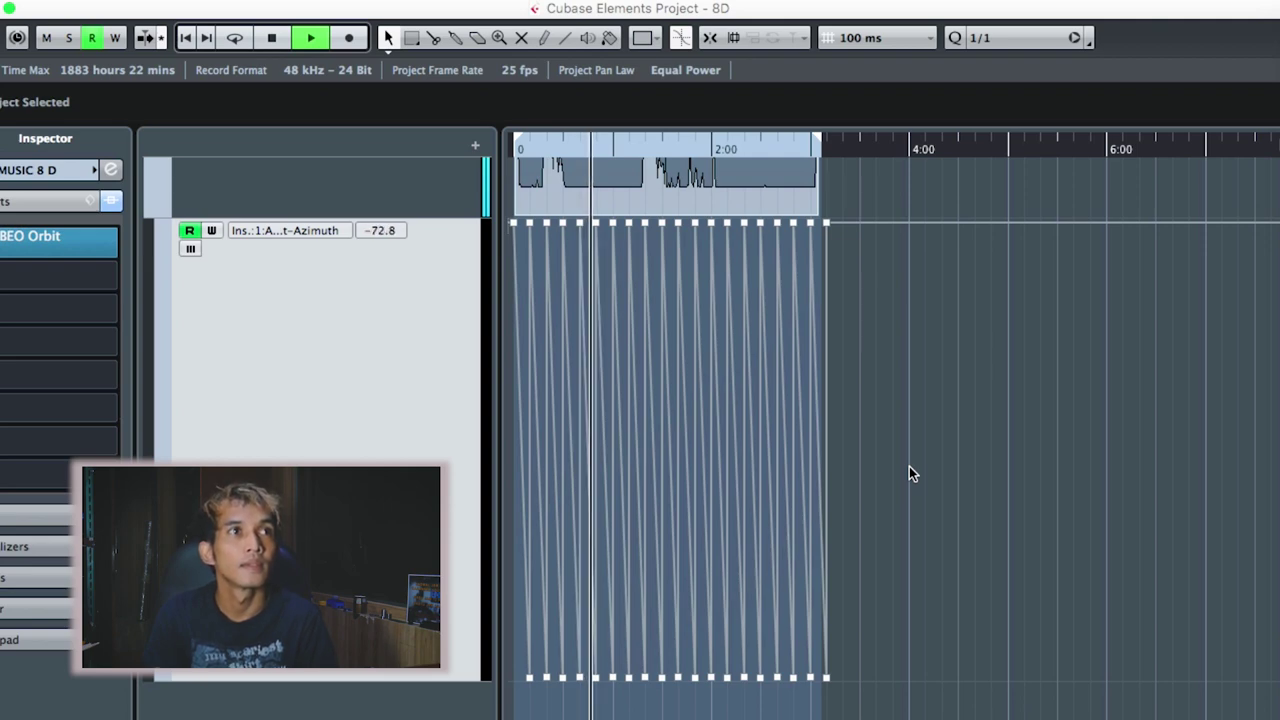
{"action": "key", "text": "space"}
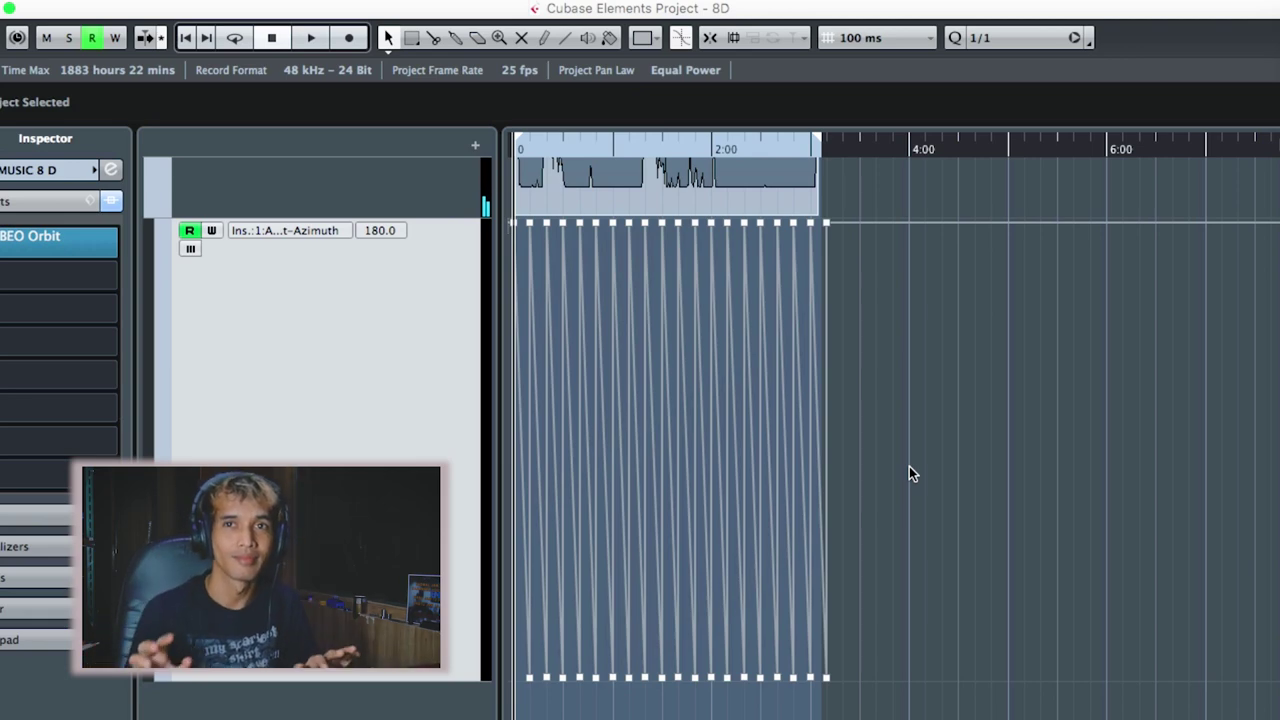
{"action": "left_click", "coordinate": [618, 151]}
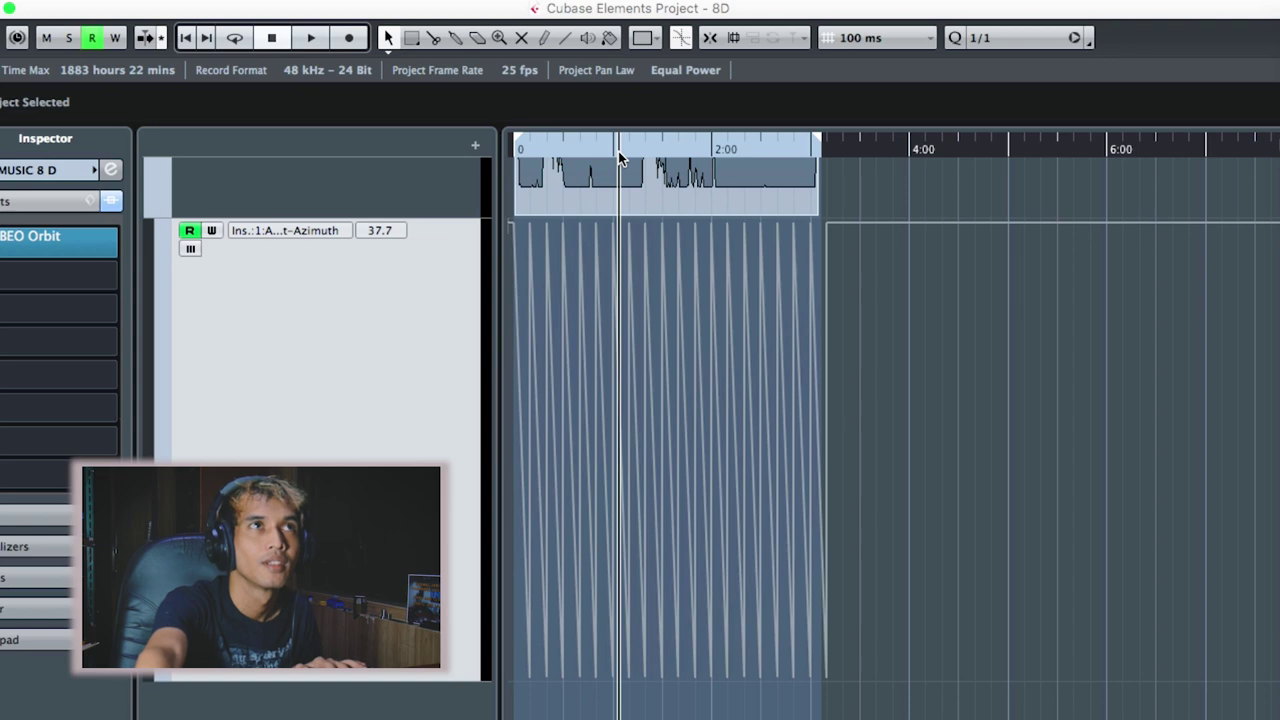
{"action": "key", "text": "space"}
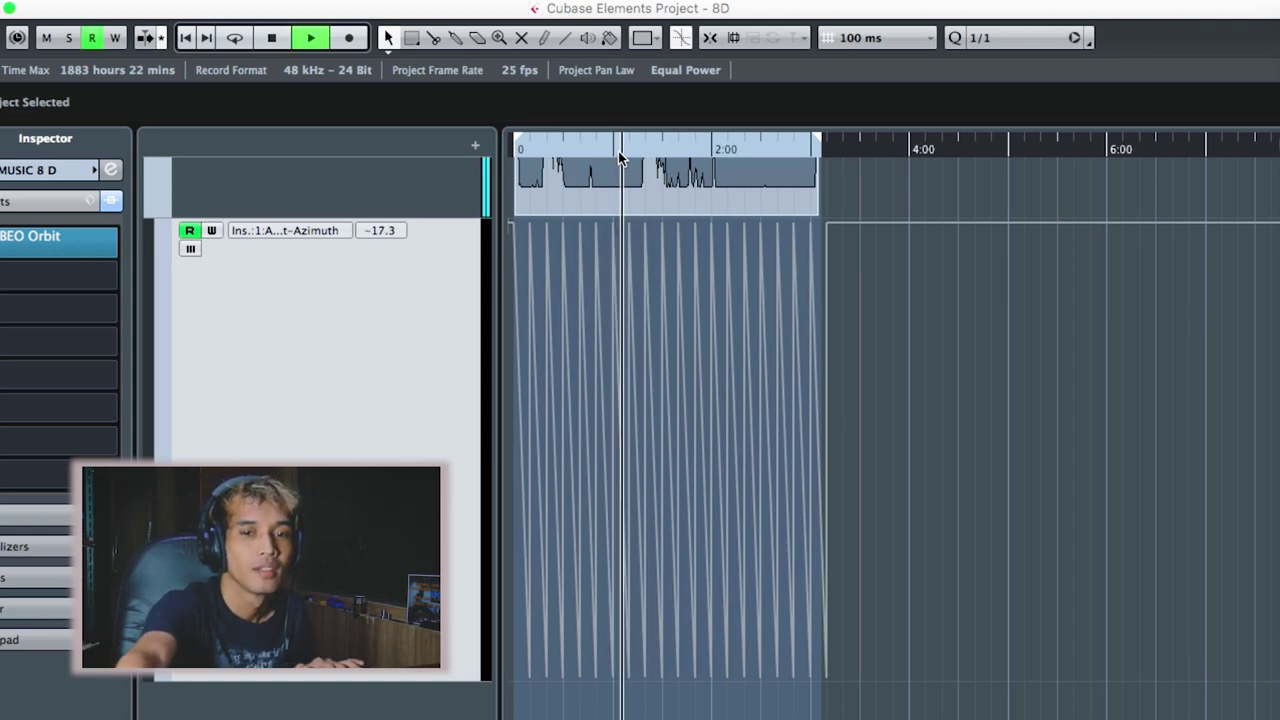